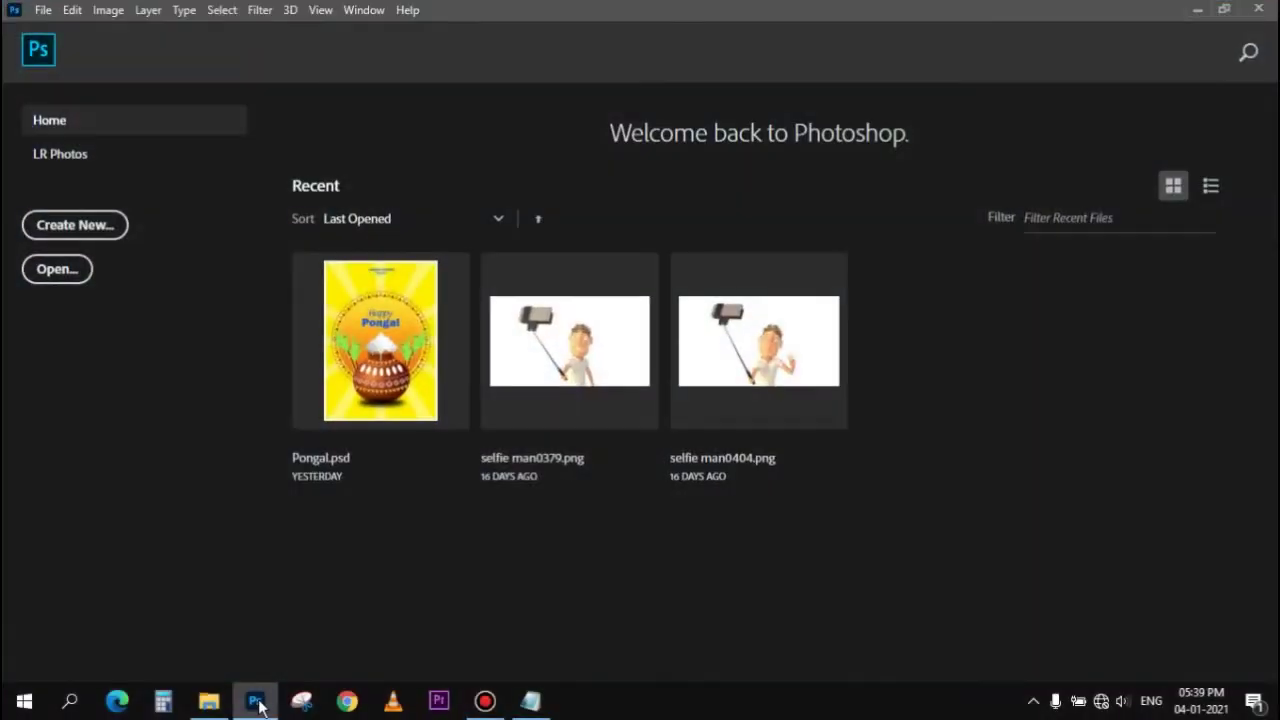
# Check the poster image folder, clear its file selection, and return to the Photoshop home screen.
pyautogui.click(208, 700)
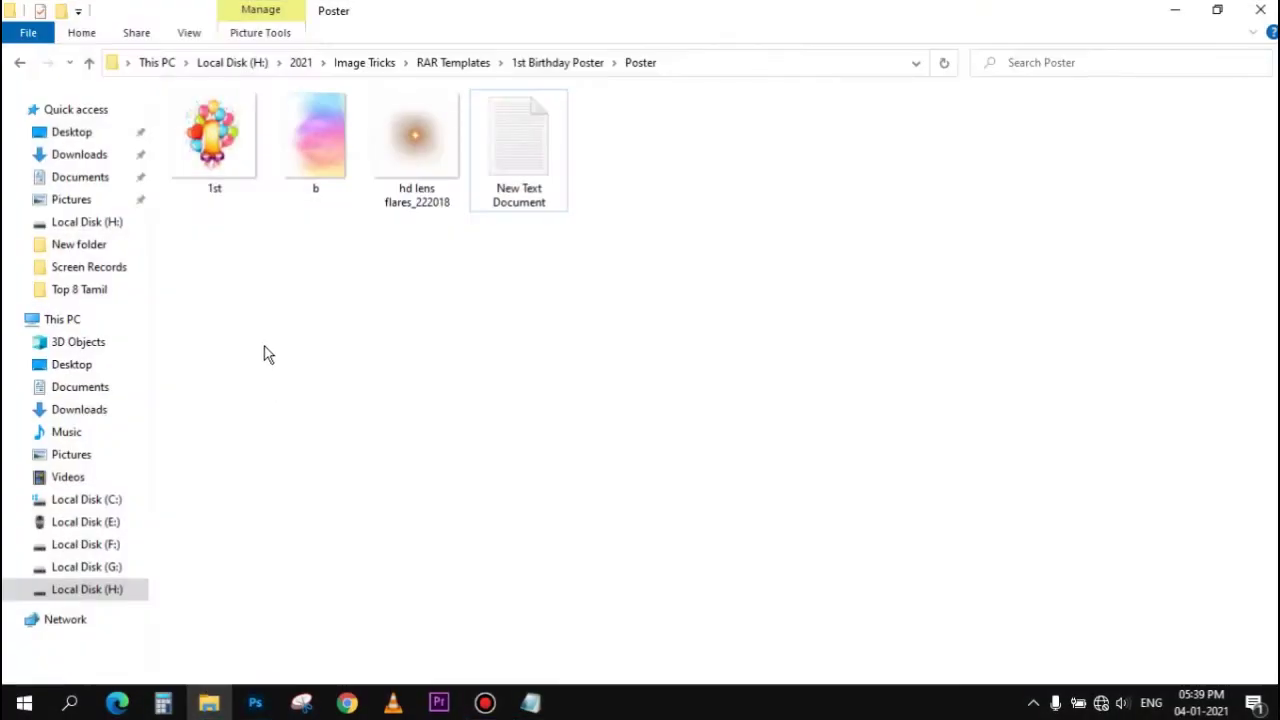
pyautogui.click(362, 466)
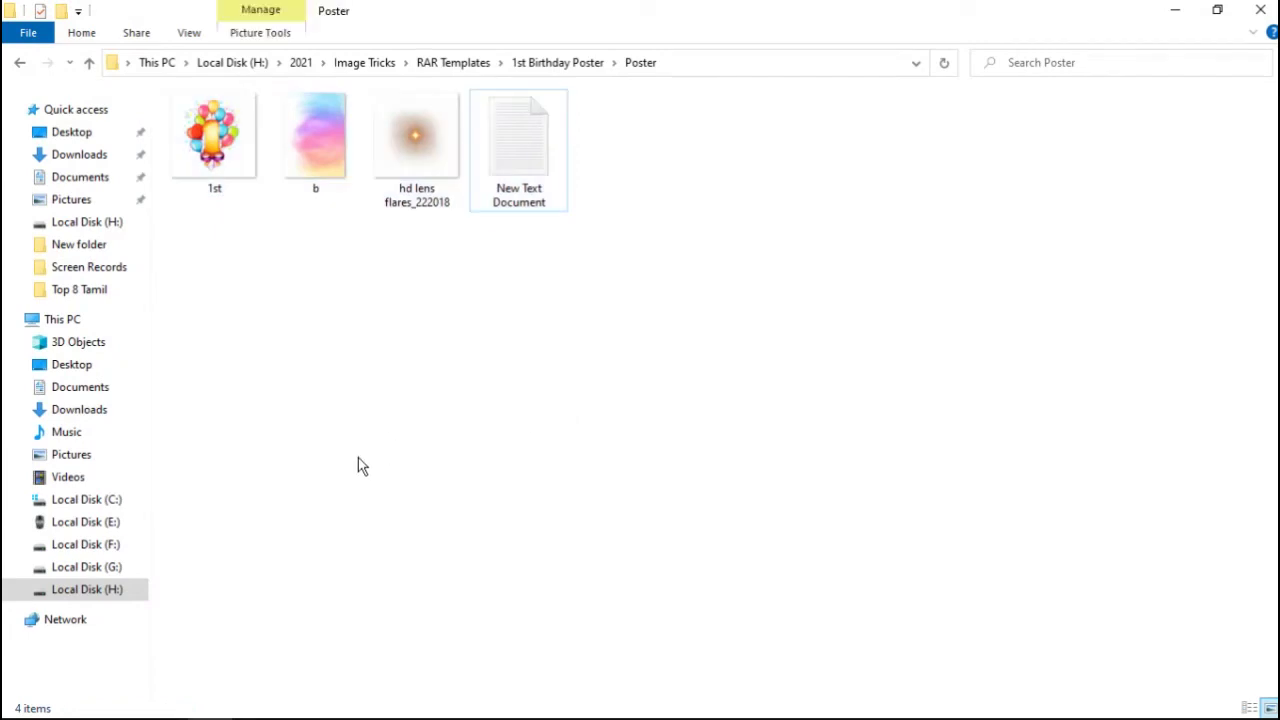
pyautogui.click(255, 708)
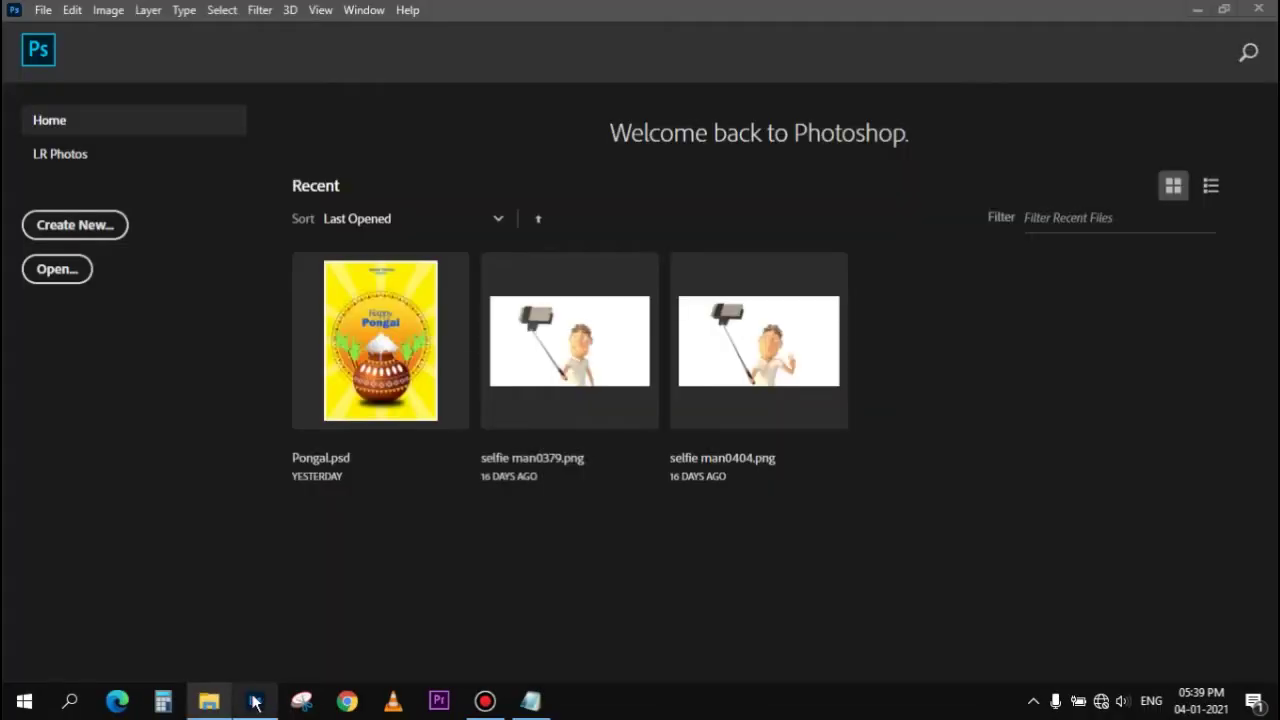
# Create a new International Paper A4 document (210×297 mm, 300 ppi, RGB).
pyautogui.click(97, 236)
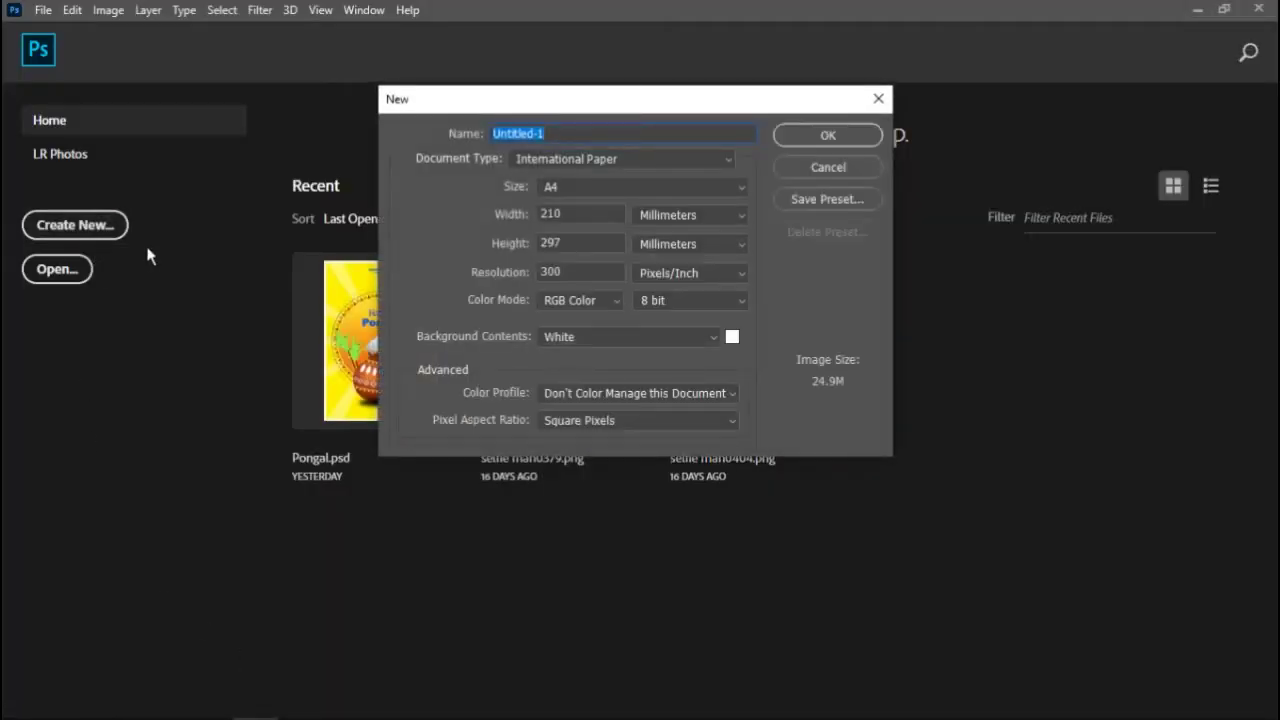
pyautogui.click(816, 136)
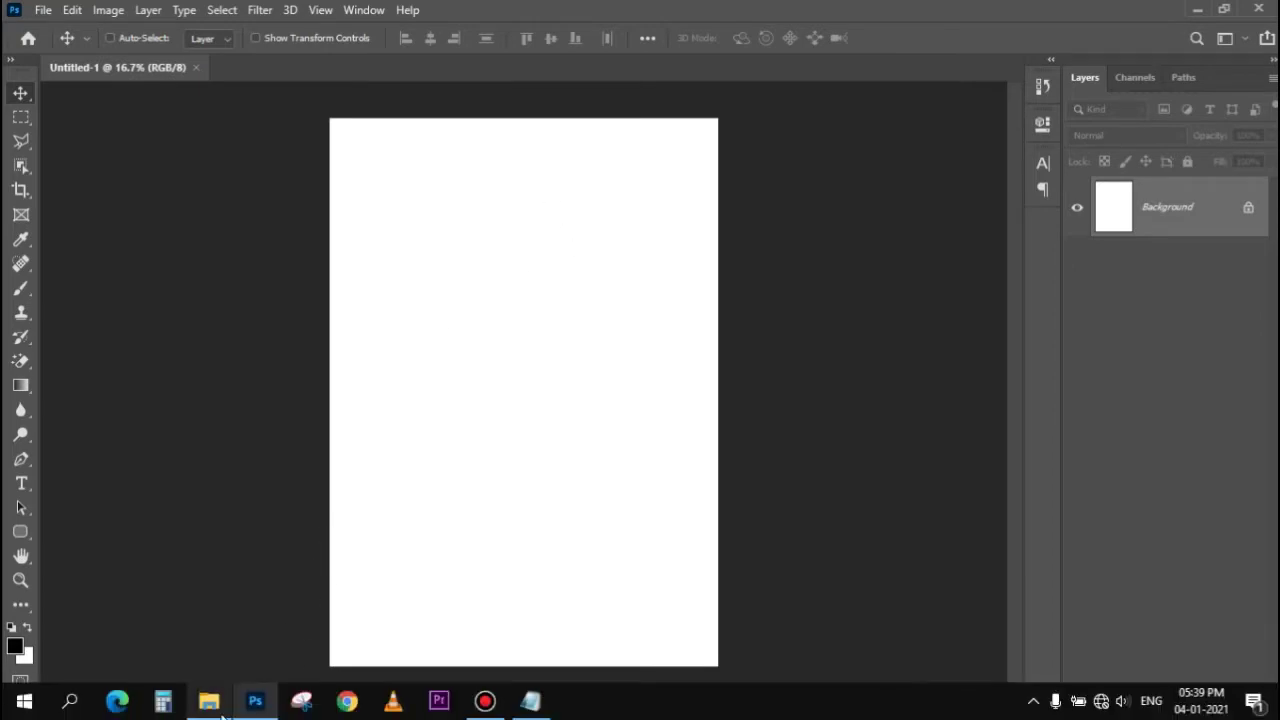
pyautogui.click(210, 702)
# Drag the 1st, b and hd lens flares images onto the canvas and commit each placement.
pyautogui.moveTo(194, 237)
pyautogui.mouseDown()
pyautogui.moveTo(357, 228)
pyautogui.moveTo(428, 194)
pyautogui.mouseUp()
pyautogui.moveTo(320, 137)
pyautogui.mouseDown()
pyautogui.moveTo(333, 285)
pyautogui.moveTo(248, 714)
pyautogui.mouseUp()
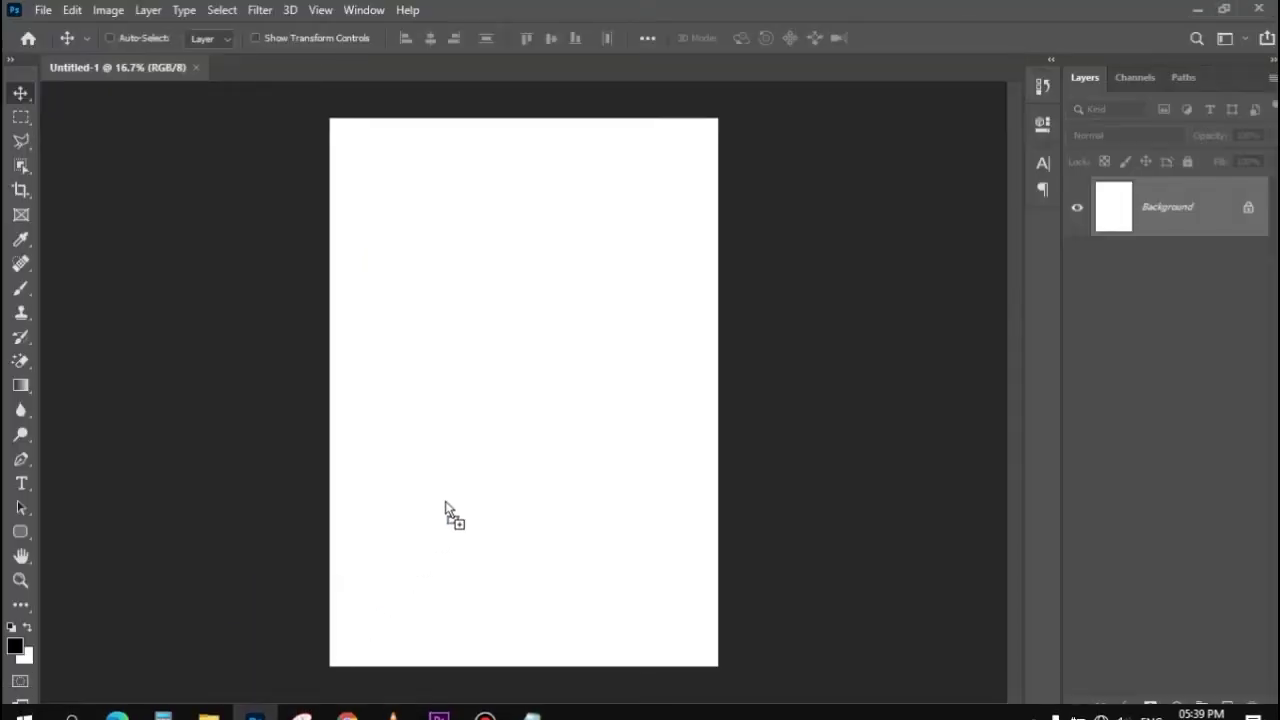
pyautogui.moveTo(248, 714); pyautogui.dragTo(445, 500)
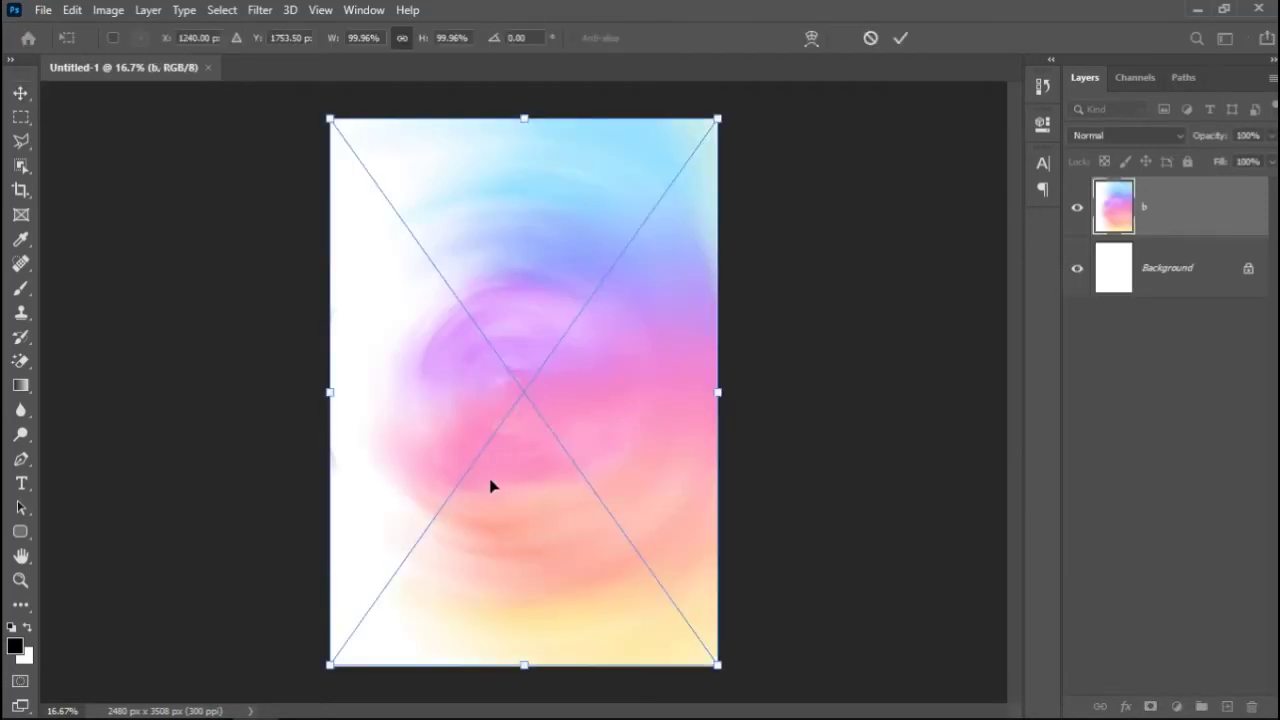
pyautogui.click(899, 40)
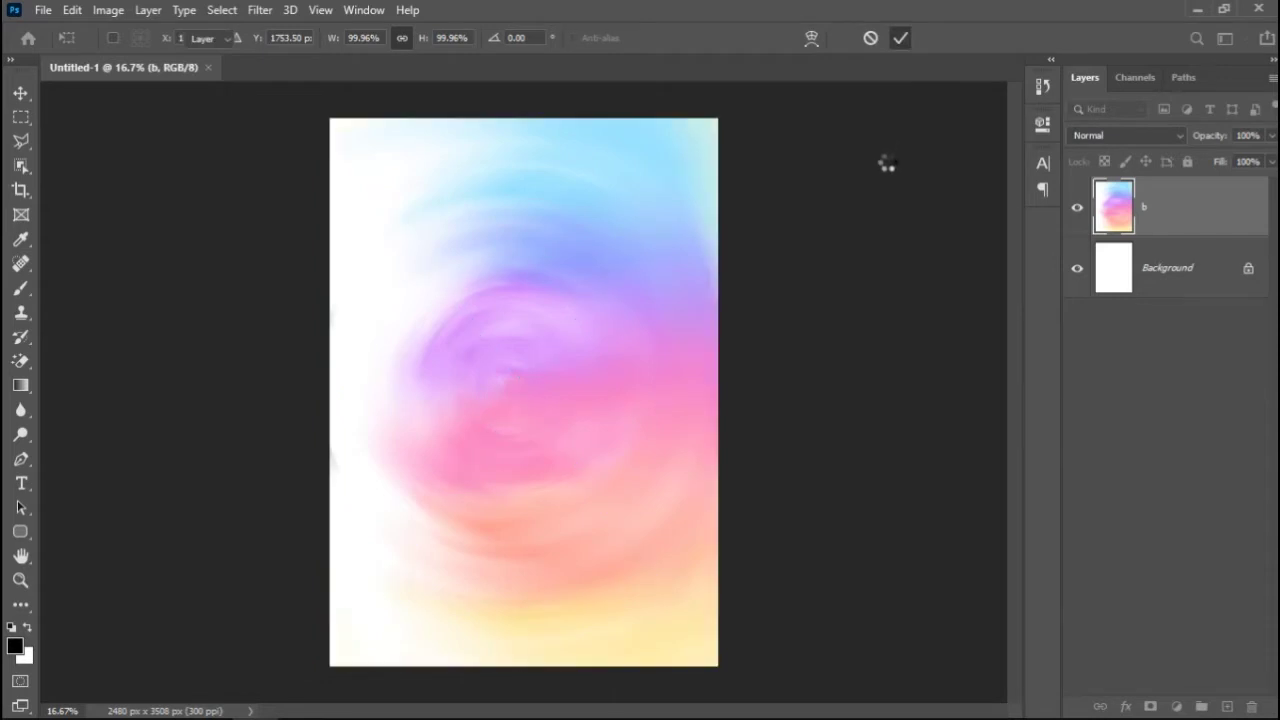
pyautogui.click(900, 38)
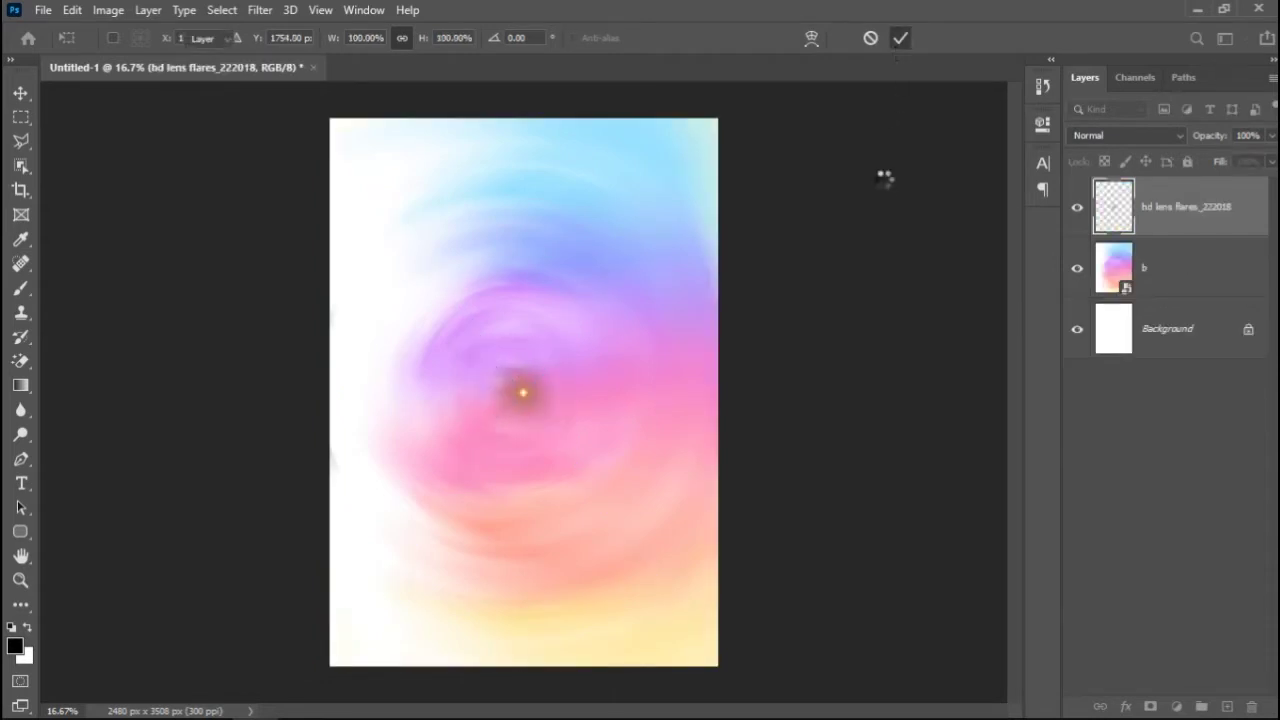
pyautogui.click(900, 38)
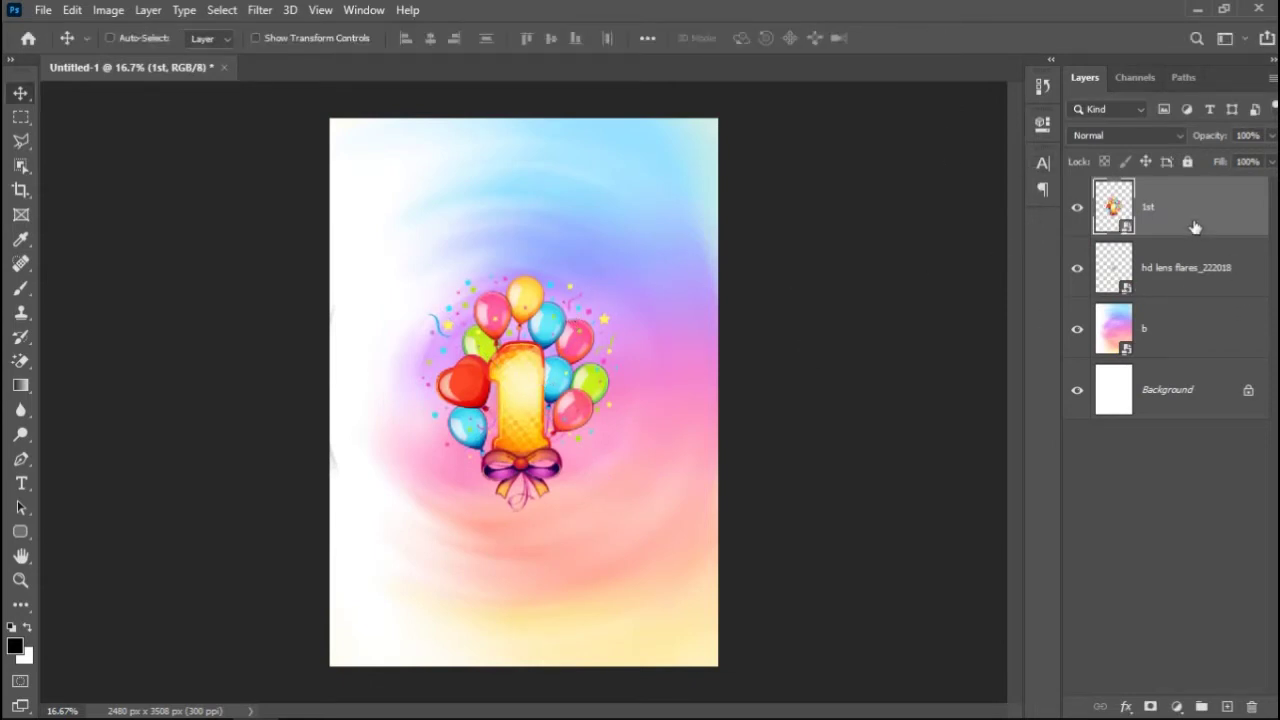
# Enlarge the balloon '1' artwork to about 160% and centre it on the page.
pyautogui.hotkey('ctrl', 't')
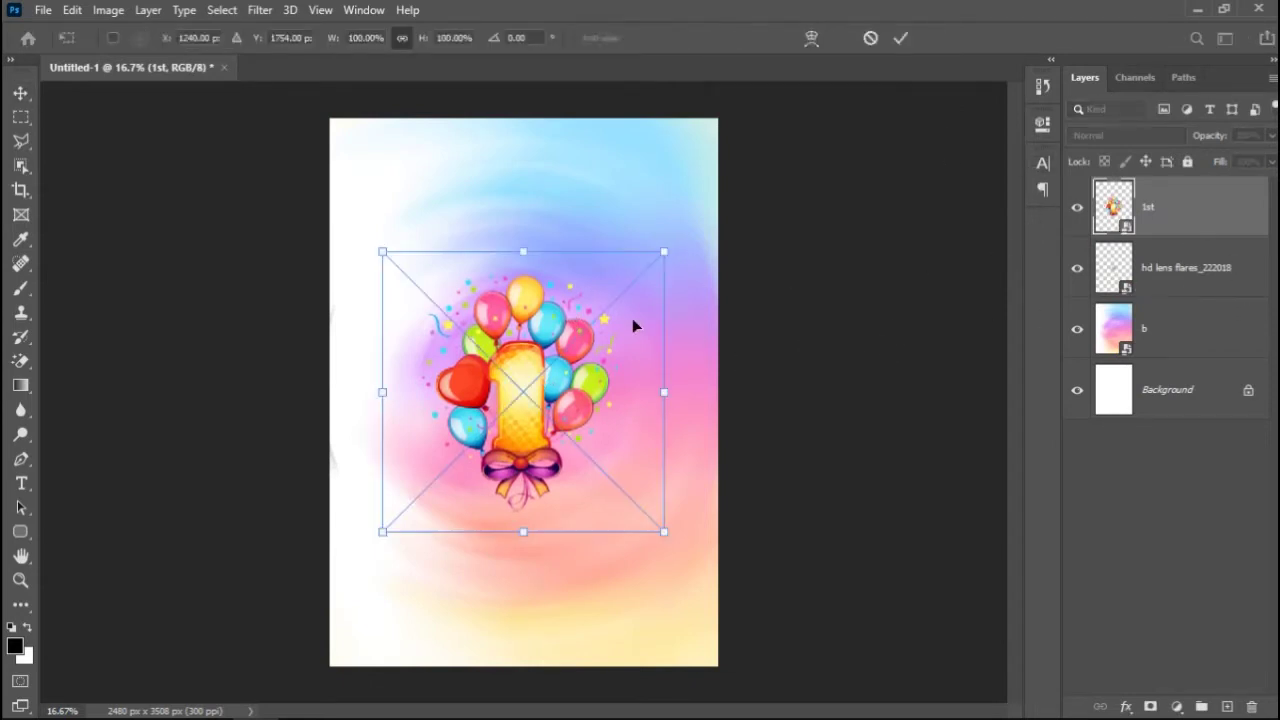
pyautogui.moveTo(662, 534); pyautogui.dragTo(739, 627)
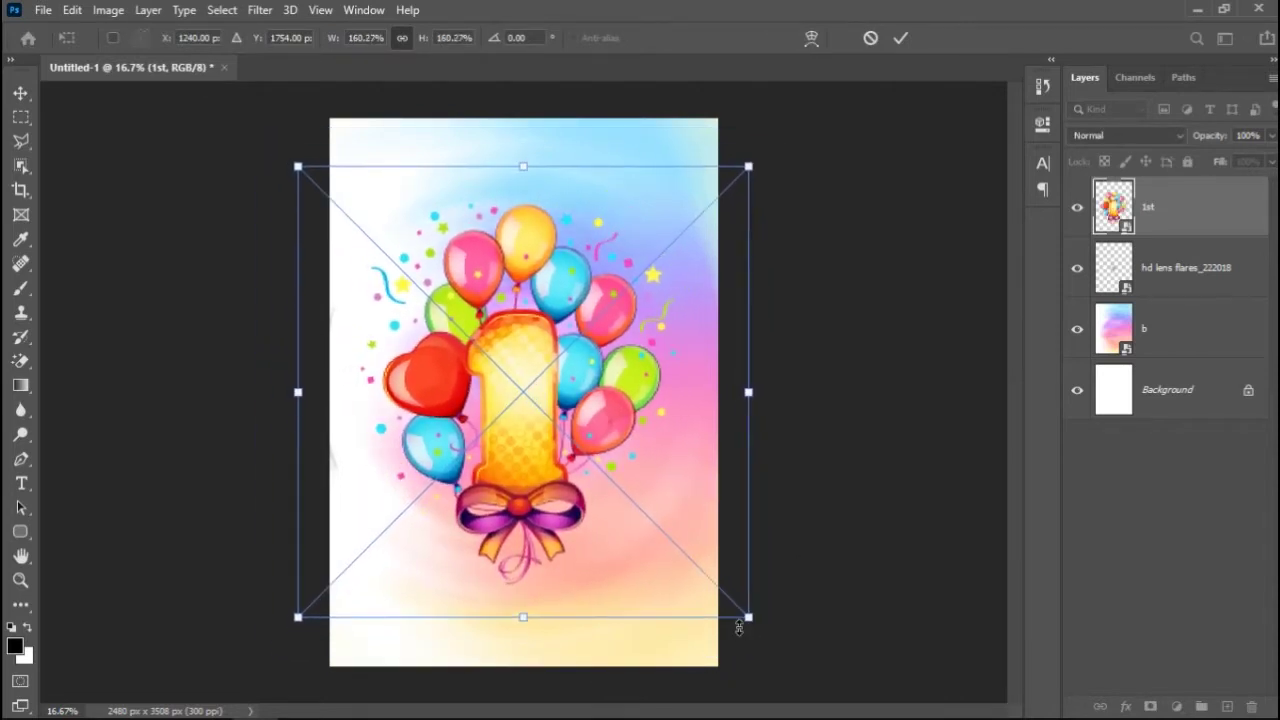
pyautogui.click(897, 40)
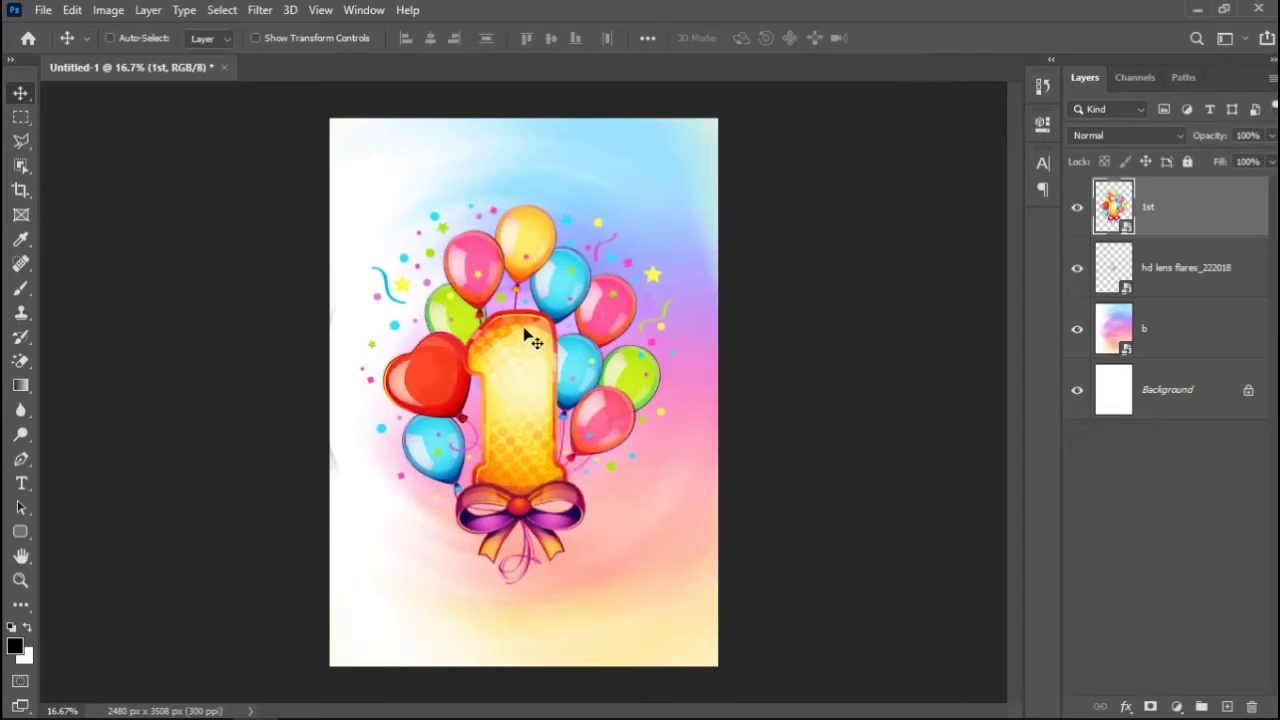
pyautogui.moveTo(513, 258); pyautogui.dragTo(518, 251)
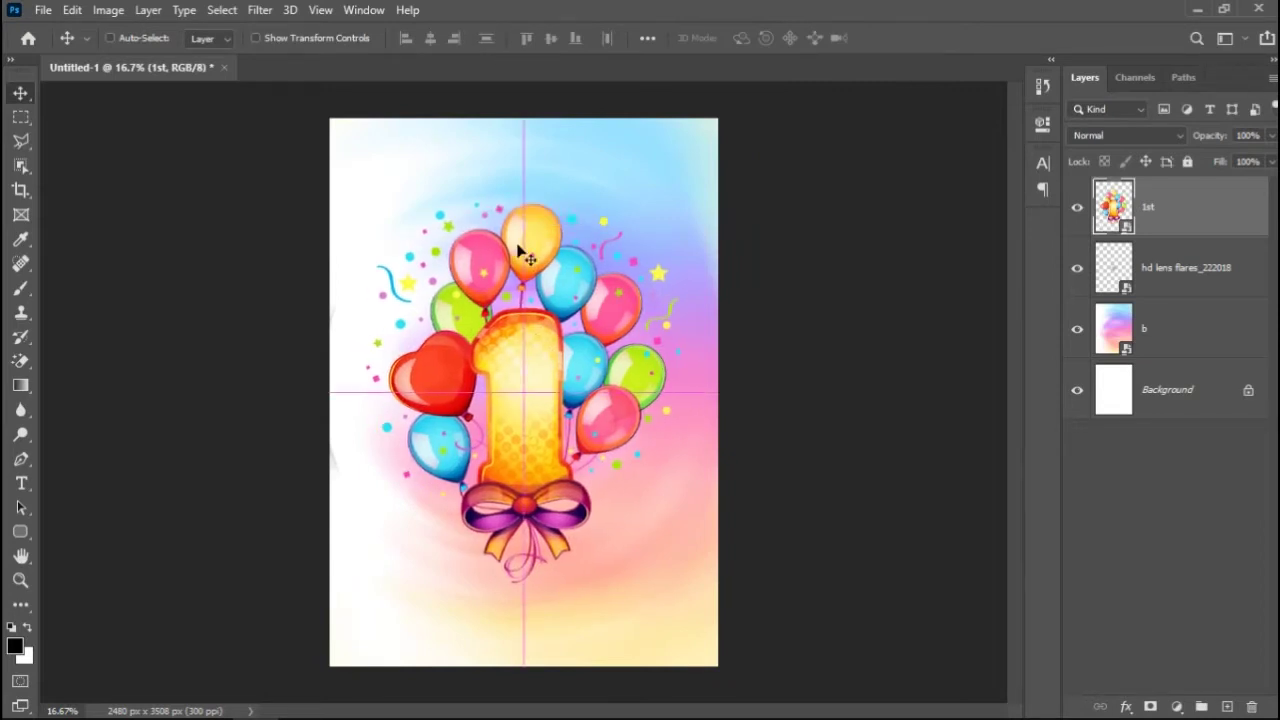
# Put the lens-flare layer above 1st, position it on the bow, and enlarge it to about 295%.
pyautogui.moveTo(1208, 291); pyautogui.dragTo(1215, 207)
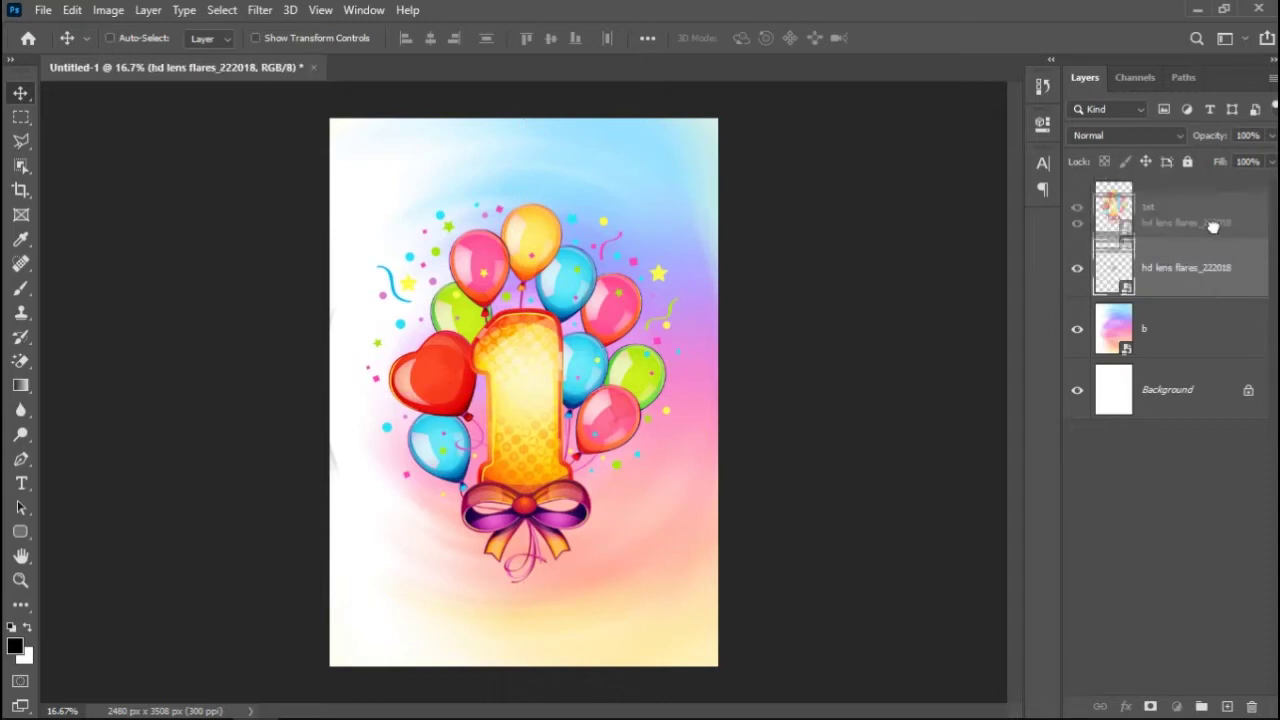
pyautogui.moveTo(520, 410); pyautogui.dragTo(521, 512)
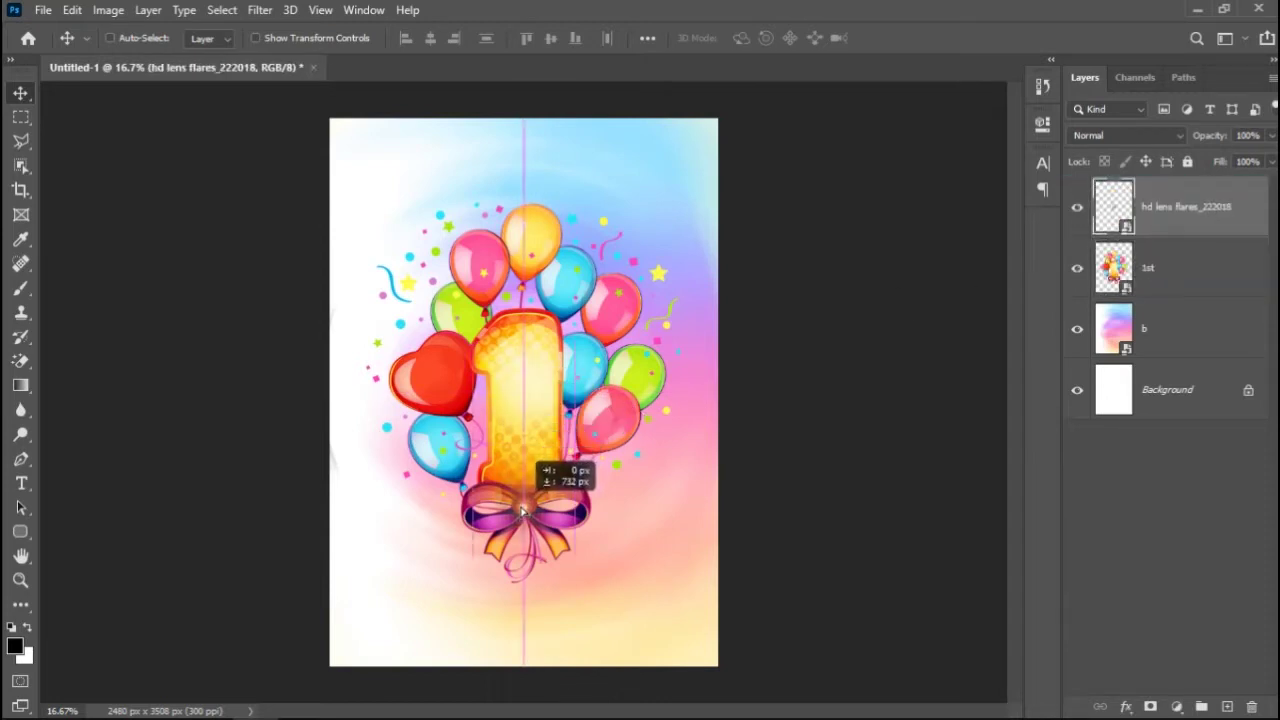
pyautogui.moveTo(521, 511); pyautogui.dragTo(522, 509)
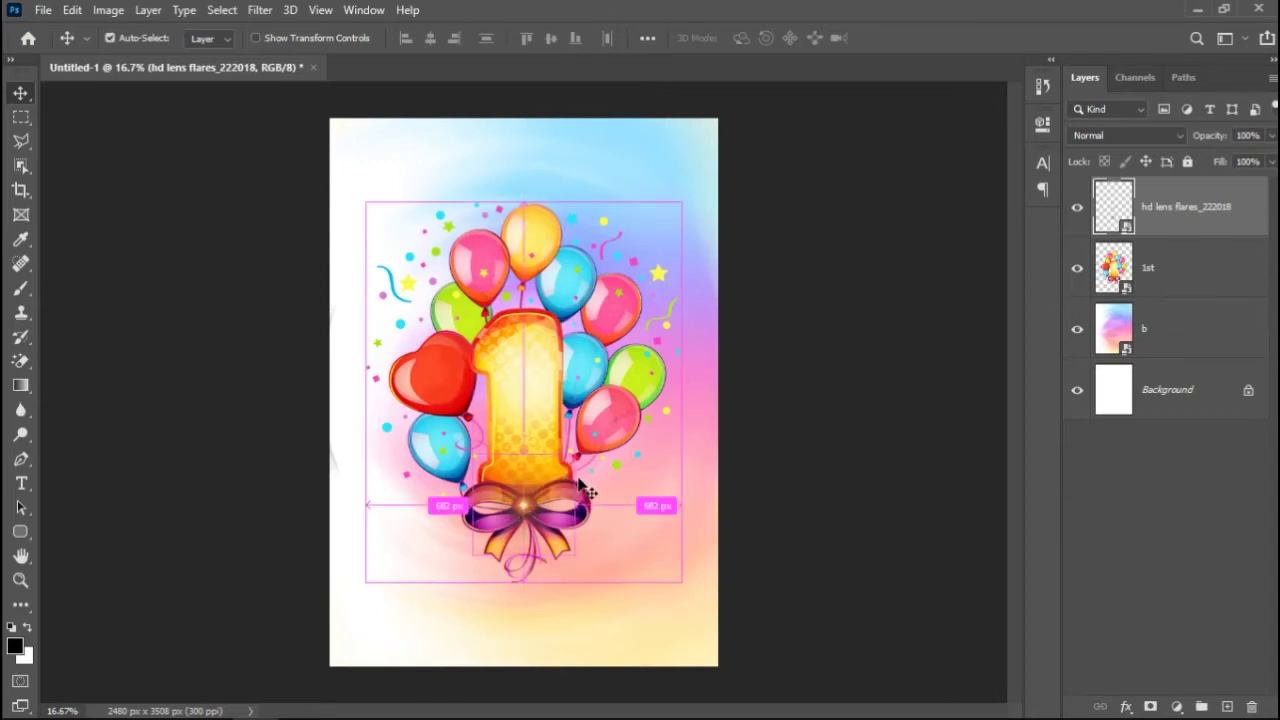
pyautogui.hotkey('ctrl', 't')
pyautogui.moveTo(573, 455); pyautogui.dragTo(674, 356)
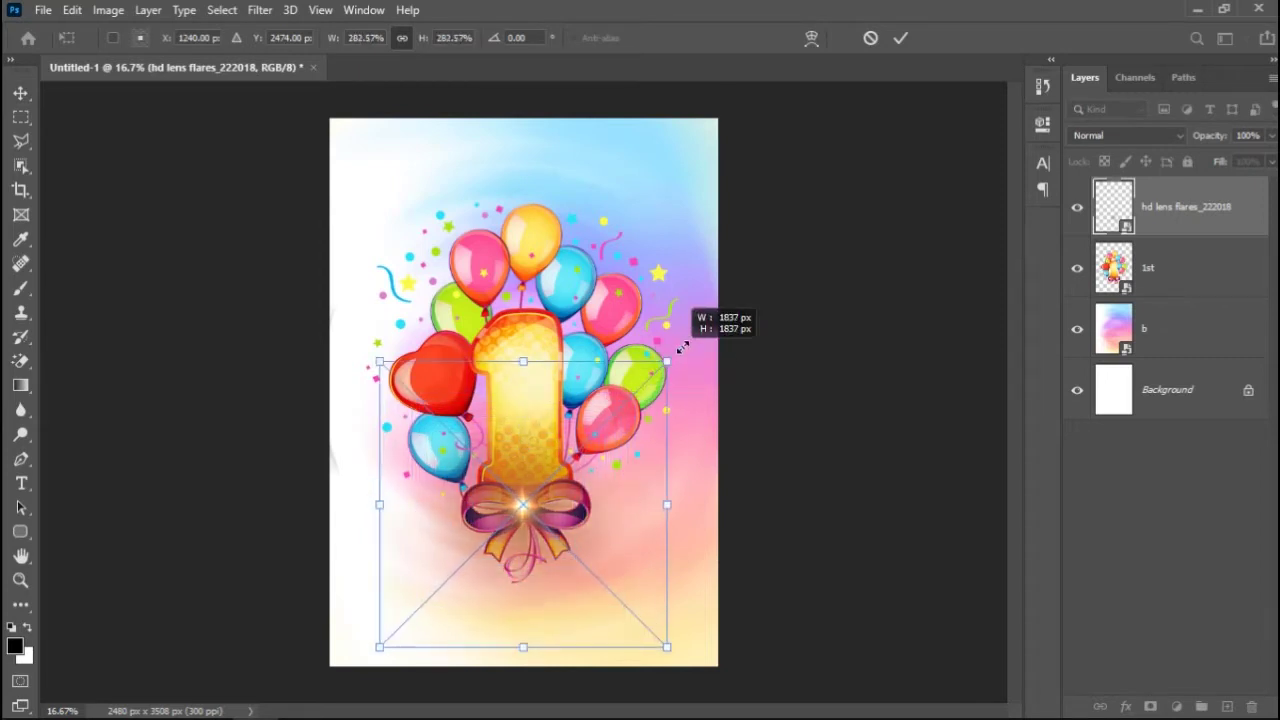
pyautogui.click(901, 38)
pyautogui.moveTo(555, 519); pyautogui.dragTo(559, 513)
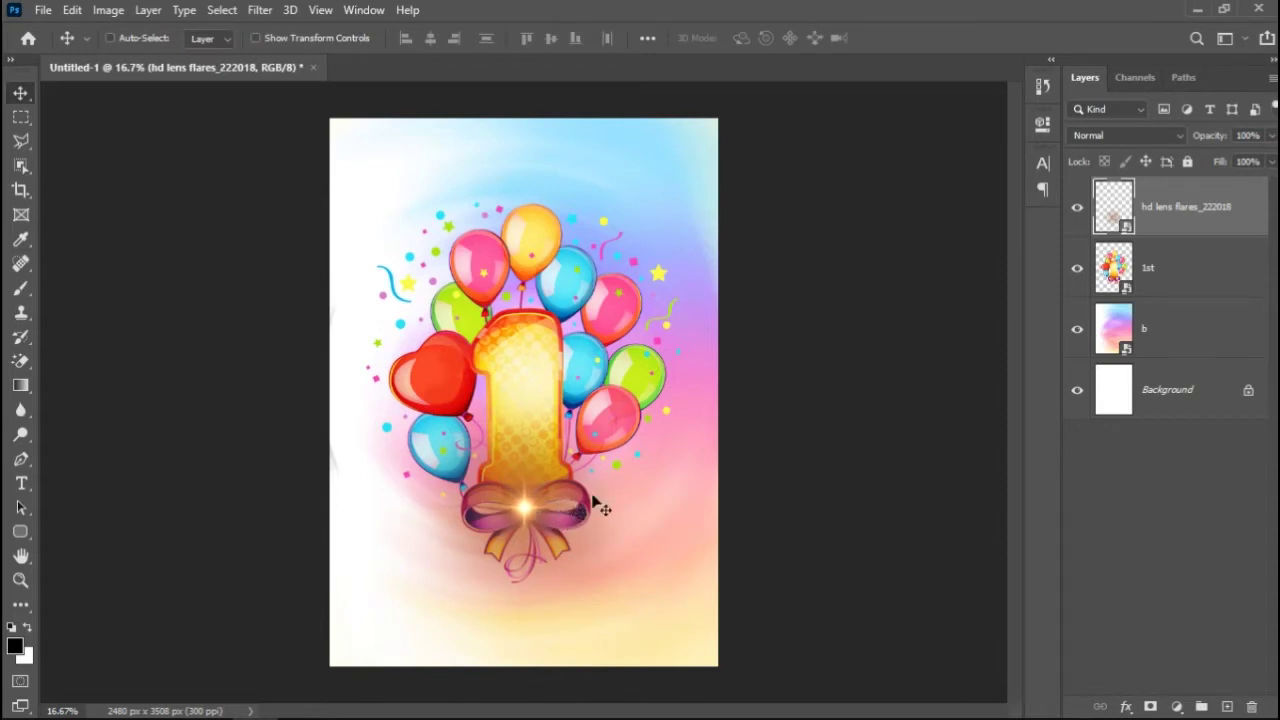
# Set the lens flare to Screen blend mode, then shift it and the 1st layer up together.
pyautogui.click(1179, 136)
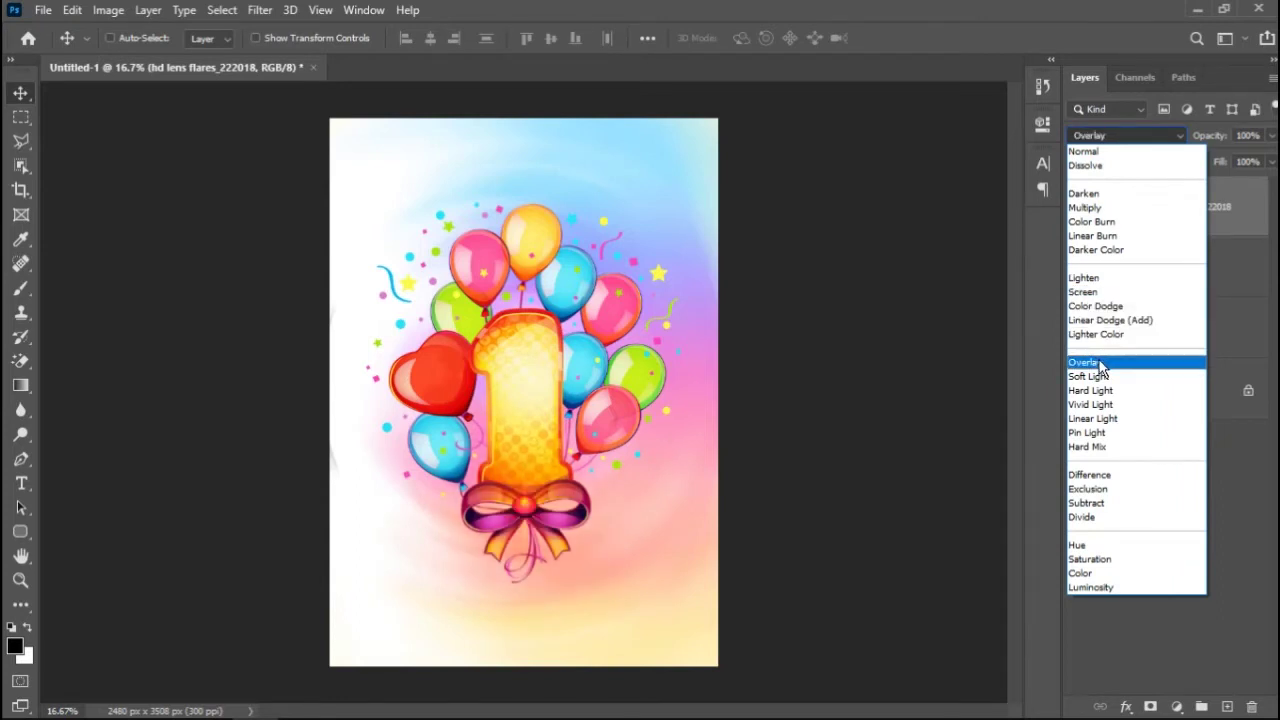
pyautogui.click(1098, 292)
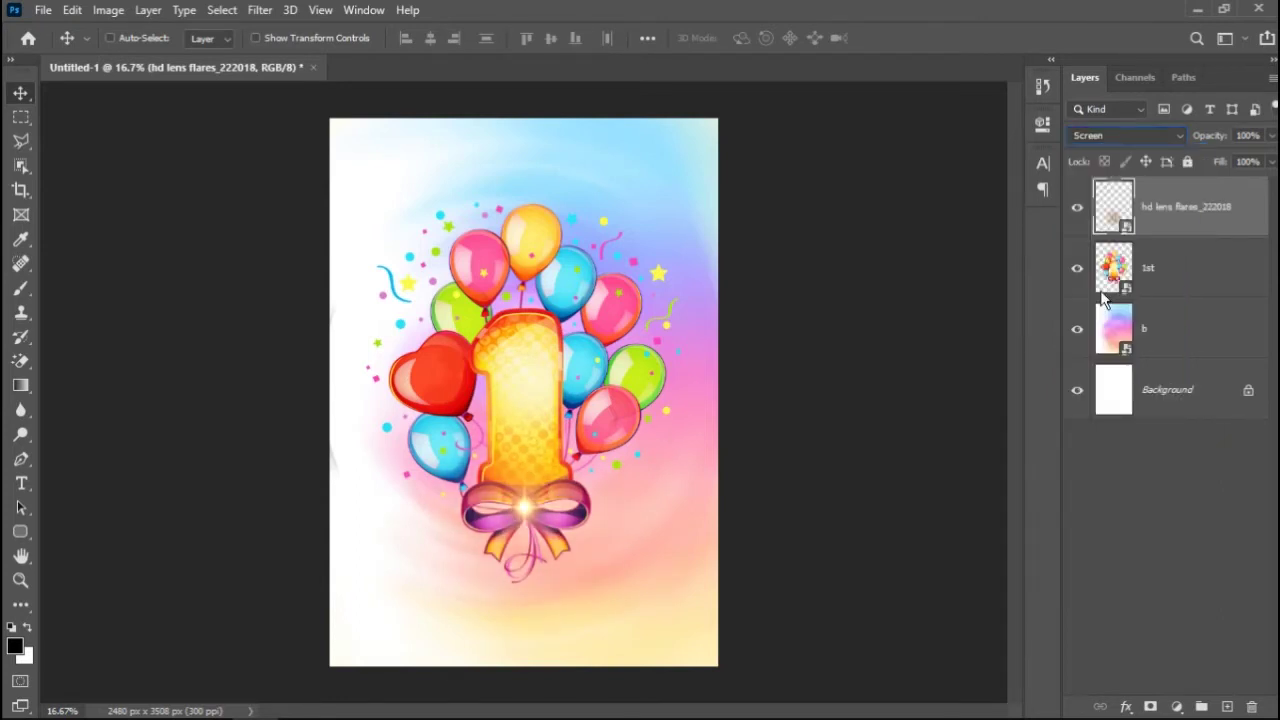
pyautogui.press('Up')
pyautogui.press('Up')
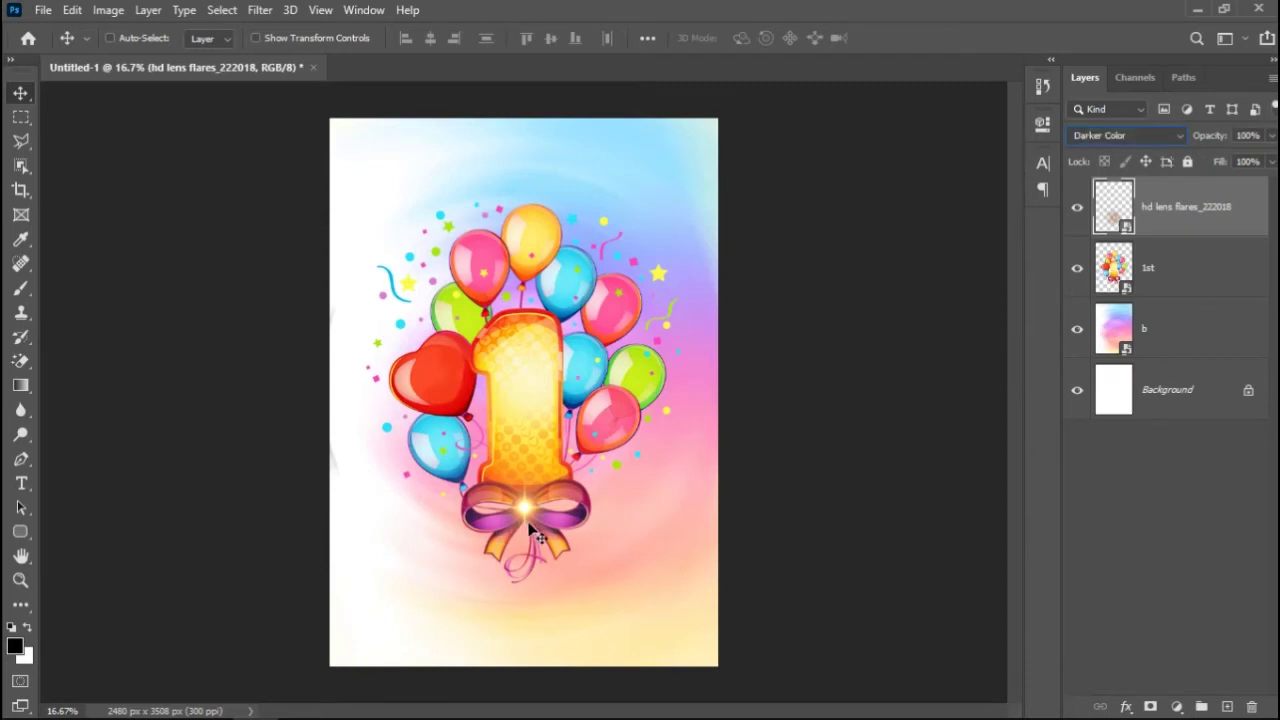
pyautogui.press('Down')
pyautogui.press('Down')
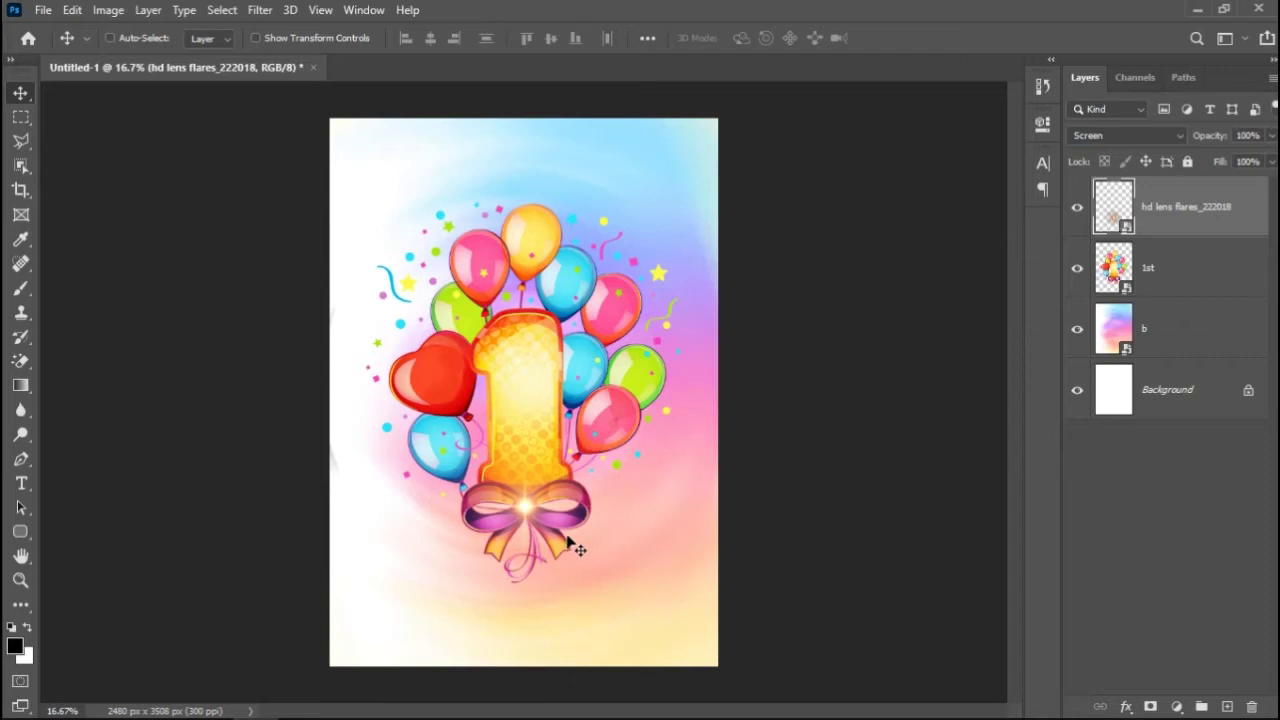
pyautogui.keyDown('shift'); pyautogui.click(1241, 282); pyautogui.keyUp('shift')
pyautogui.moveTo(540, 385)
pyautogui.mouseDown()
pyautogui.moveTo(522, 430)
pyautogui.moveTo(522, 408)
pyautogui.mouseUp()
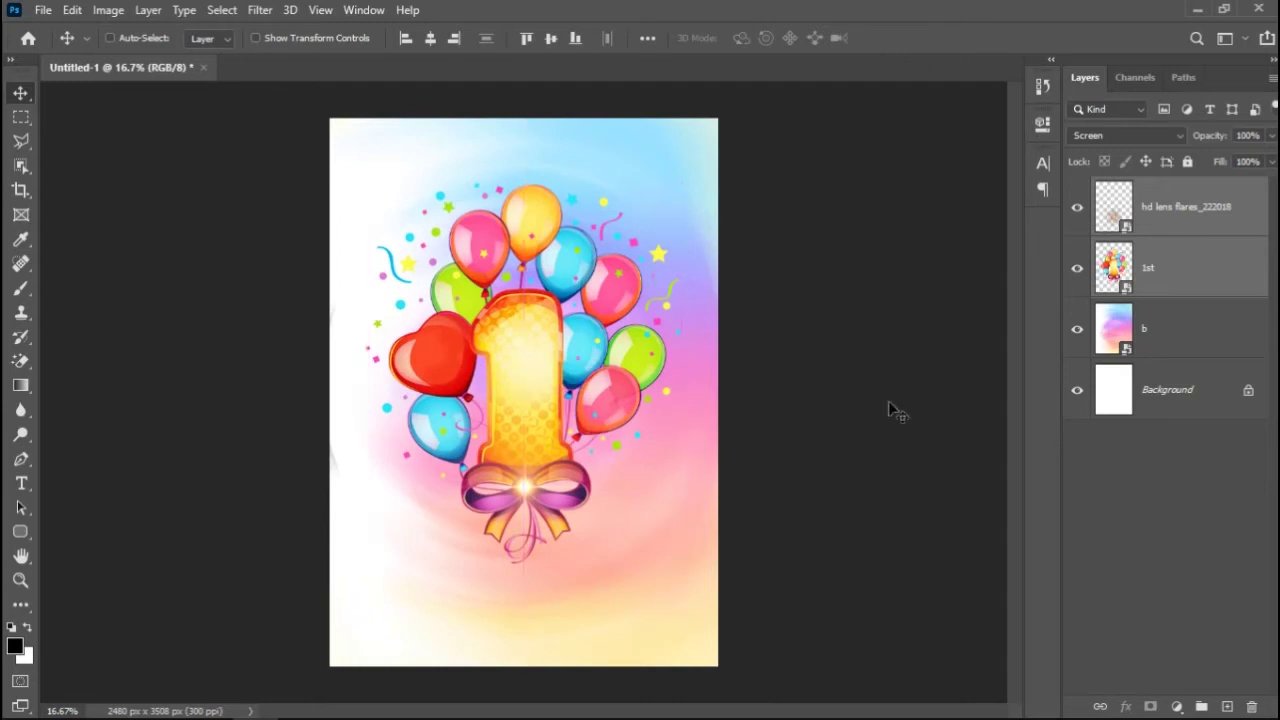
# Draw a wide rounded rectangle with 125 px corner radius below the balloon '1'.
pyautogui.click(1228, 229)
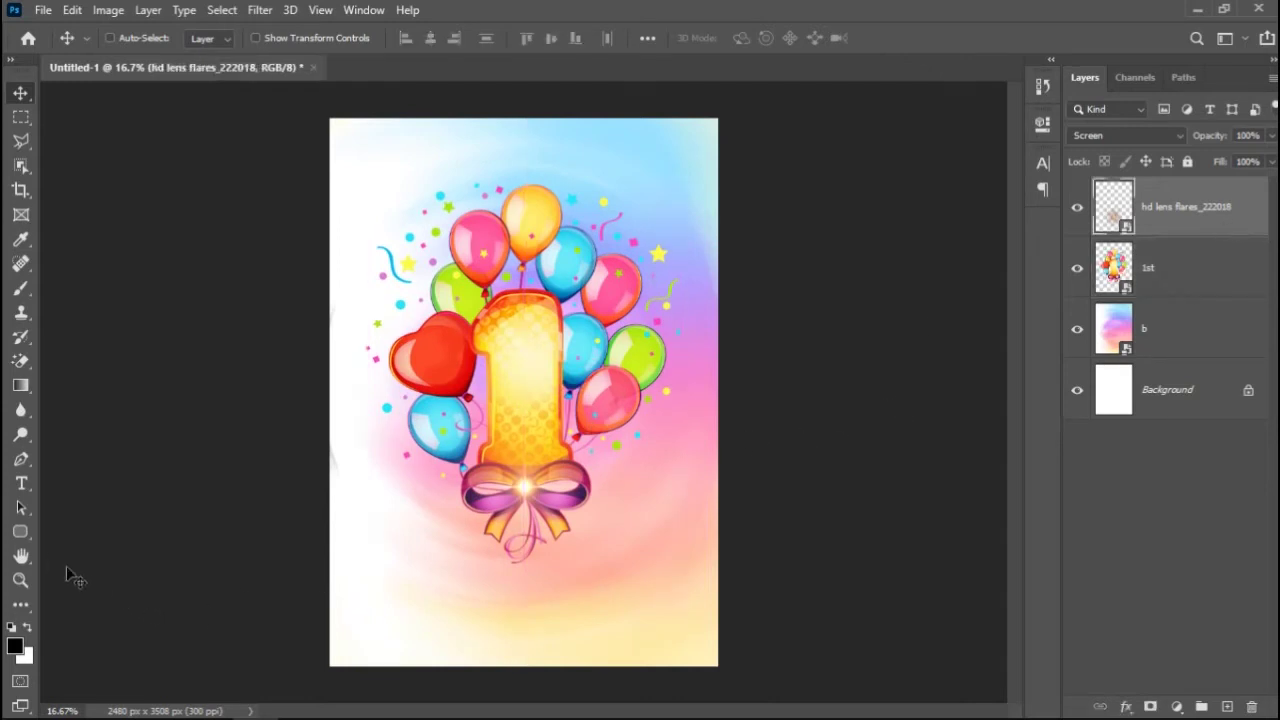
pyautogui.click(21, 538)
pyautogui.rightClick(21, 538)
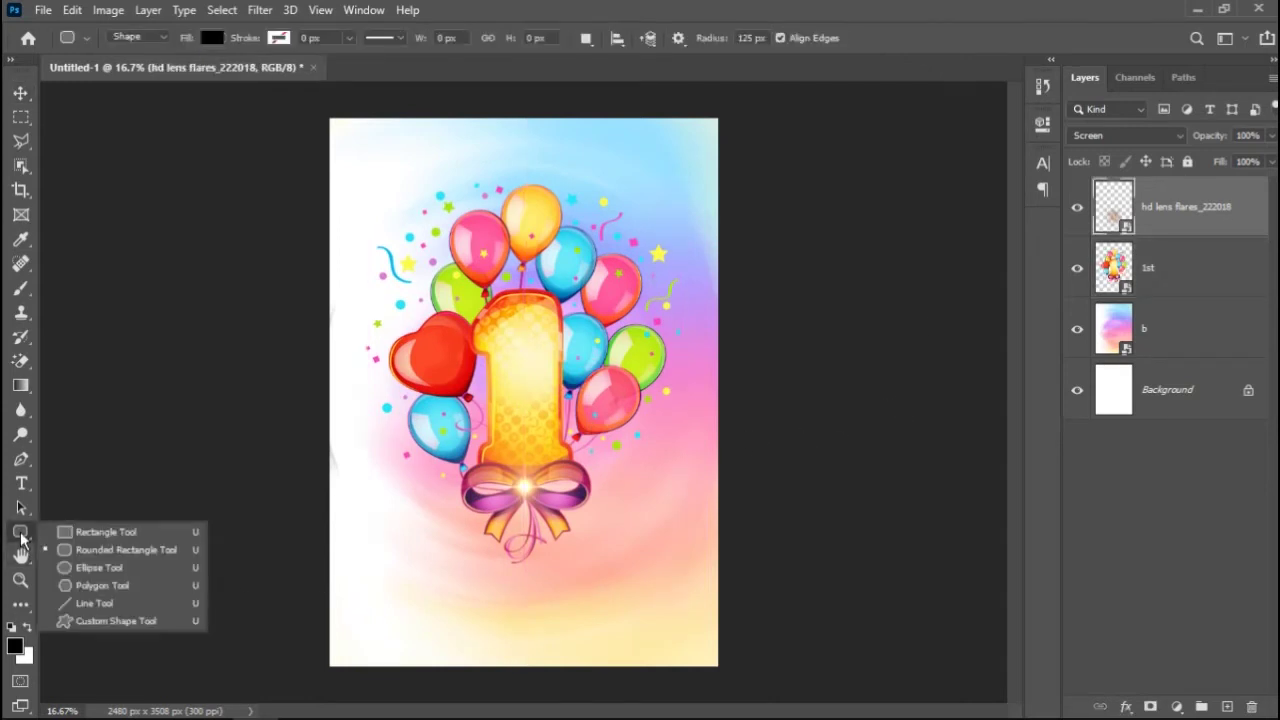
pyautogui.click(86, 551)
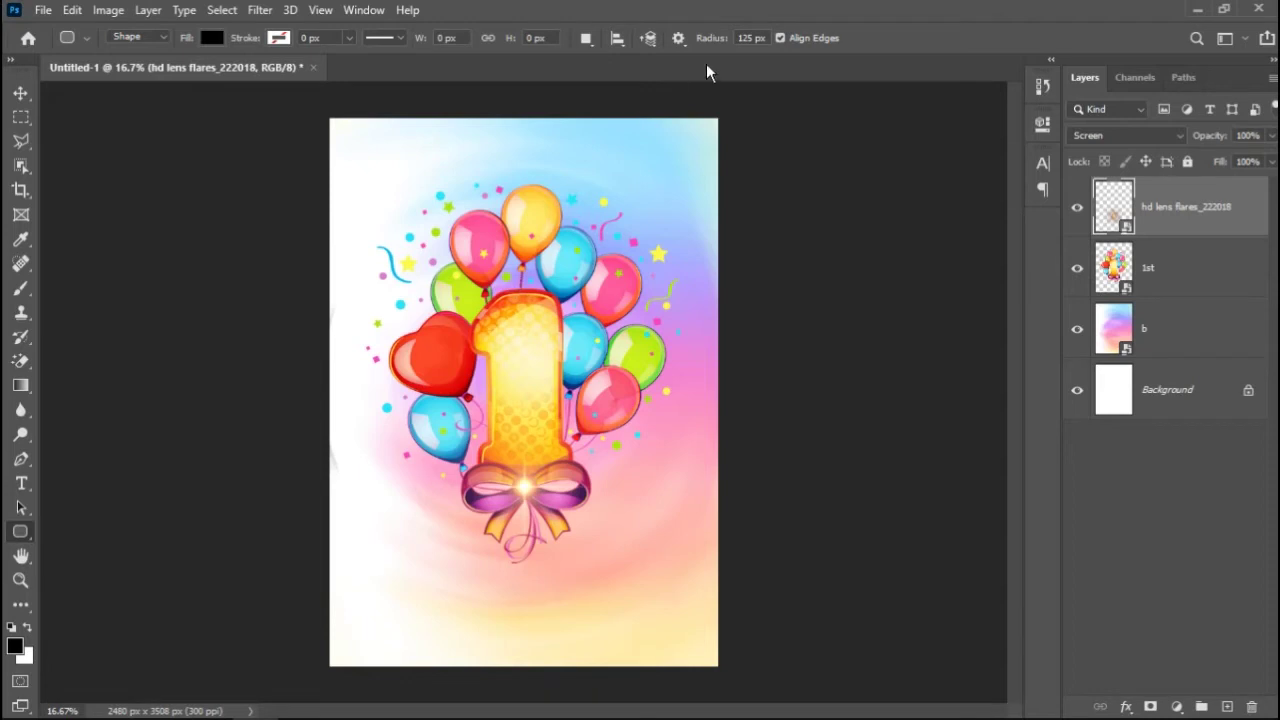
pyautogui.moveTo(767, 42); pyautogui.dragTo(732, 45)
pyautogui.moveTo(436, 556); pyautogui.dragTo(558, 590)
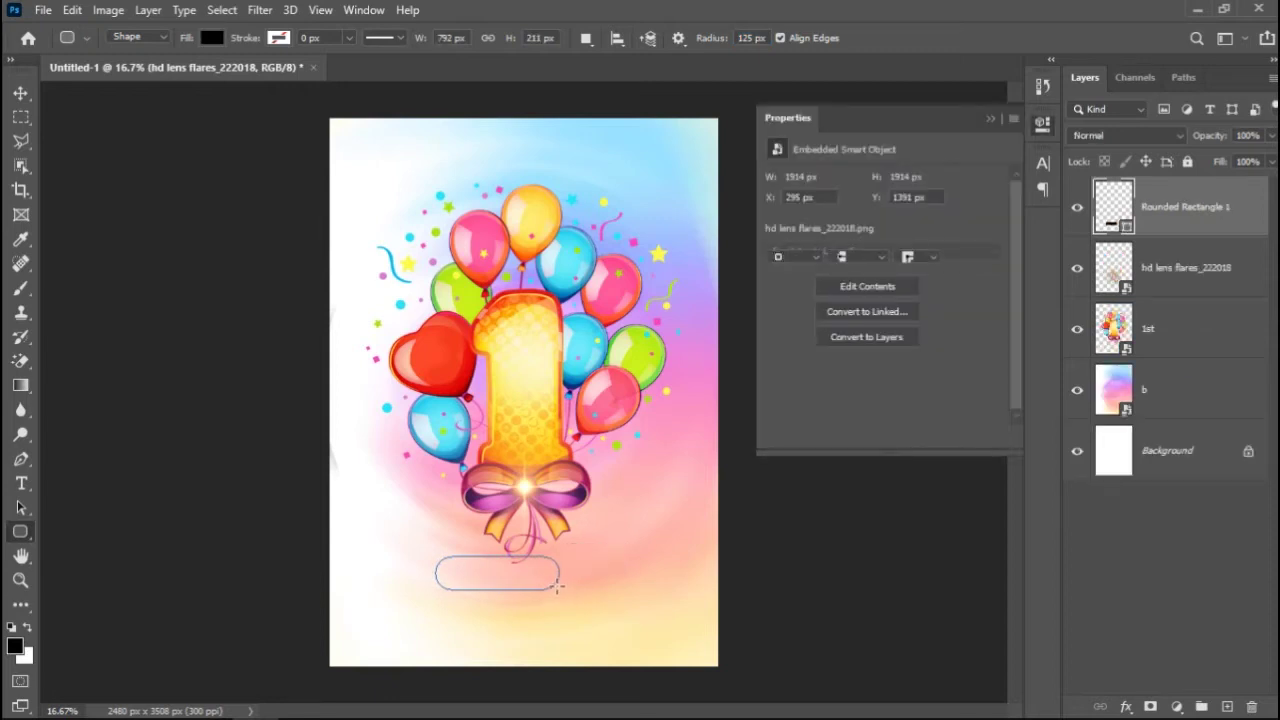
# Fill the rounded rectangle with dark purple.
pyautogui.click(991, 119)
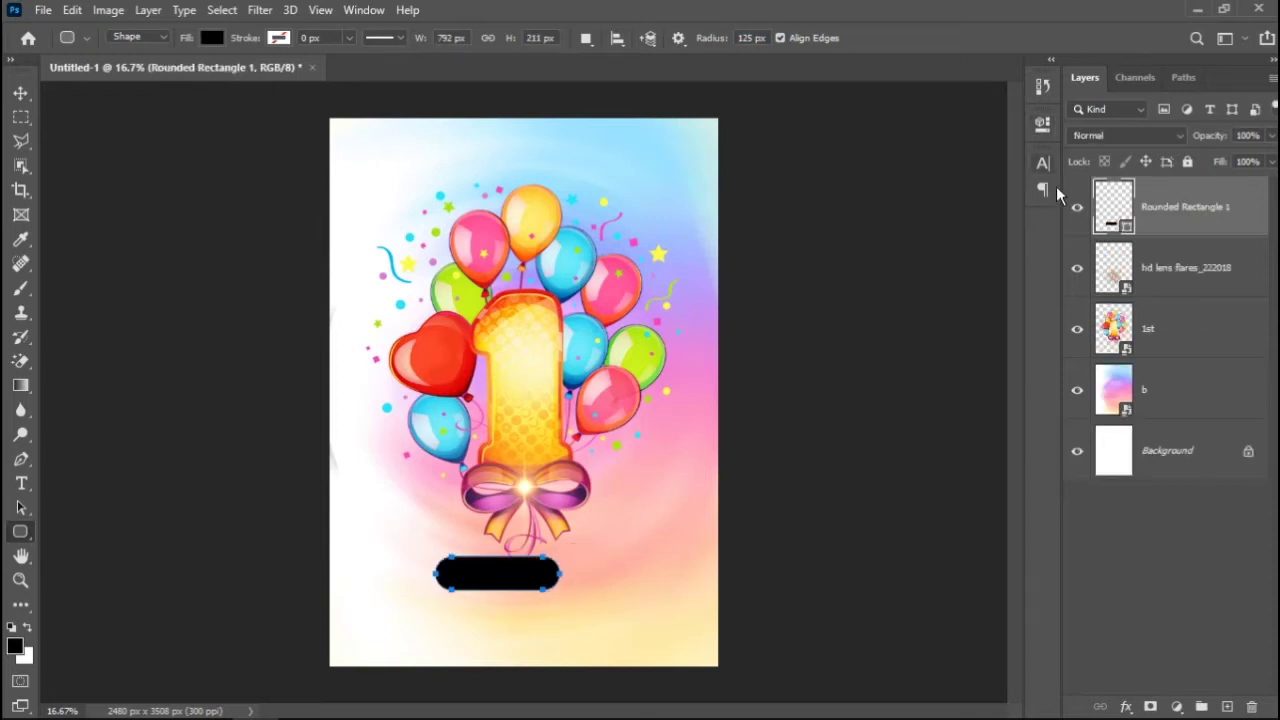
pyautogui.doubleClick(1118, 205)
pyautogui.click(928, 245)
pyautogui.moveTo(928, 245); pyautogui.dragTo(928, 237)
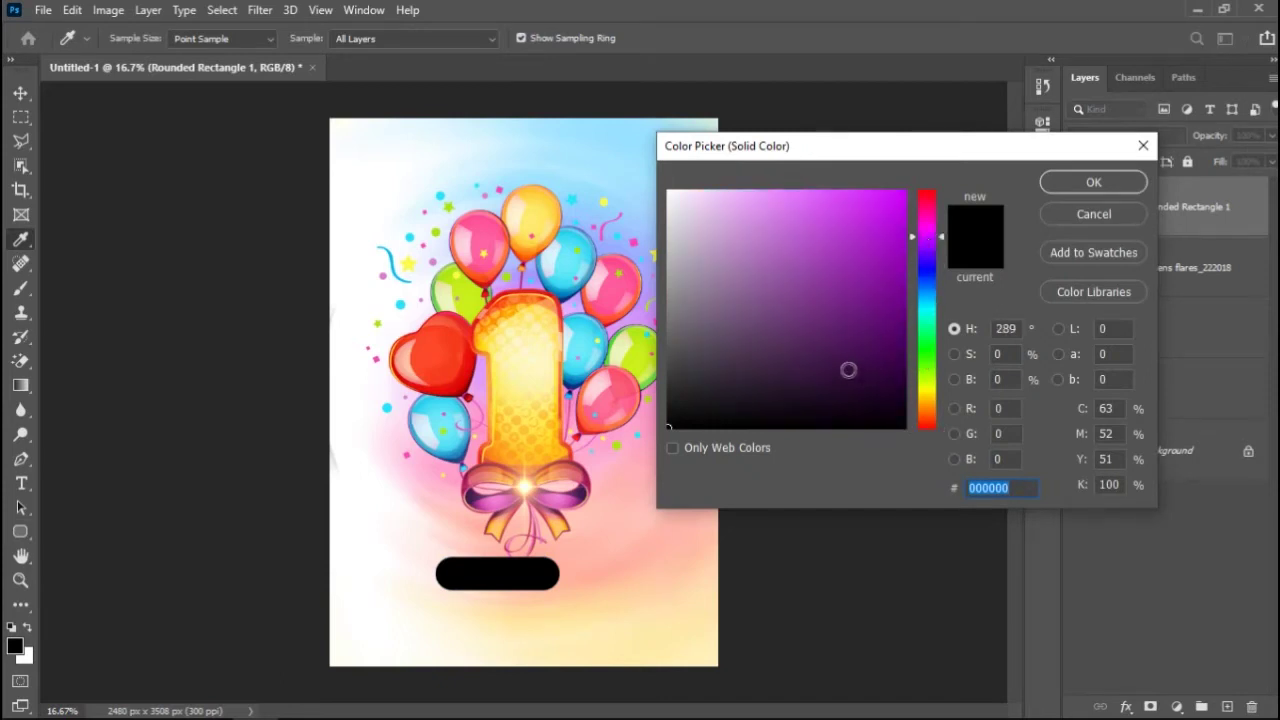
pyautogui.click(846, 364)
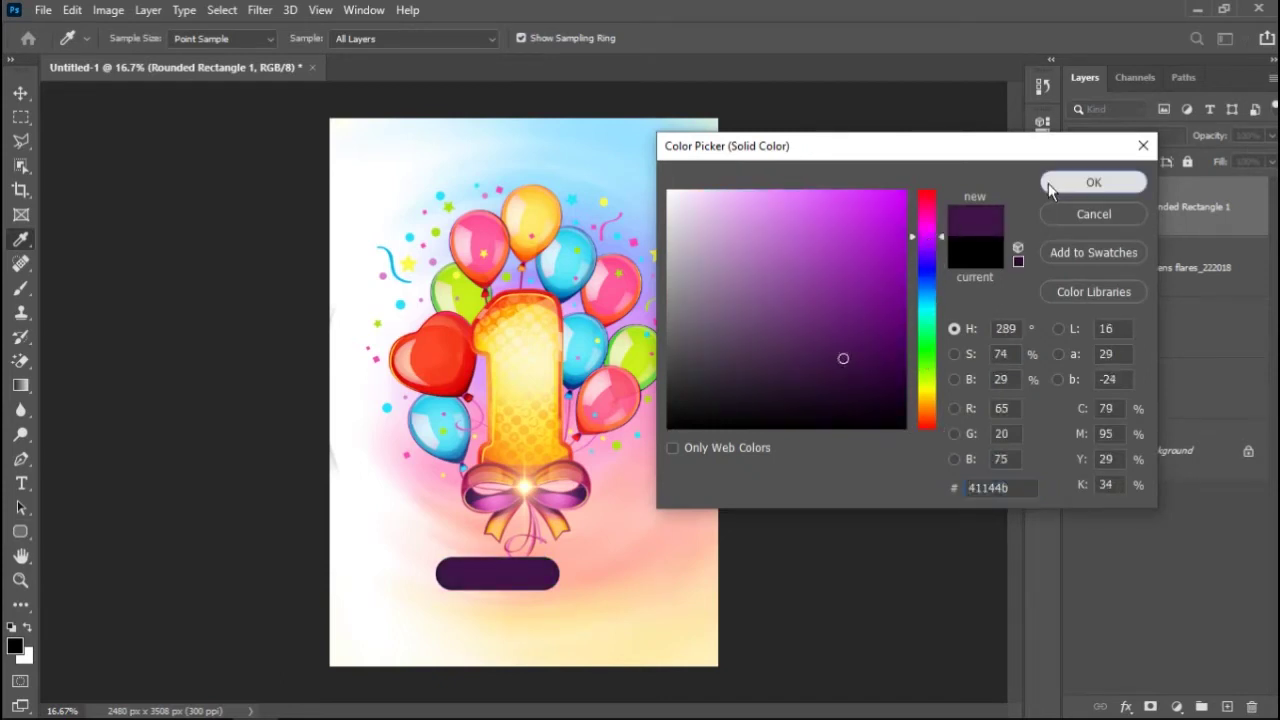
pyautogui.click(1048, 183)
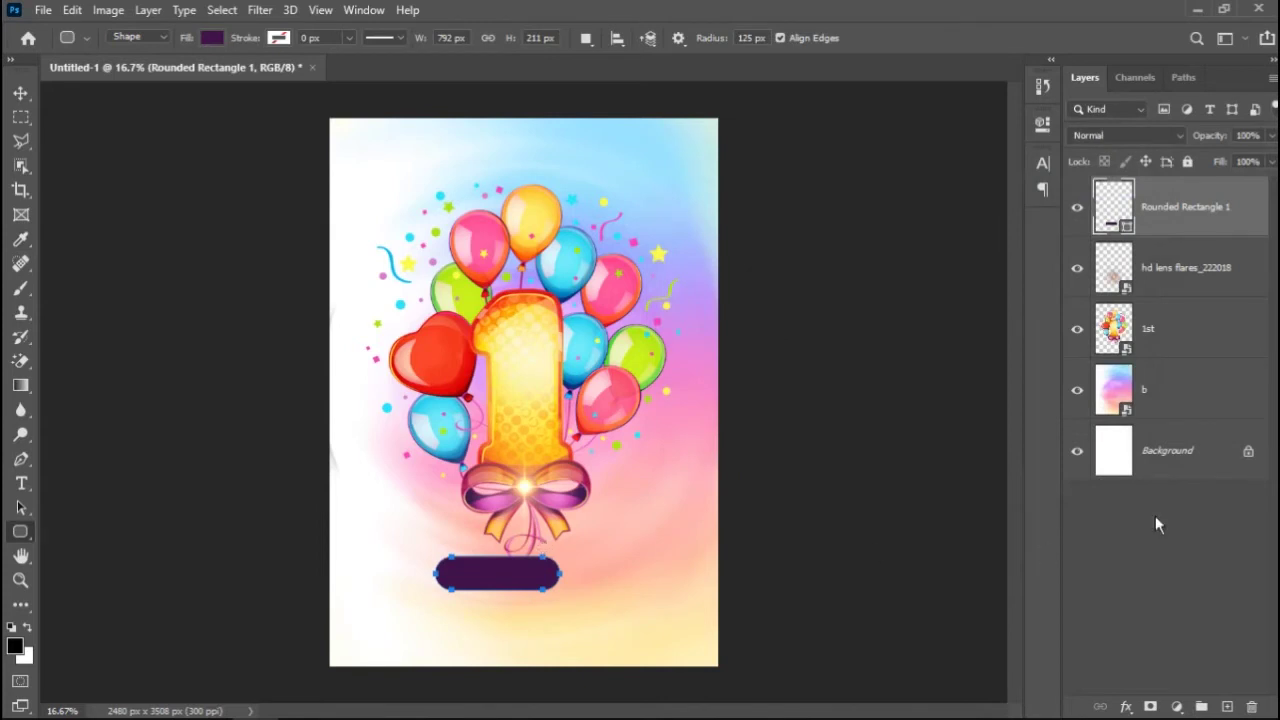
# Rasterize the rounded rectangle layer, centre it horizontally, and nudge it slightly down.
pyautogui.rightClick(1235, 222)
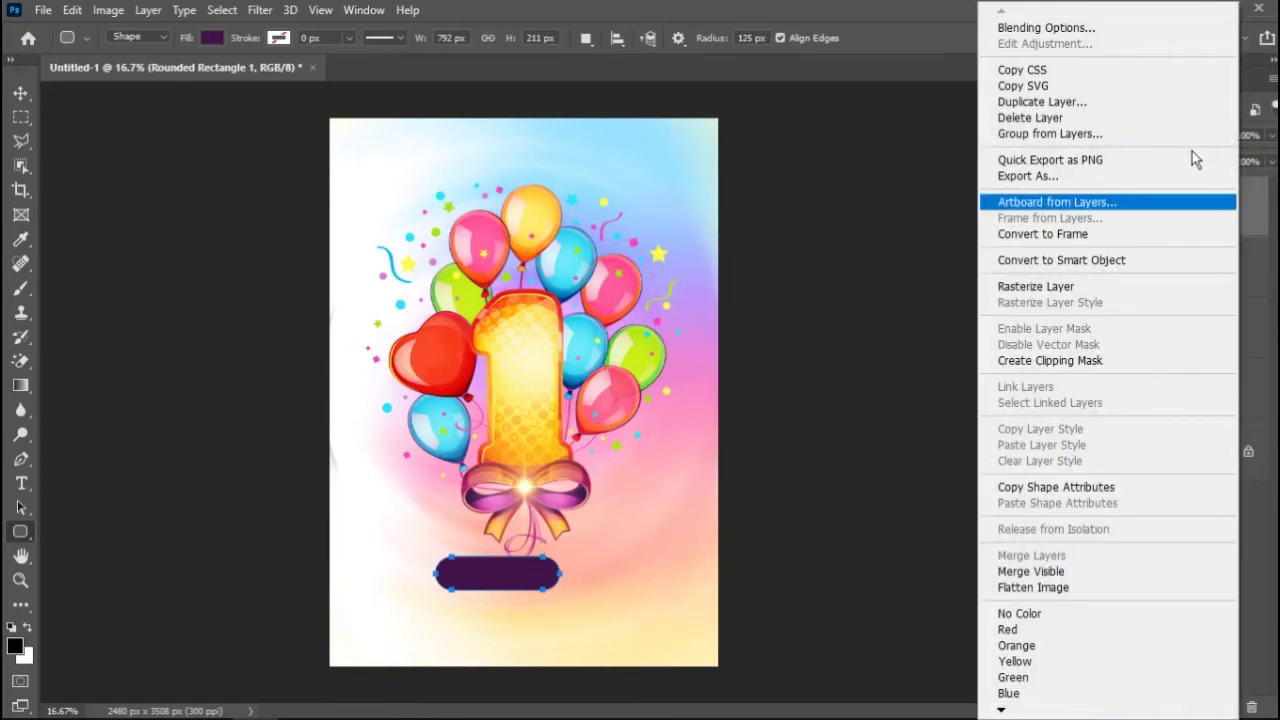
pyautogui.click(1047, 290)
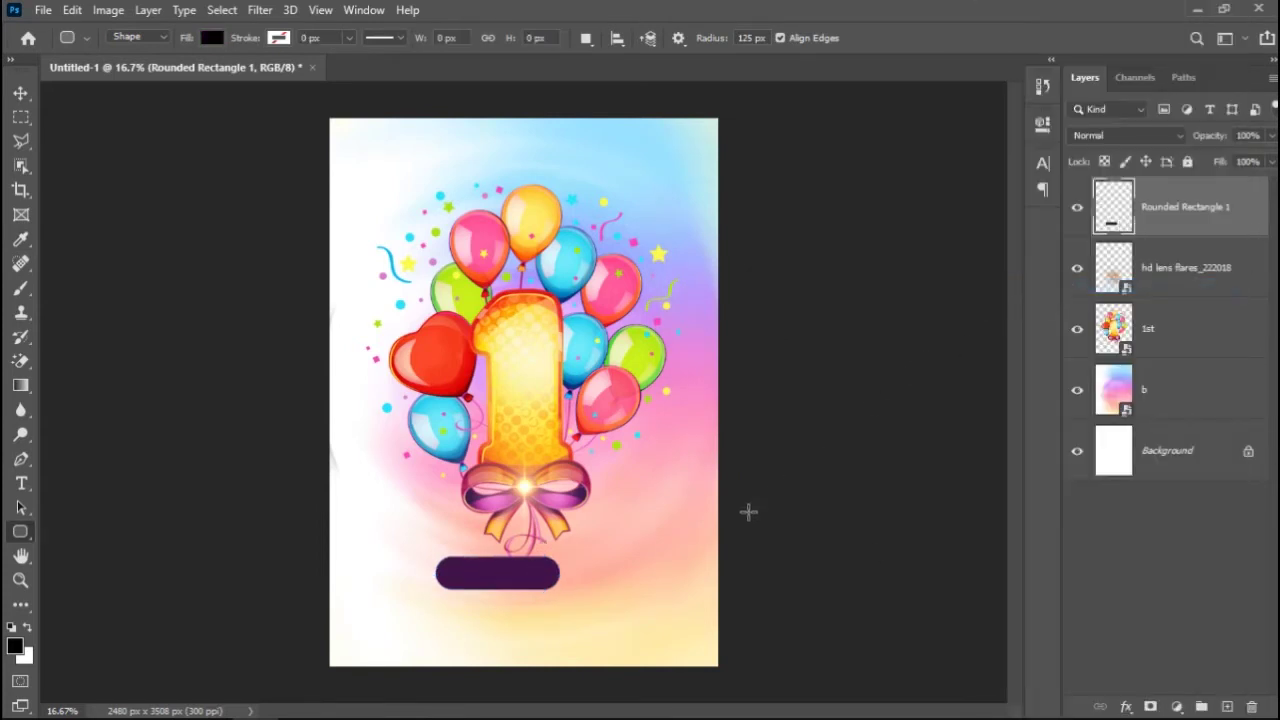
pyautogui.press('v')
pyautogui.moveTo(480, 584); pyautogui.dragTo(507, 584)
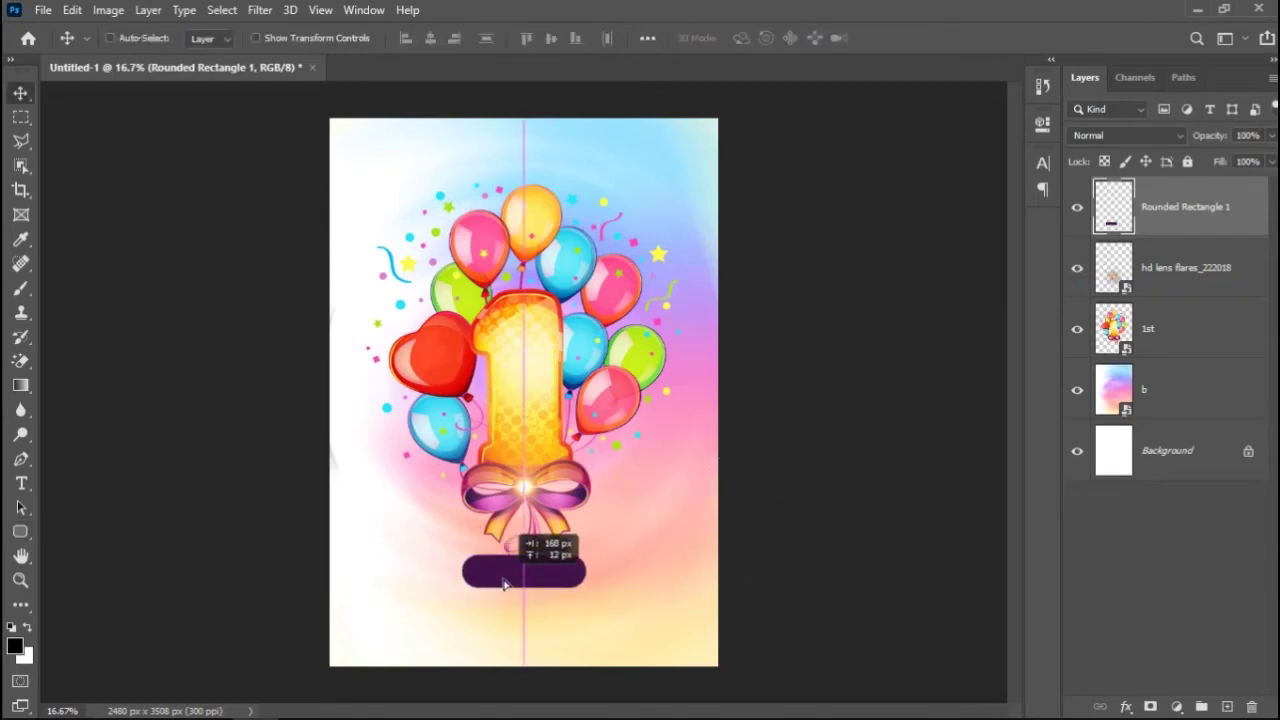
pyautogui.moveTo(507, 584); pyautogui.dragTo(505, 588)
pyautogui.hotkey('shift', 'Down')
pyautogui.hotkey('shift', 'Down')
pyautogui.hotkey('shift', 'Down')
pyautogui.hotkey('shift', 'Down')
pyautogui.hotkey('shift', 'Down')
pyautogui.hotkey('shift', 'Down')
pyautogui.hotkey('shift', 'Down')
pyautogui.hotkey('shift', 'Down')
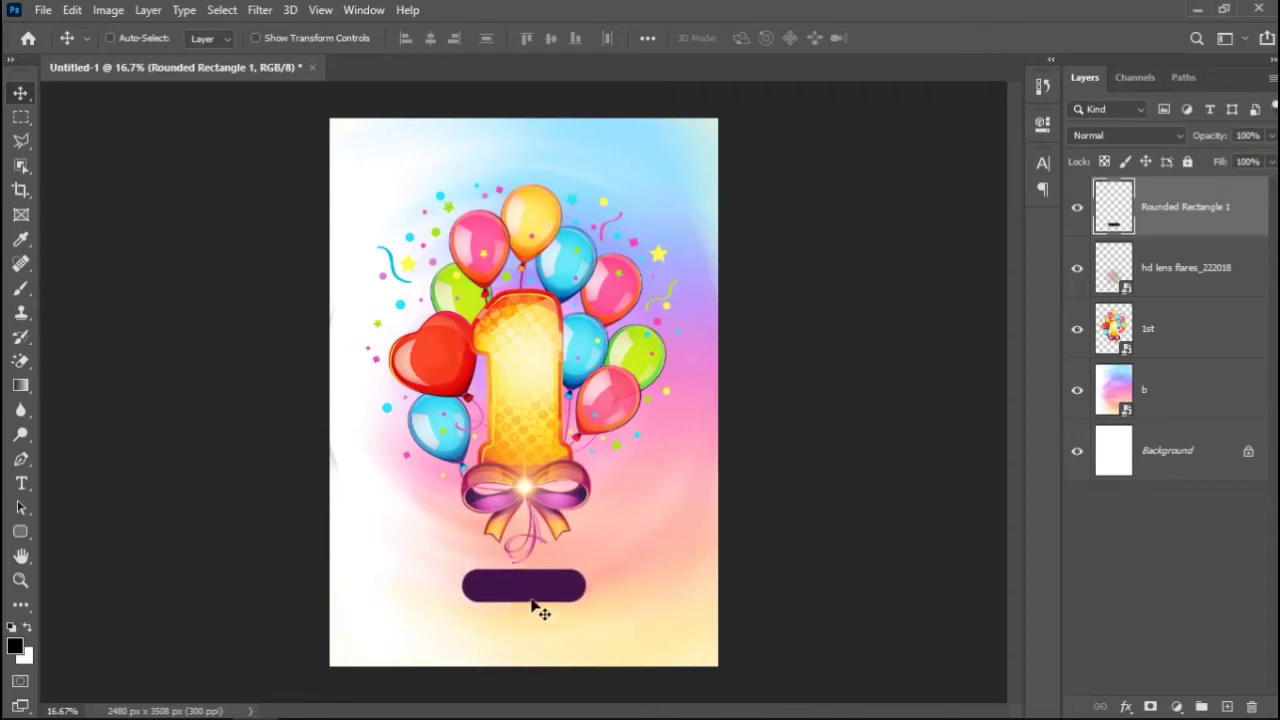
pyautogui.press('t')
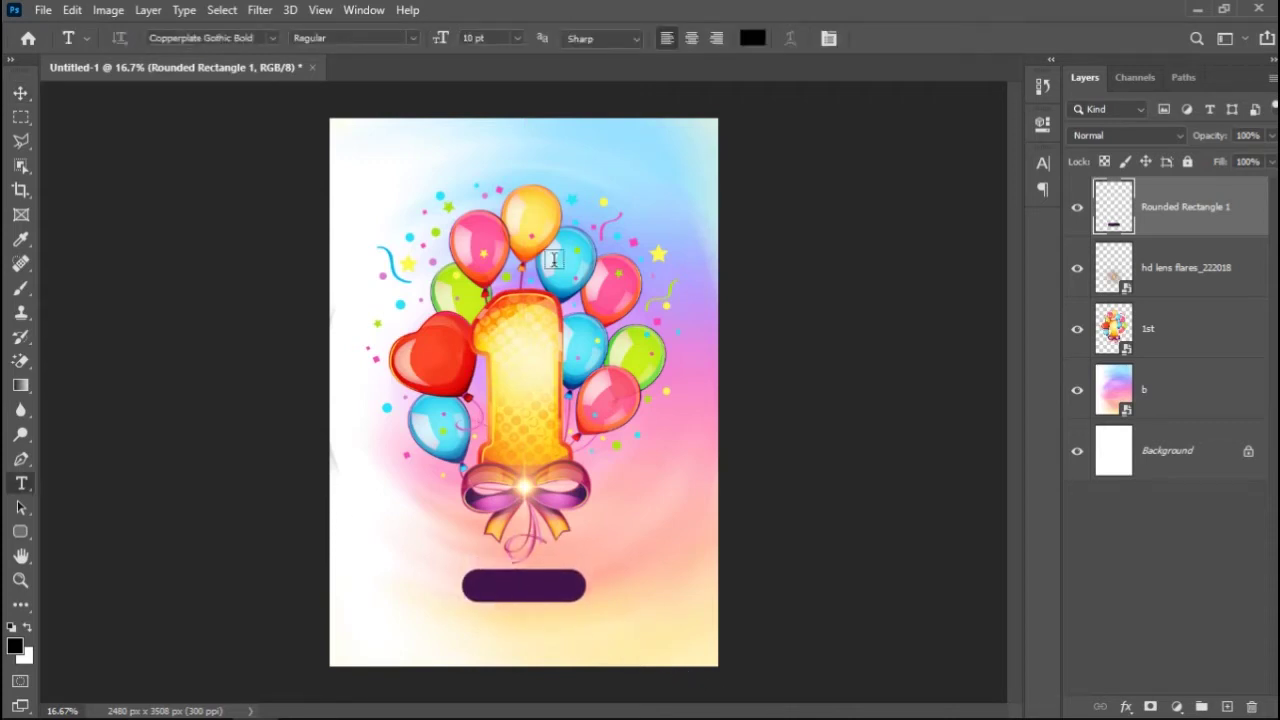
# Add ENTER NAME text inside the purple bar in white (ffffff).
pyautogui.click(749, 40)
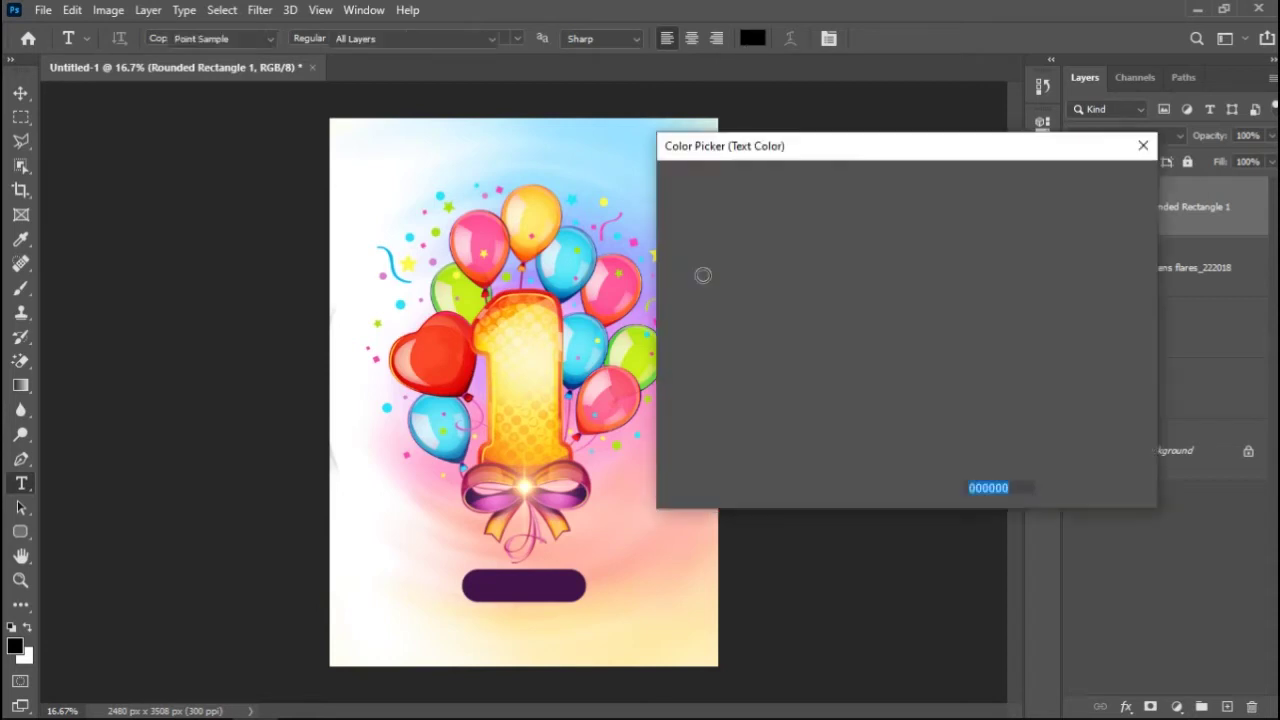
pyautogui.write('ffffff')
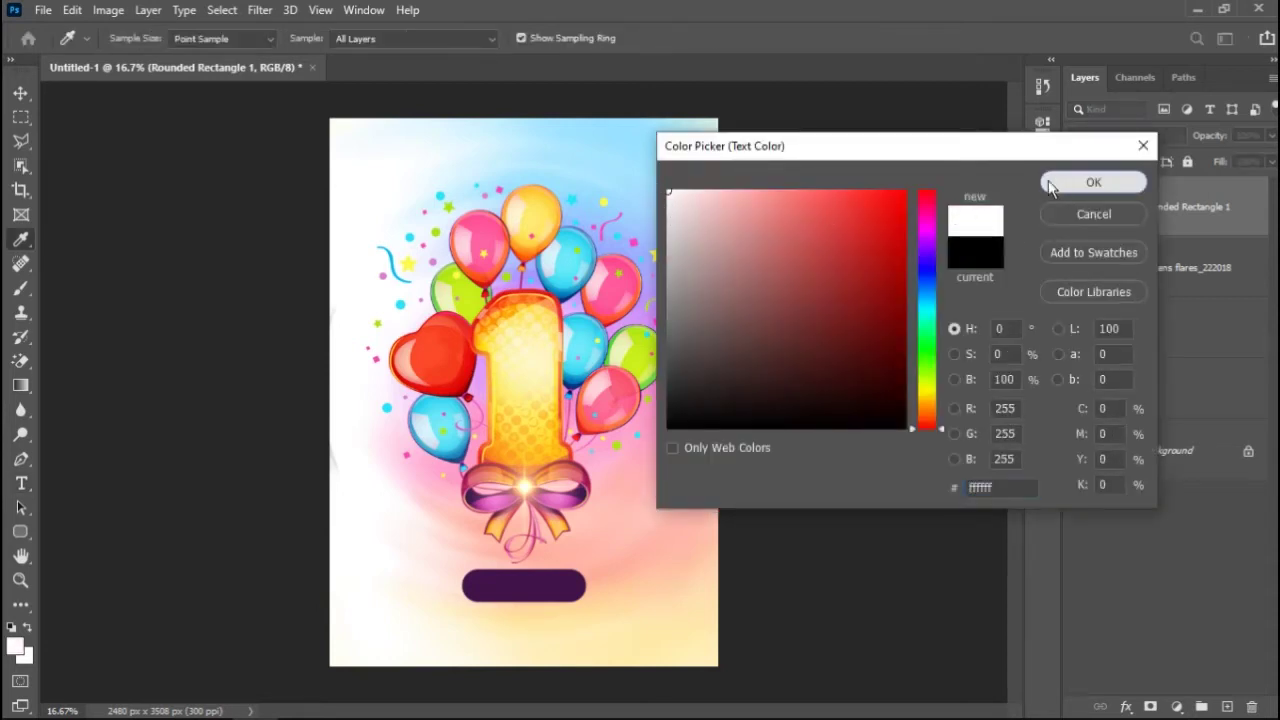
pyautogui.click(1093, 182)
pyautogui.click(481, 586)
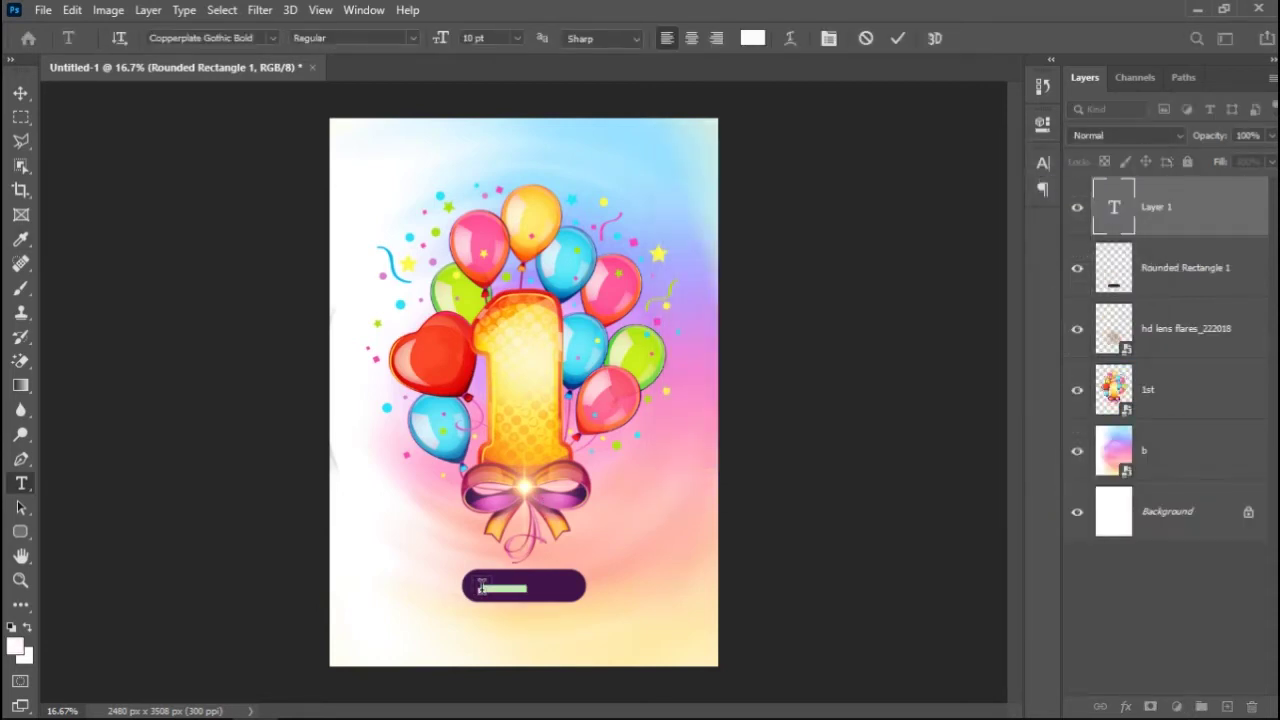
pyautogui.press('BackSpace')
pyautogui.write('ENTER NAME')
pyautogui.hotkey('ctrl', 'Return')
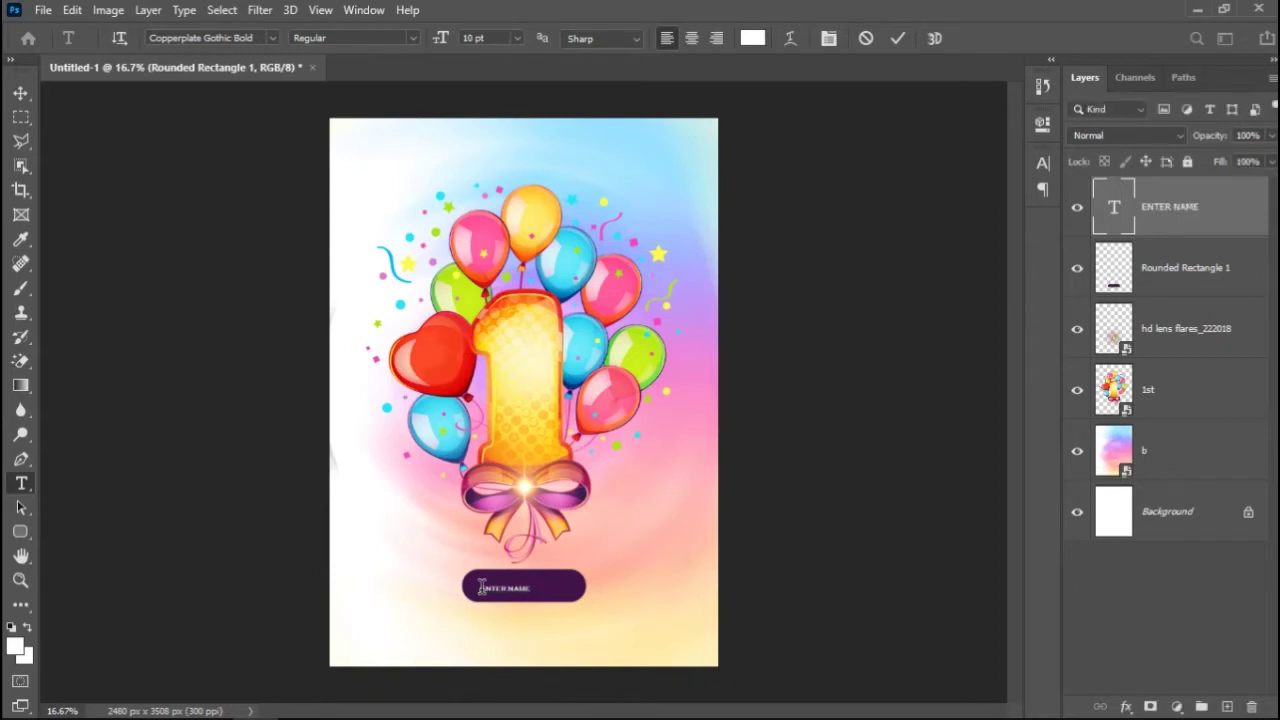
pyautogui.hotkey('ctrl', 'a')
pyautogui.hotkey('ctrl', 'd')
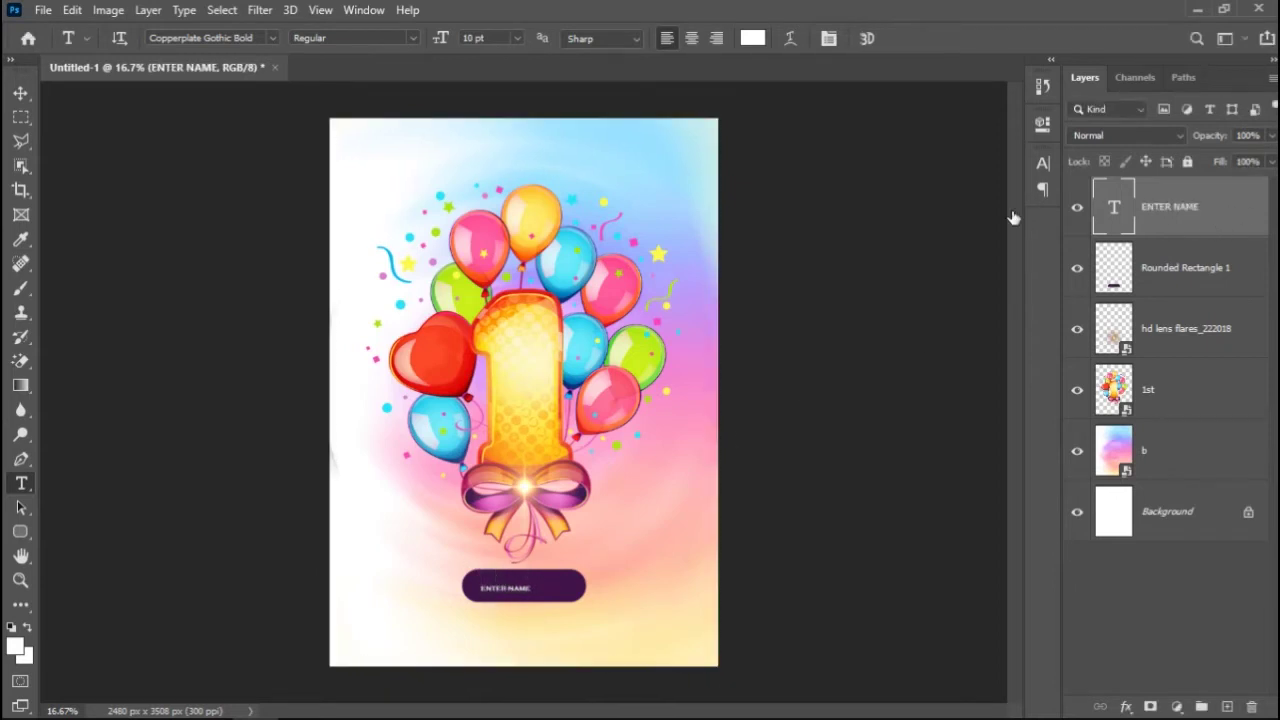
# Try 12, 30 and 24 pt sizes on the name text and shift it slightly left.
pyautogui.click(518, 38)
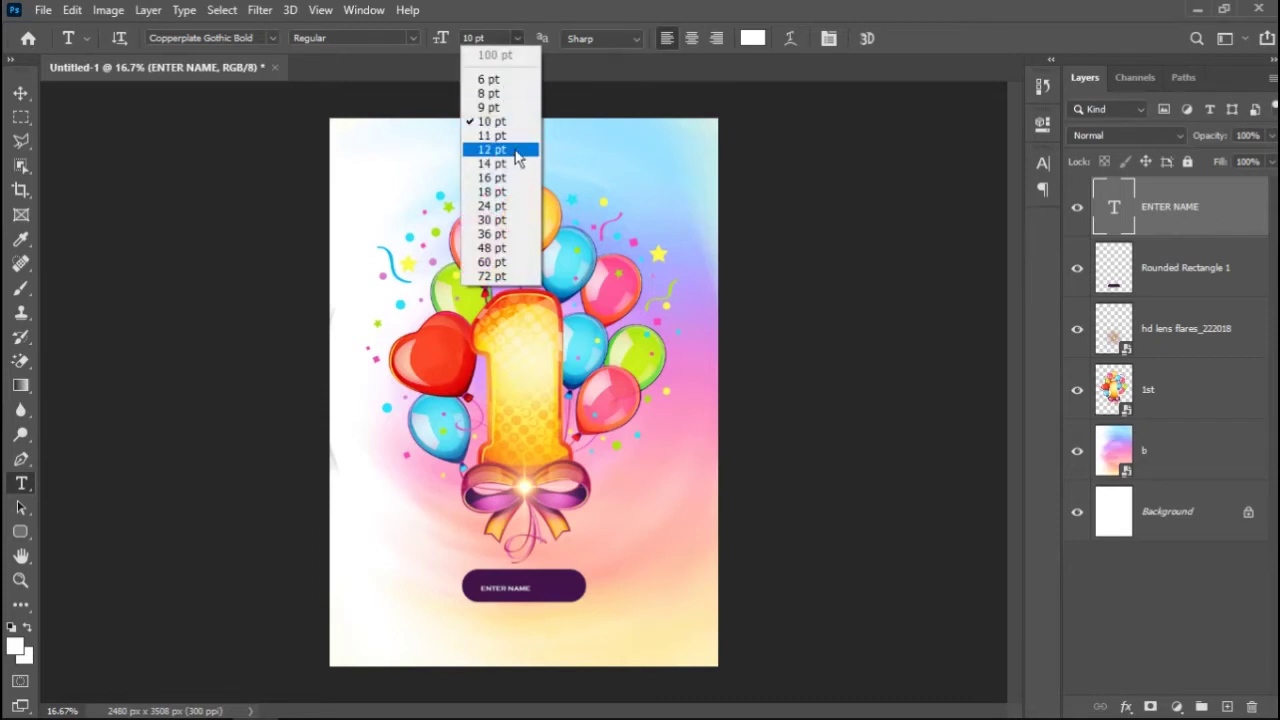
pyautogui.click(518, 150)
pyautogui.click(518, 38)
pyautogui.click(503, 219)
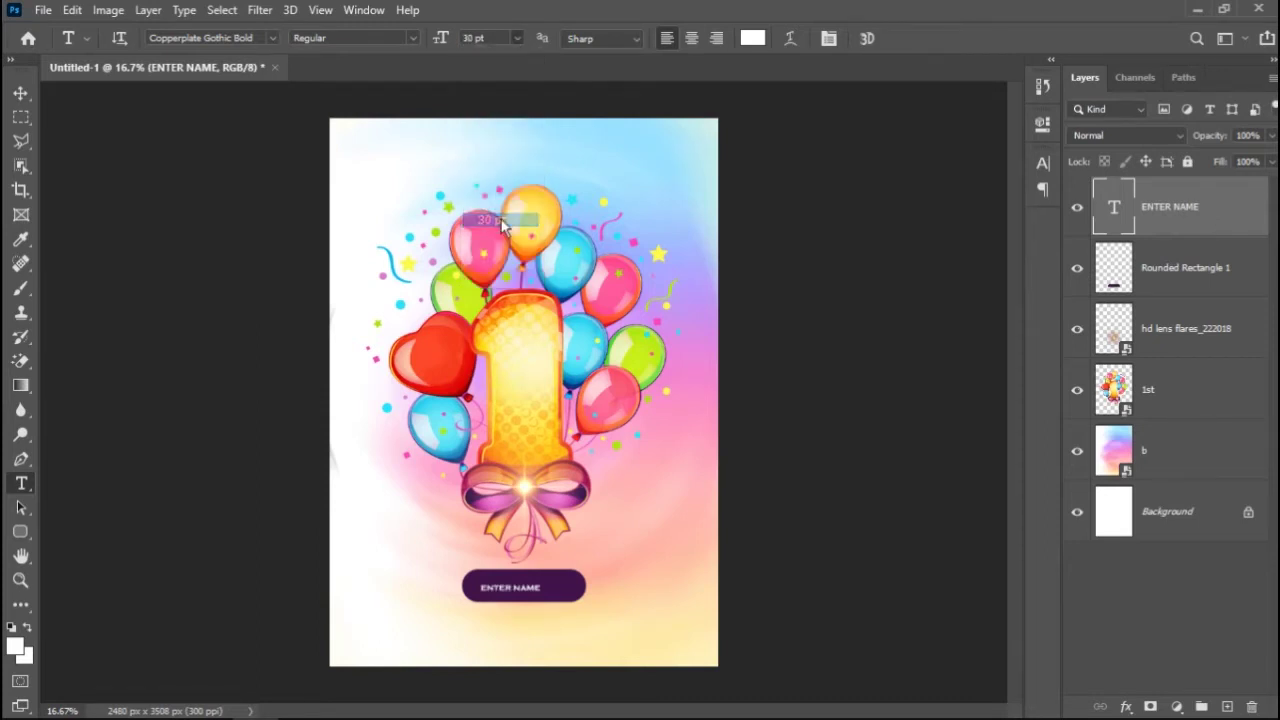
pyautogui.click(518, 38)
pyautogui.click(511, 206)
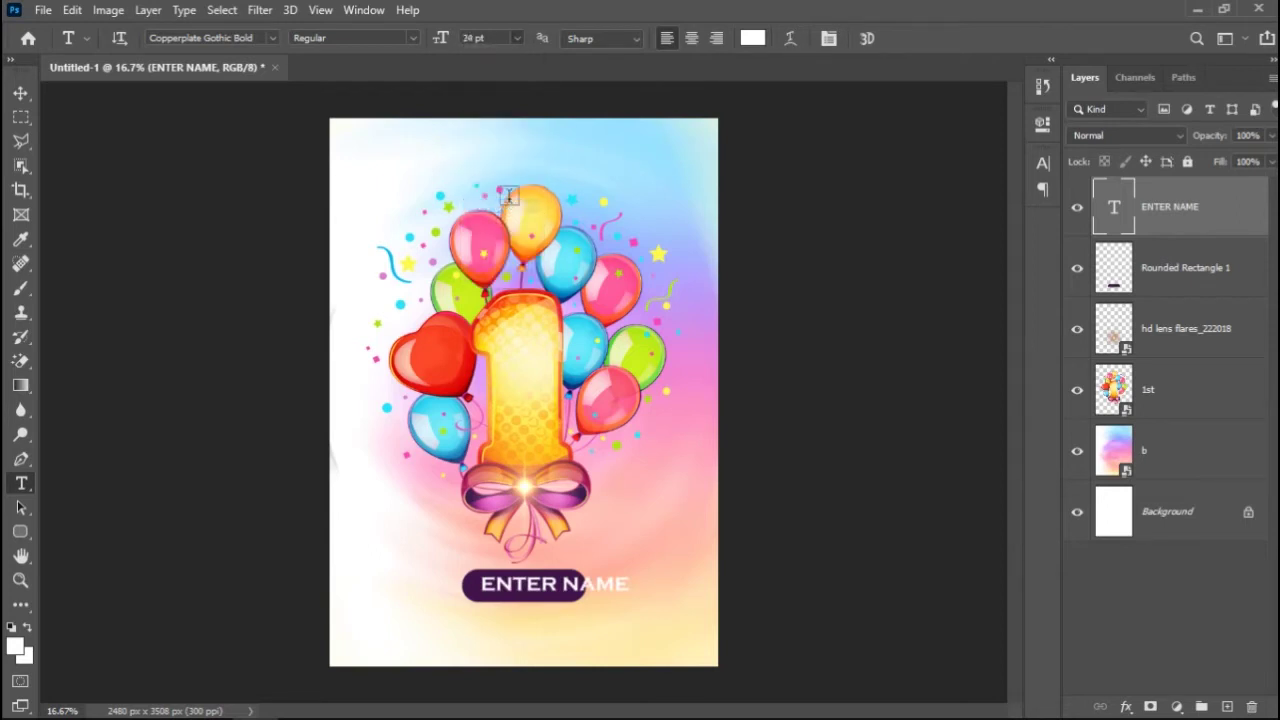
pyautogui.press('v')
pyautogui.moveTo(586, 597)
pyautogui.mouseDown()
pyautogui.moveTo(564, 597)
pyautogui.moveTo(582, 598)
pyautogui.mouseUp()
# Set the ENTER NAME text to 20 pt.
pyautogui.press('t')
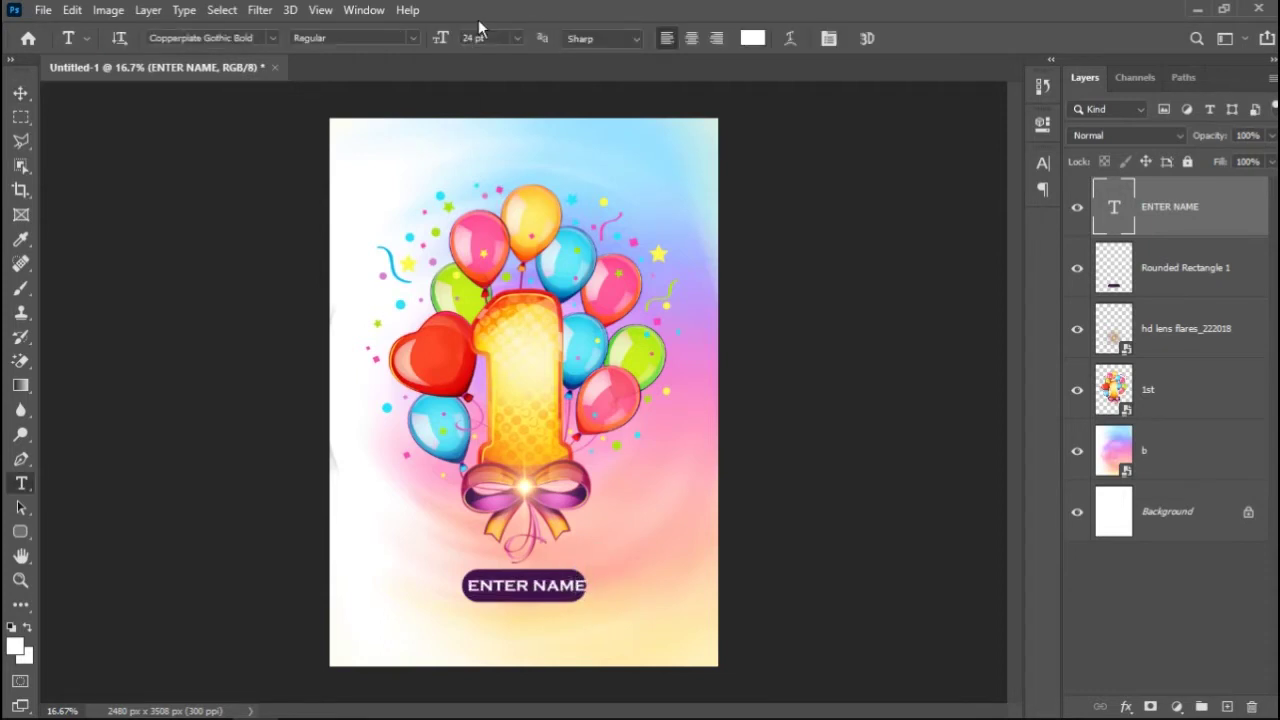
pyautogui.click(515, 38)
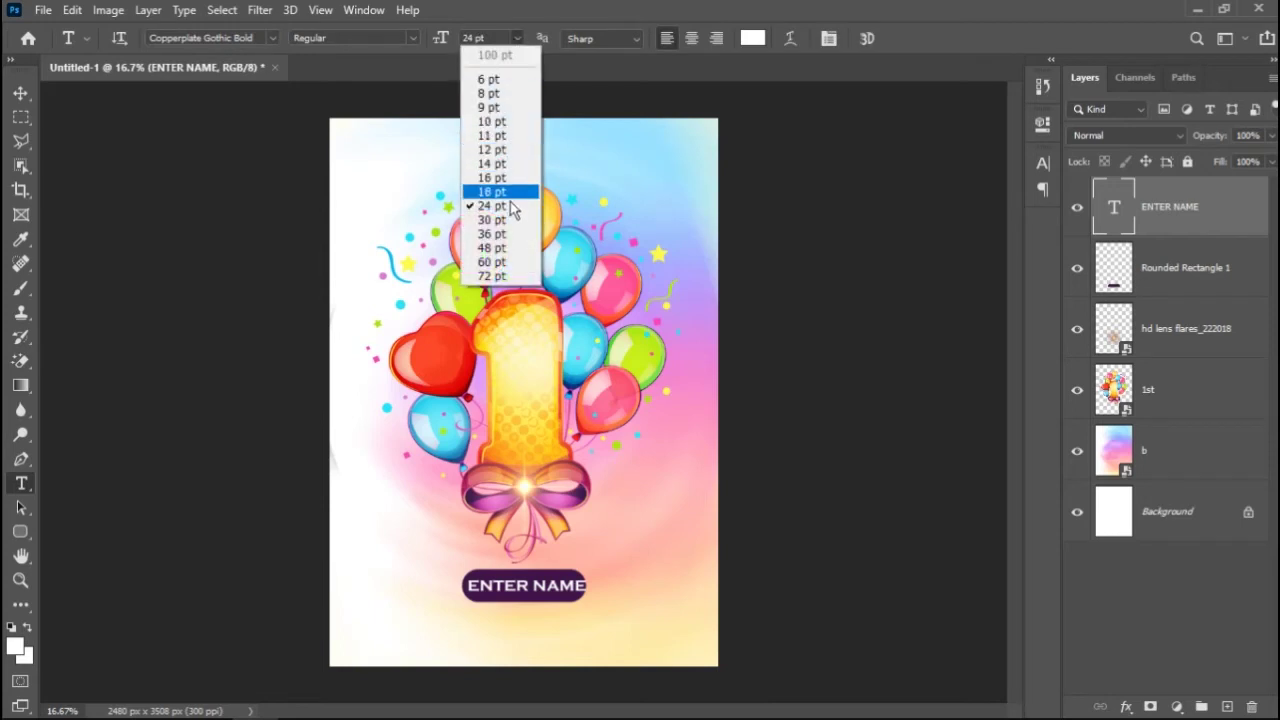
pyautogui.click(490, 37)
pyautogui.write('20')
pyautogui.press('Return')
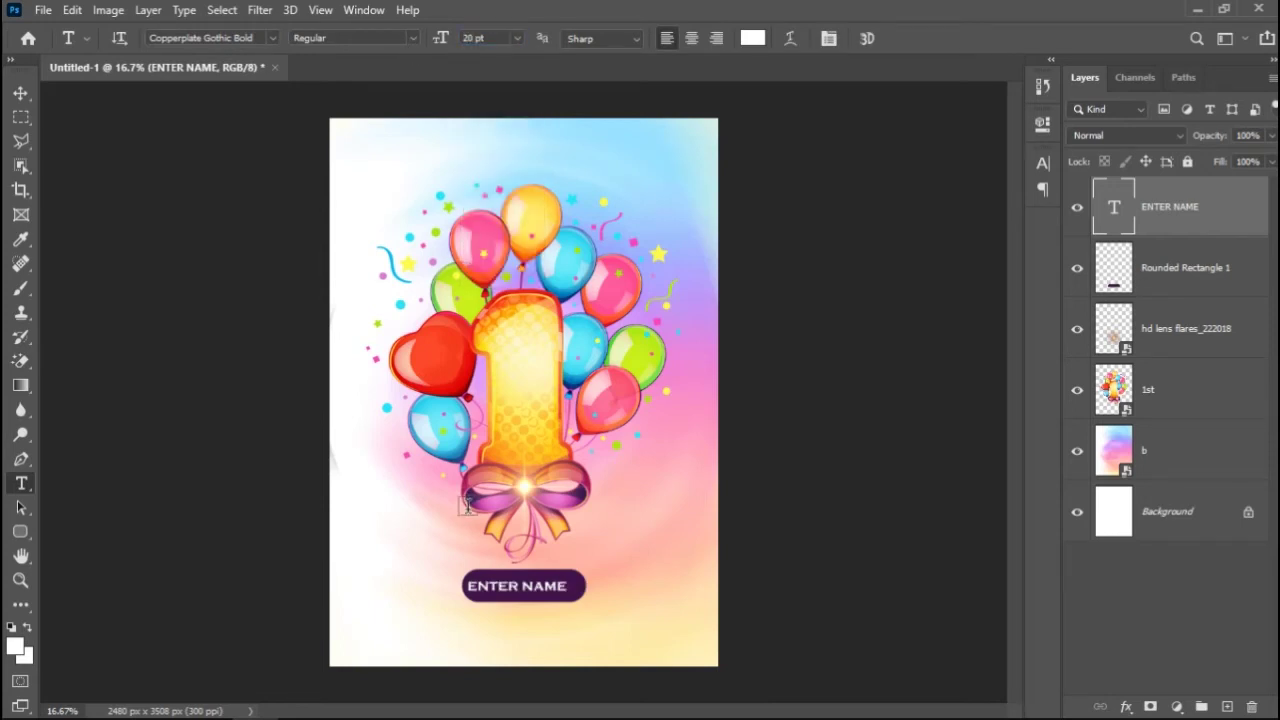
# Align the ENTER NAME text horizontally centred on the purple bar.
pyautogui.press('v')
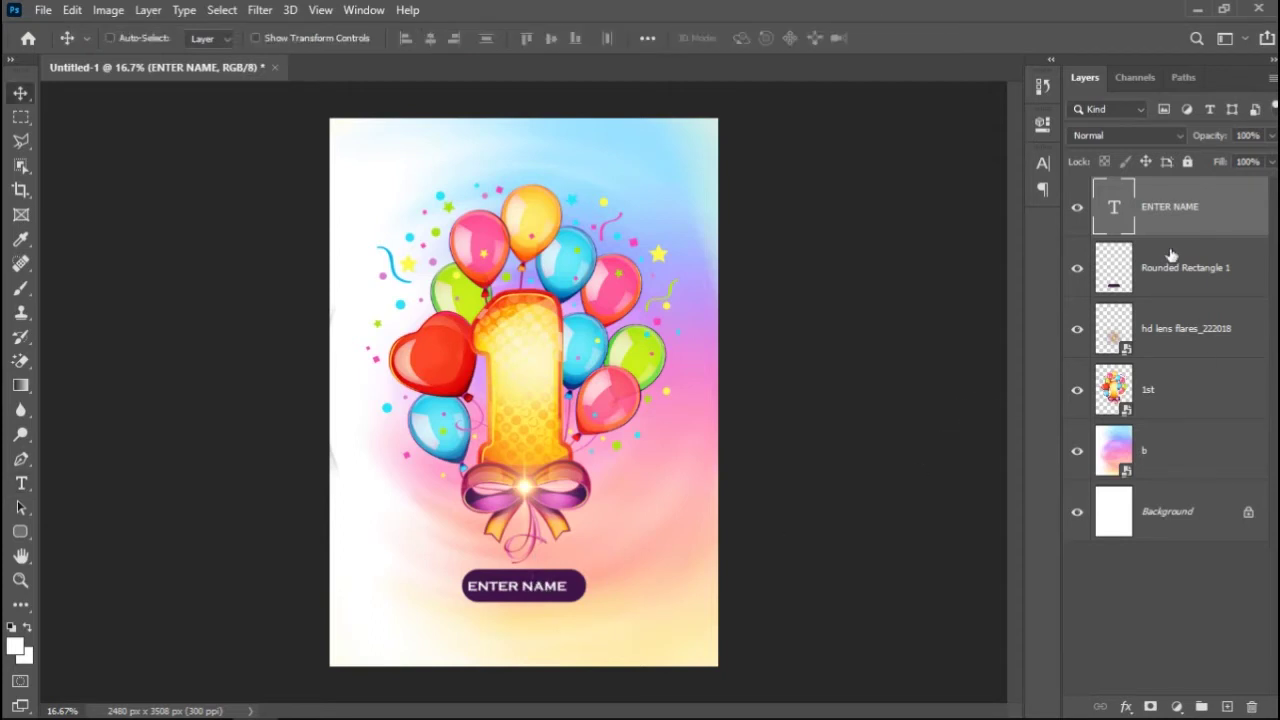
pyautogui.keyDown('shift'); pyautogui.click(1181, 271); pyautogui.keyUp('shift')
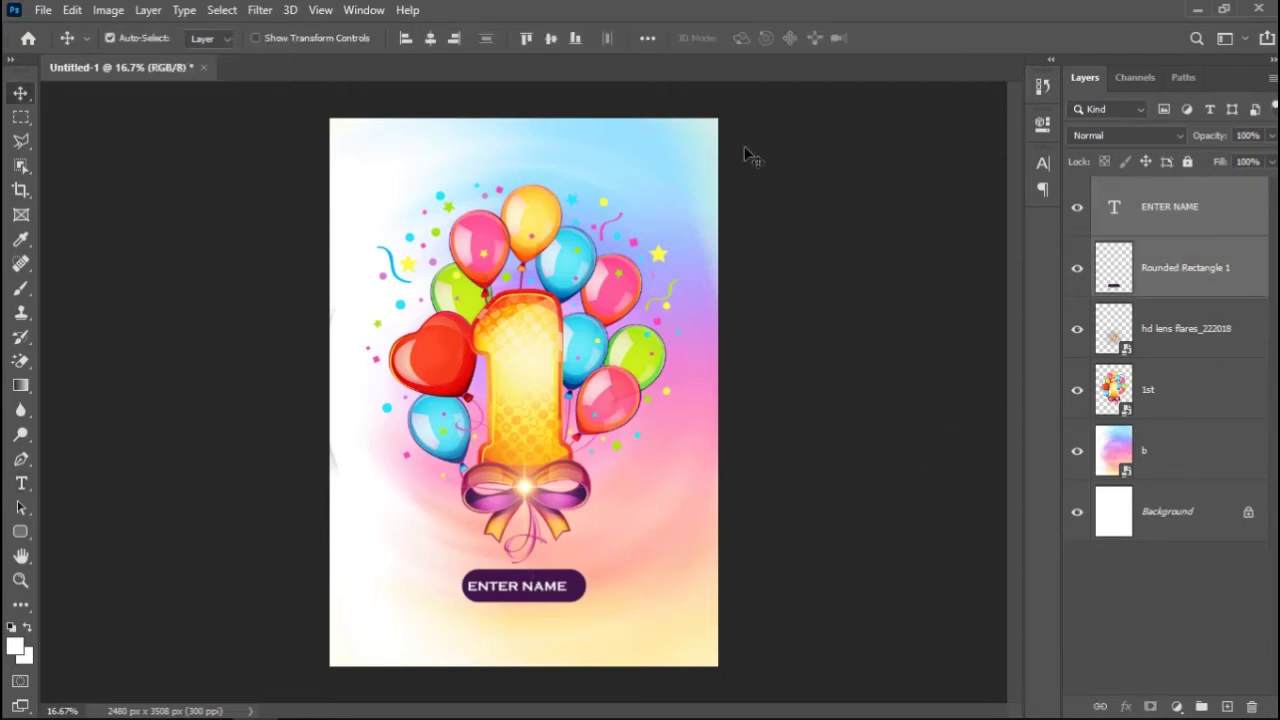
pyautogui.click(428, 39)
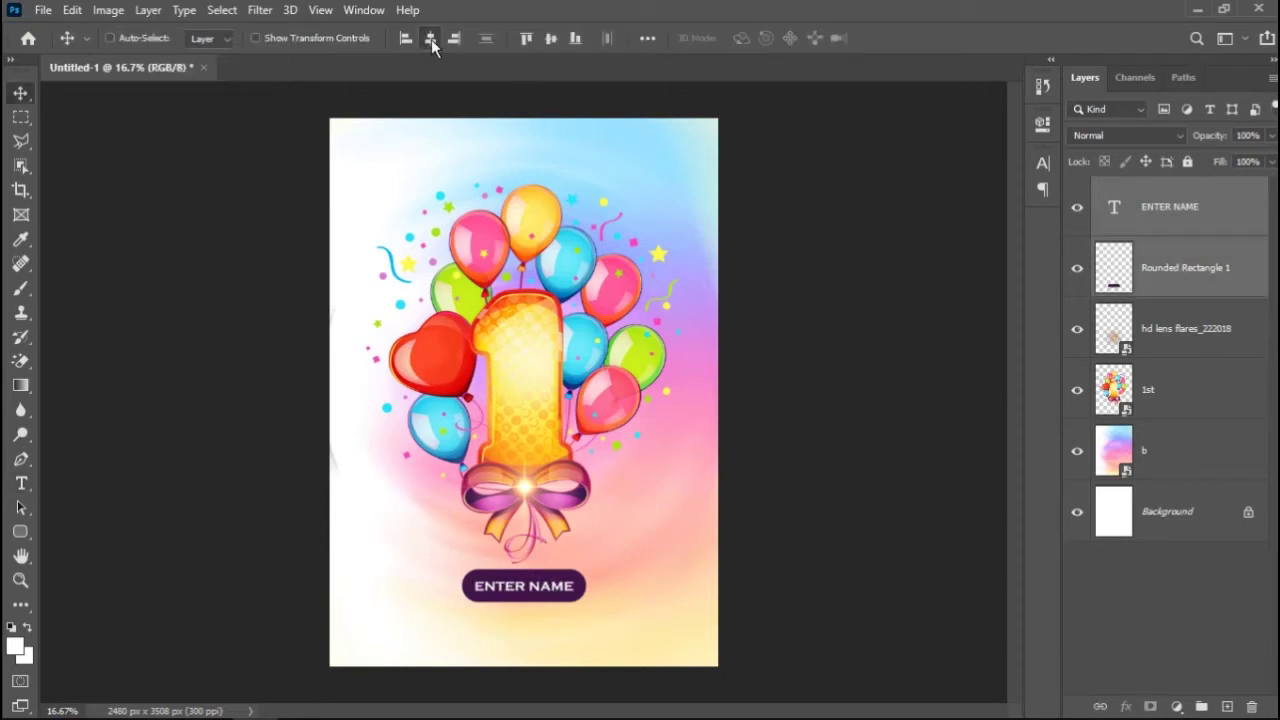
pyautogui.click(1229, 215)
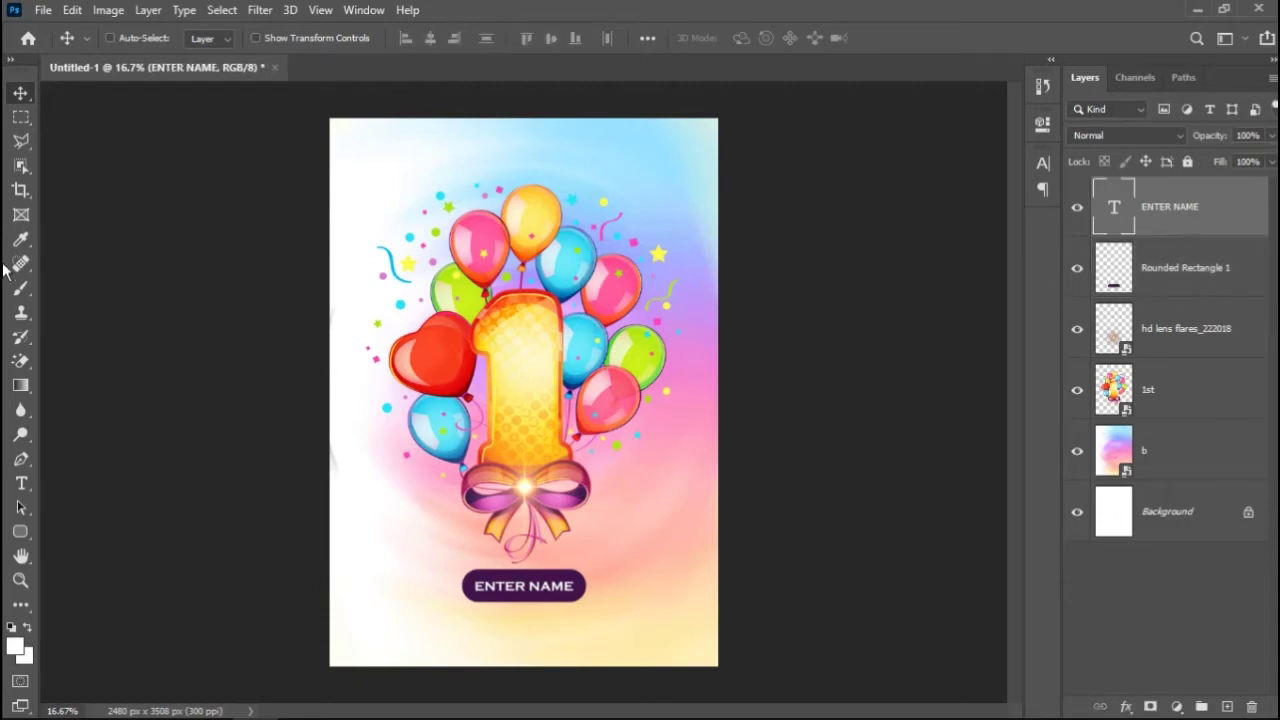
pyautogui.click(20, 485)
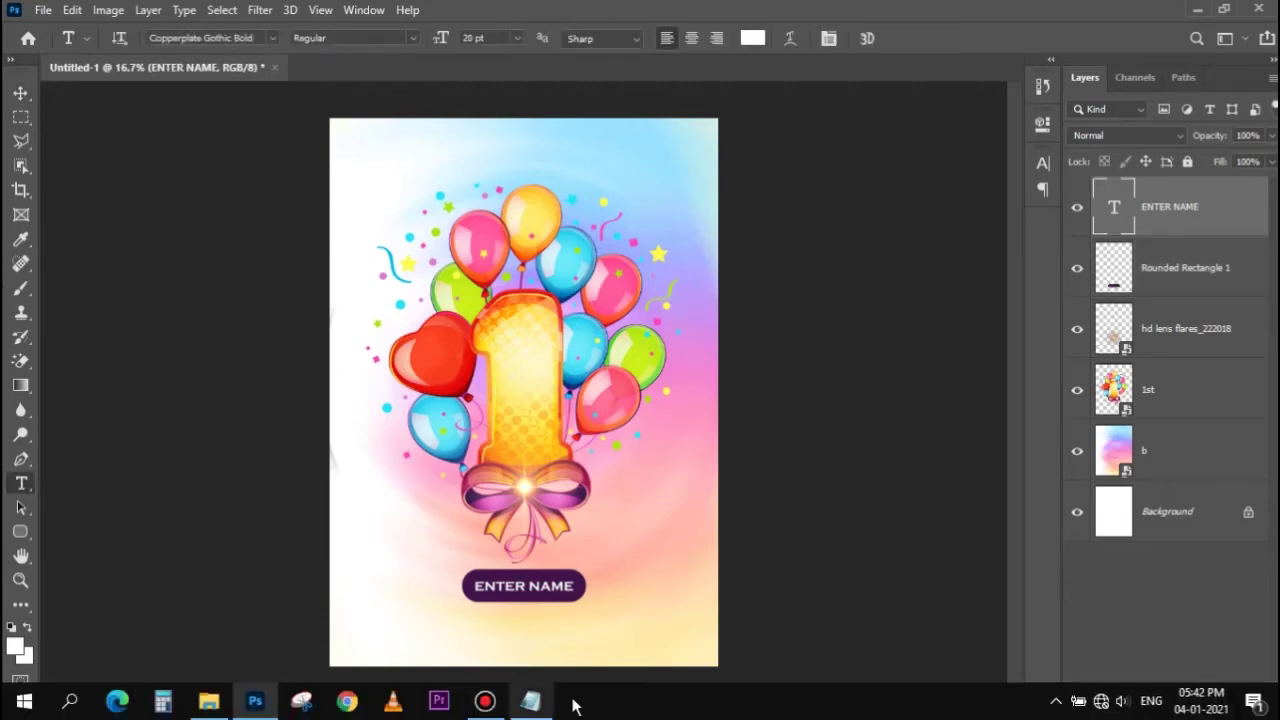
# Copy the whole birthday wishes paragraph from the Notepad file.
pyautogui.click(530, 700)
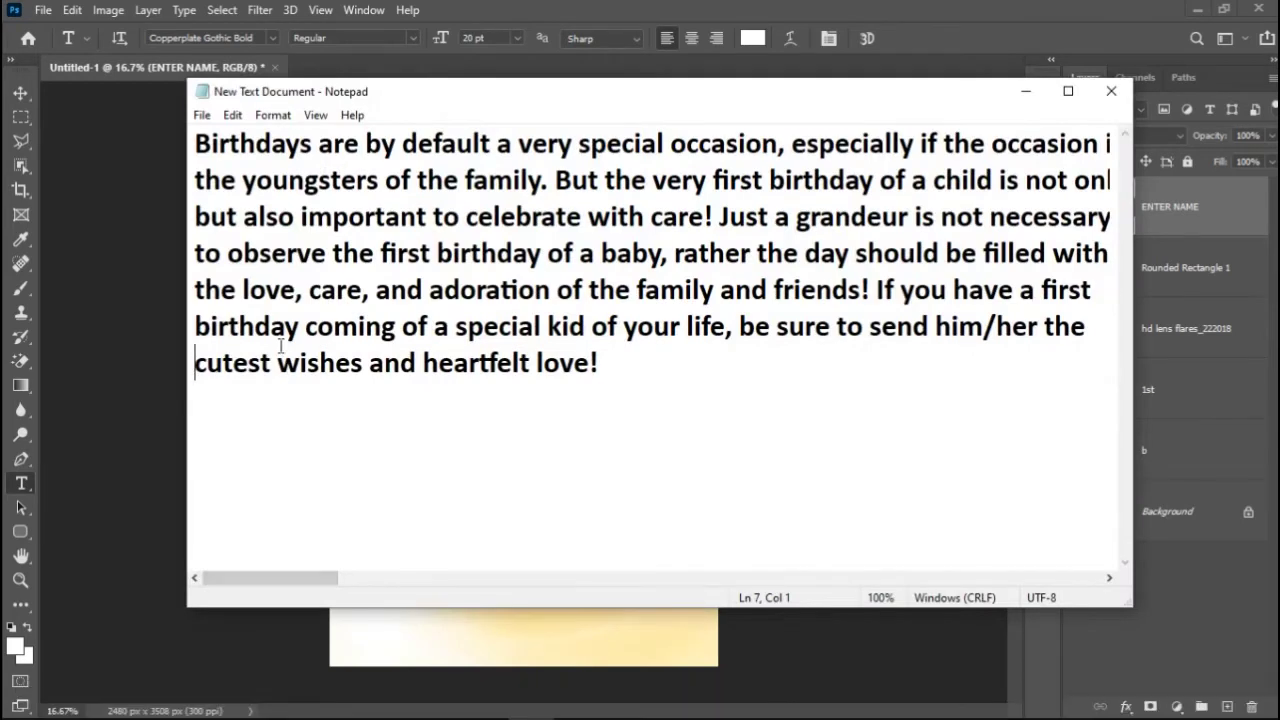
pyautogui.hotkey('ctrl', 'a')
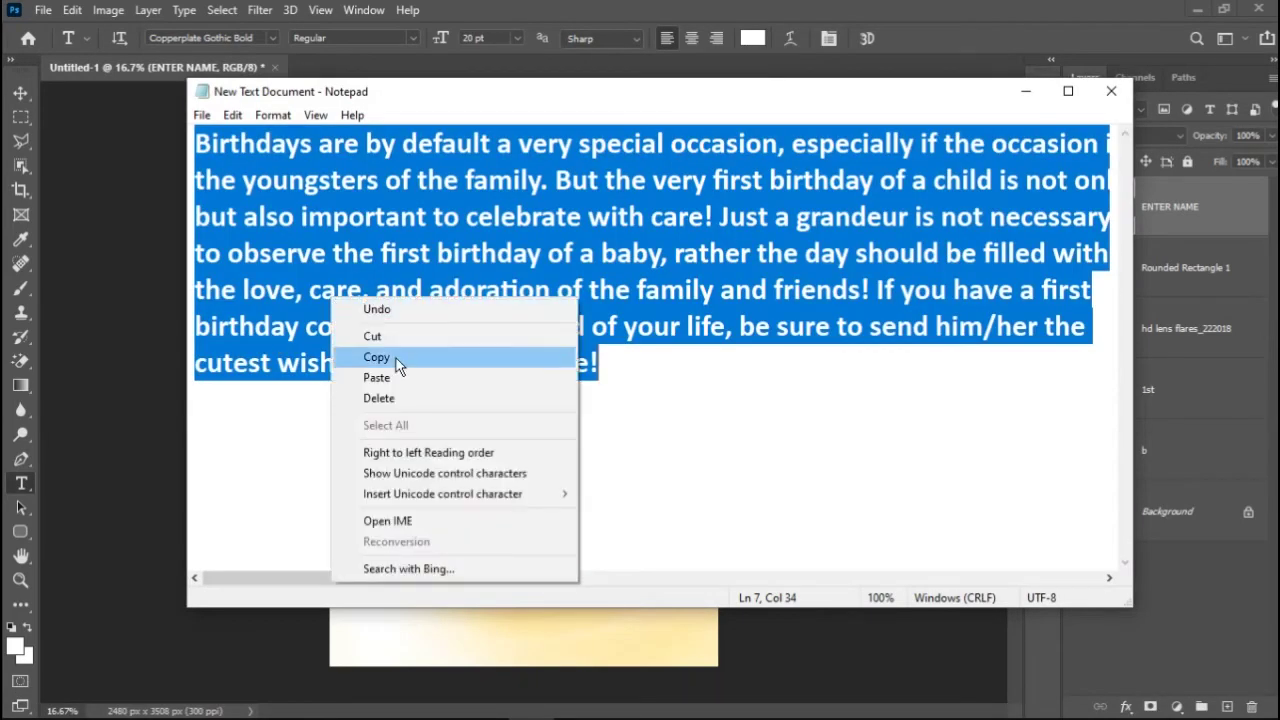
pyautogui.click(396, 358)
pyautogui.click(1025, 91)
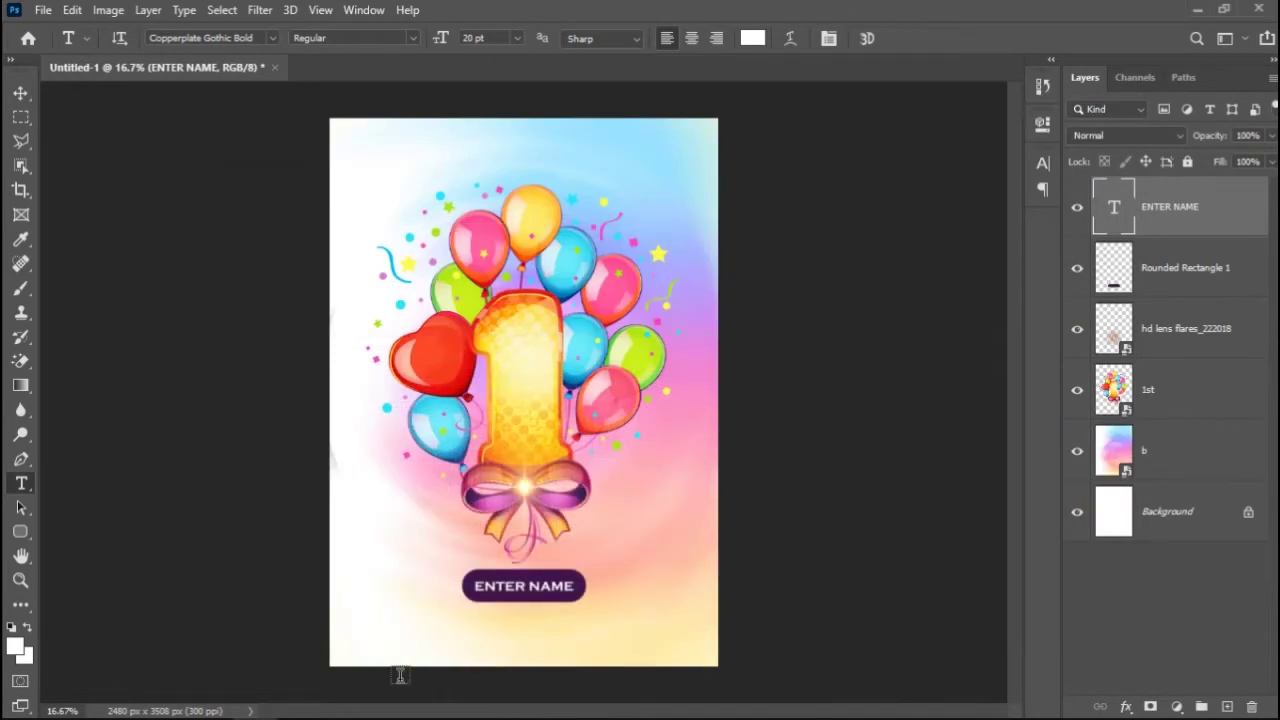
# Paste the wishes paragraph as black text near the poster's bottom-left and commit it.
pyautogui.click(373, 638)
pyautogui.hotkey('ctrl', 'v')
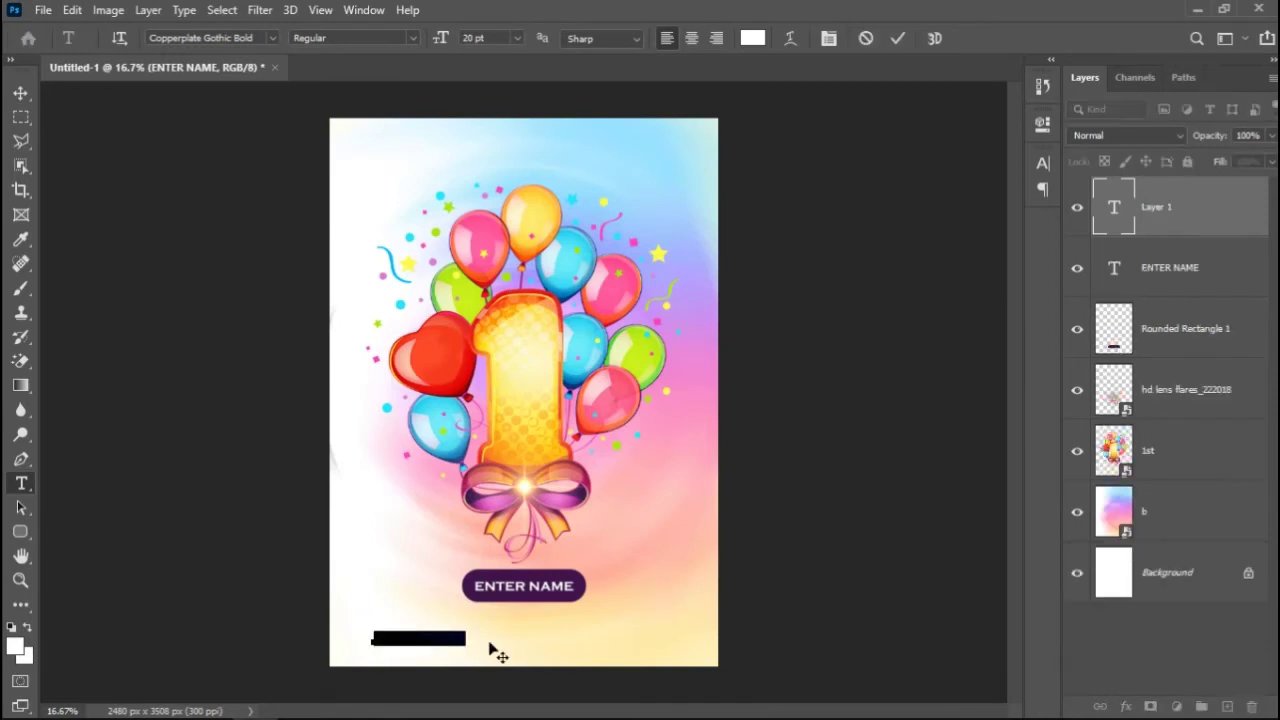
pyautogui.hotkey('ctrl', 'z')
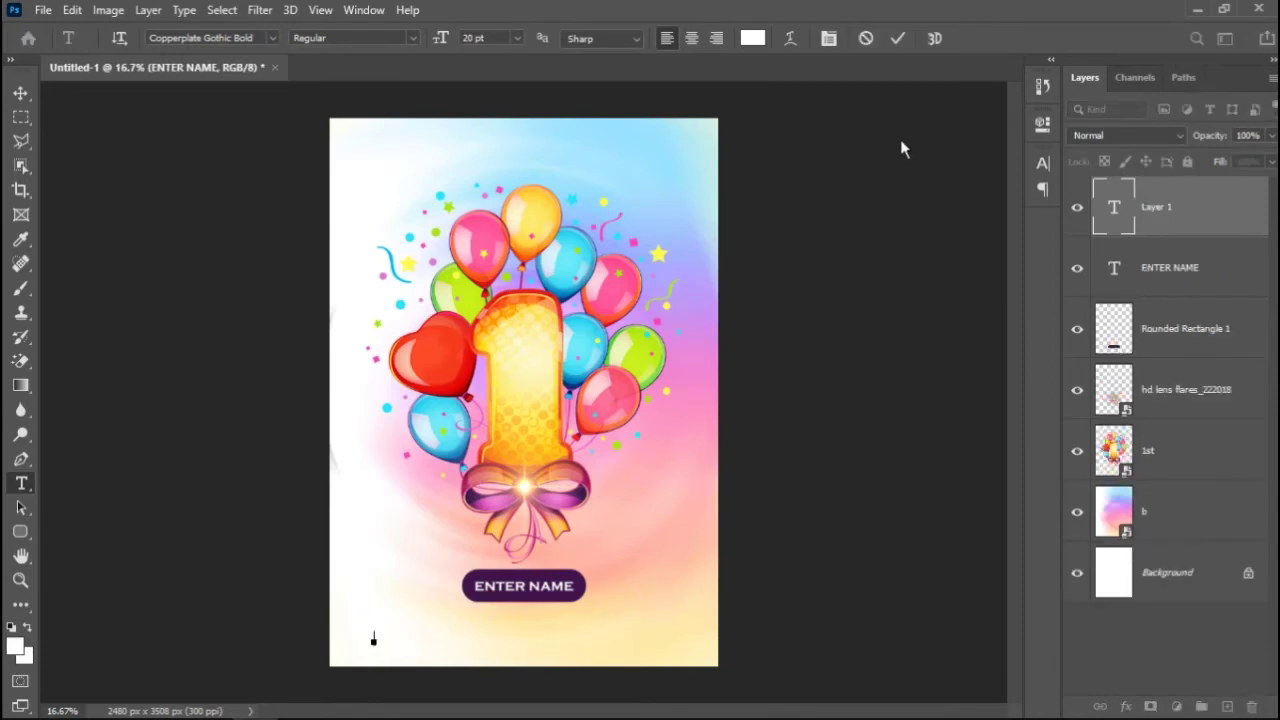
pyautogui.click(752, 38)
pyautogui.moveTo(720, 300); pyautogui.dragTo(655, 435)
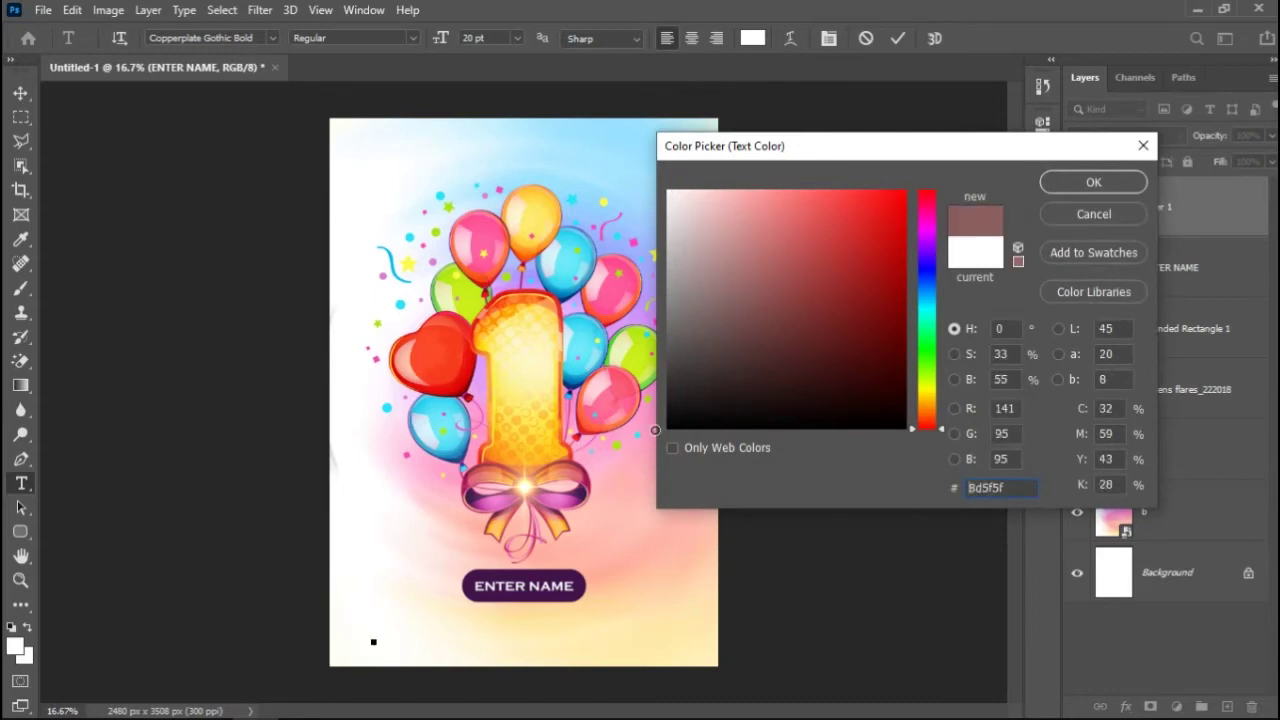
pyautogui.click(1047, 186)
pyautogui.hotkey('ctrl', 'v')
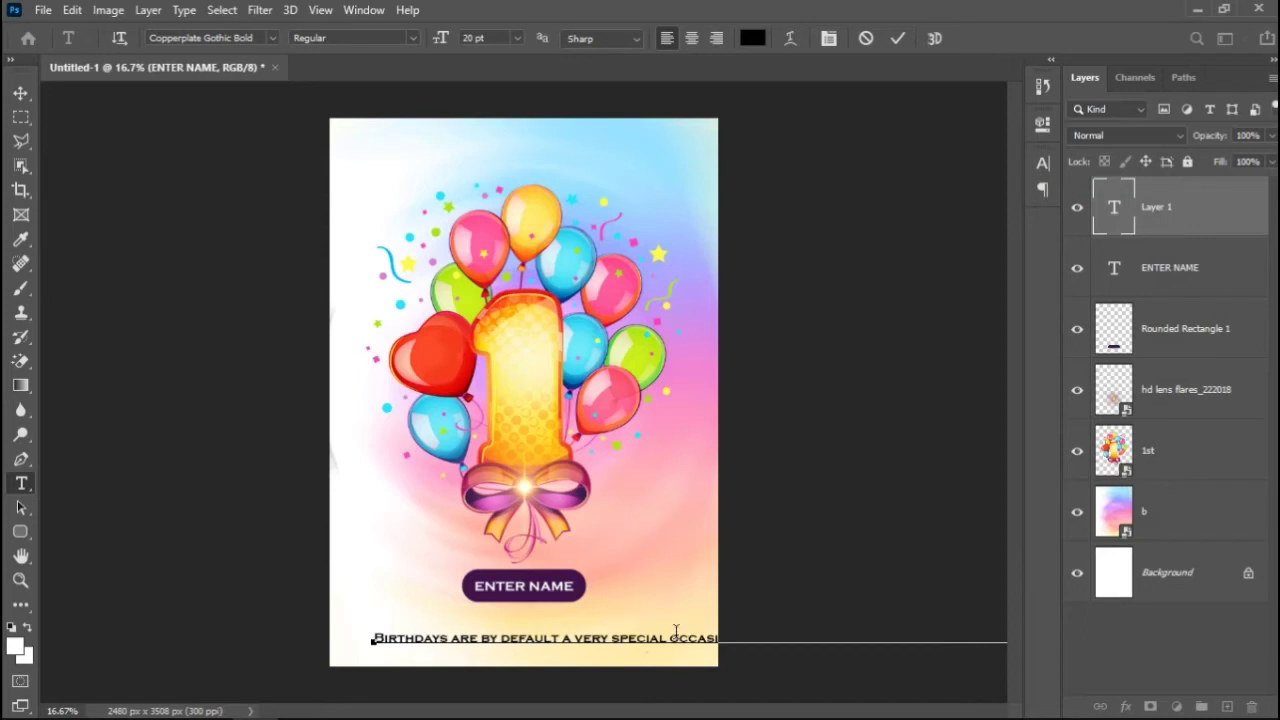
pyautogui.hotkey('ctrl', 'Return')
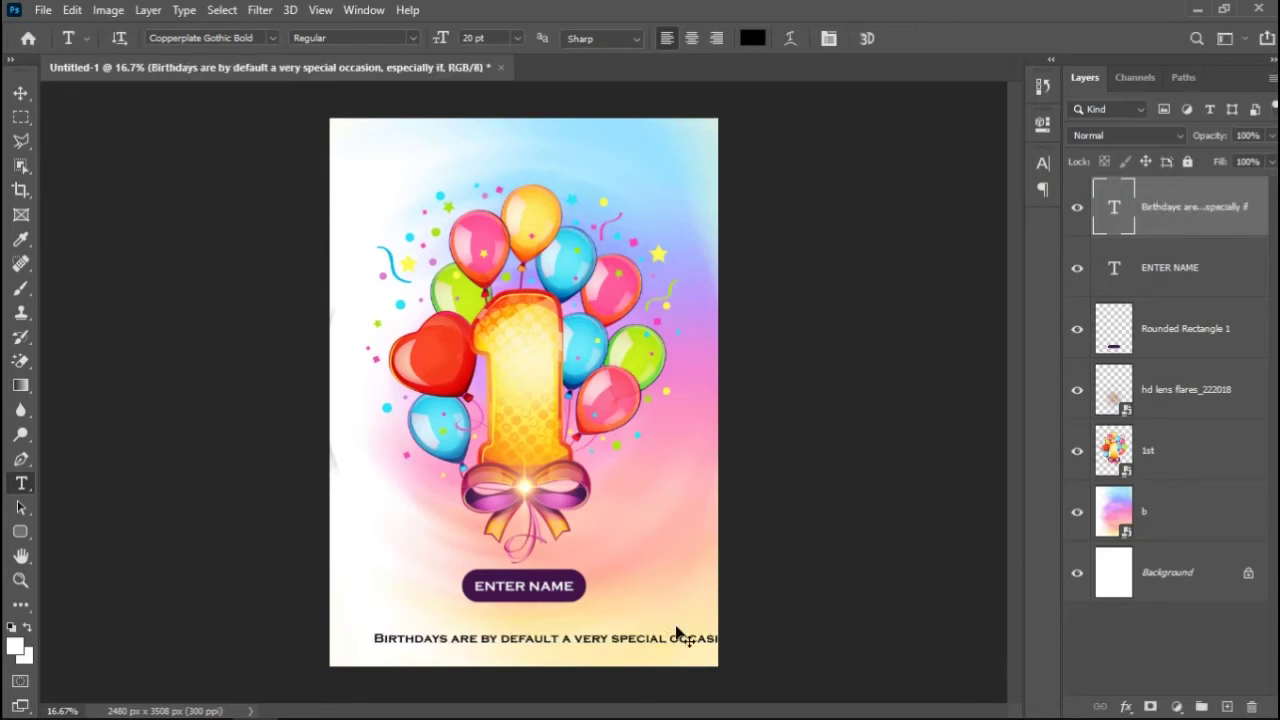
pyautogui.hotkey('ctrl', '-')
# Reposition the wishes paragraph and set its leading to Auto.
pyautogui.press('v')
pyautogui.moveTo(469, 581); pyautogui.dragTo(519, 490)
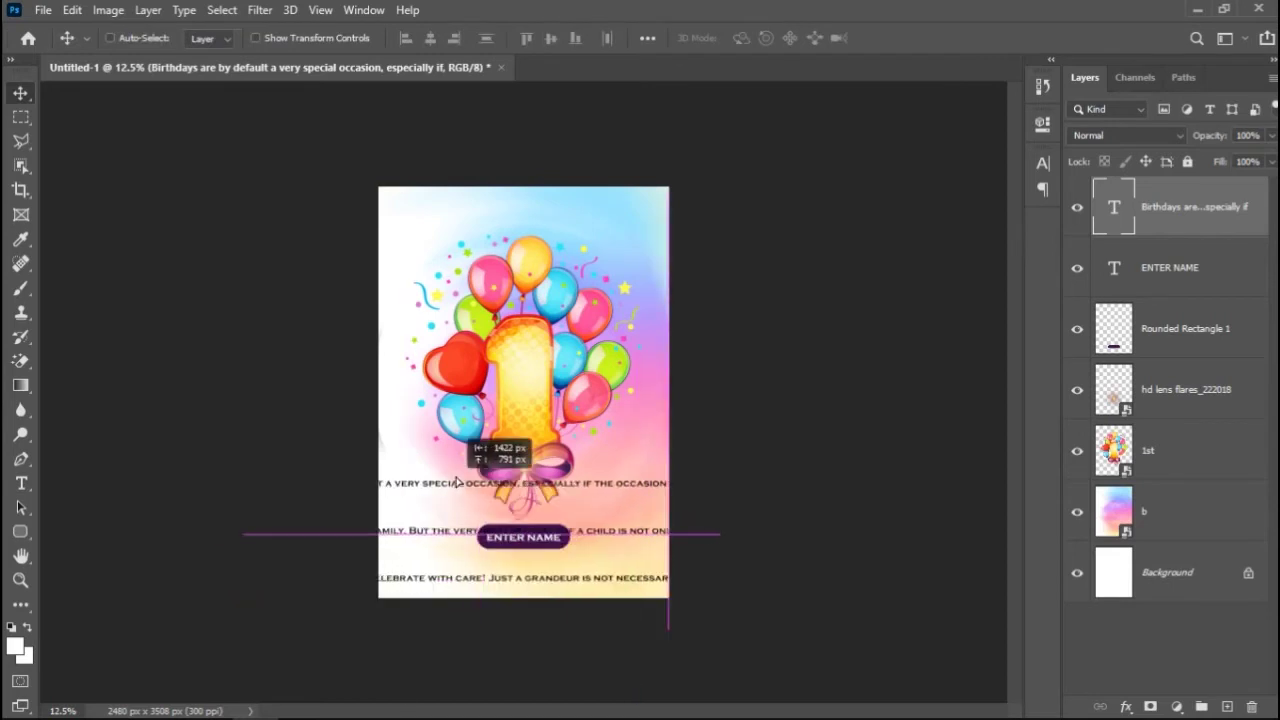
pyautogui.moveTo(519, 490); pyautogui.dragTo(503, 494)
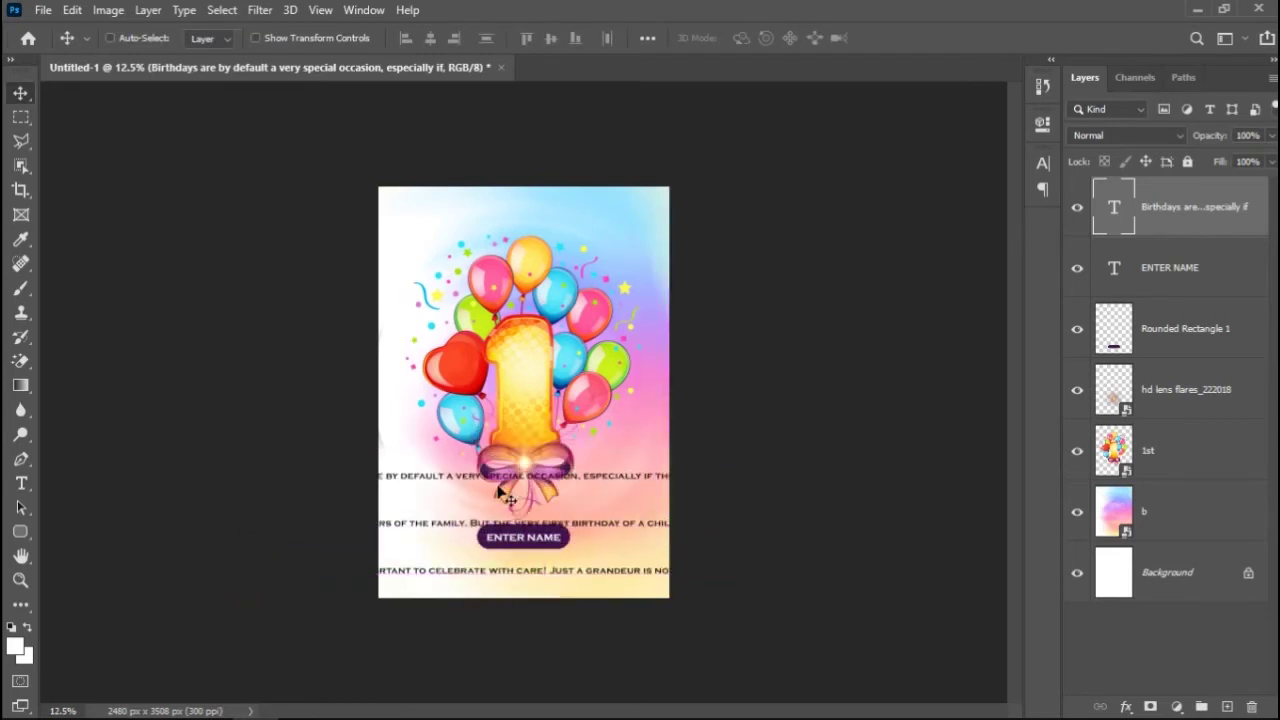
pyautogui.scroll(3, 503, 494)
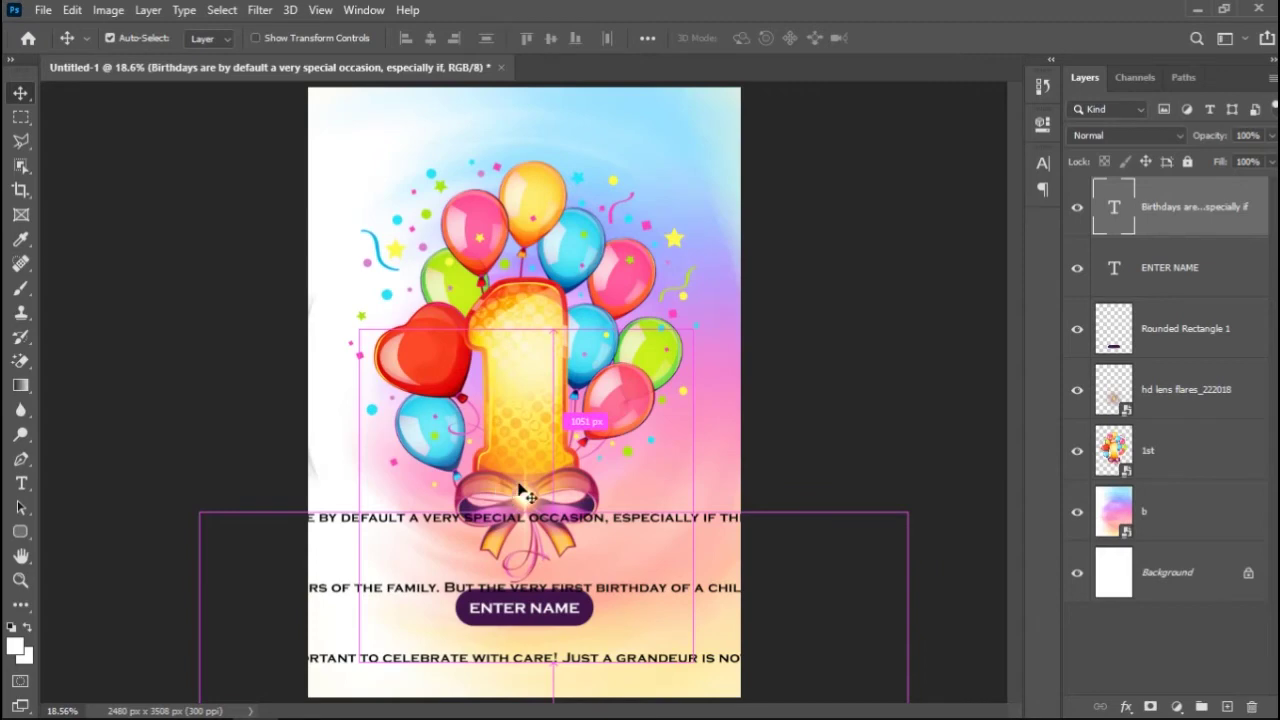
pyautogui.click(1040, 163)
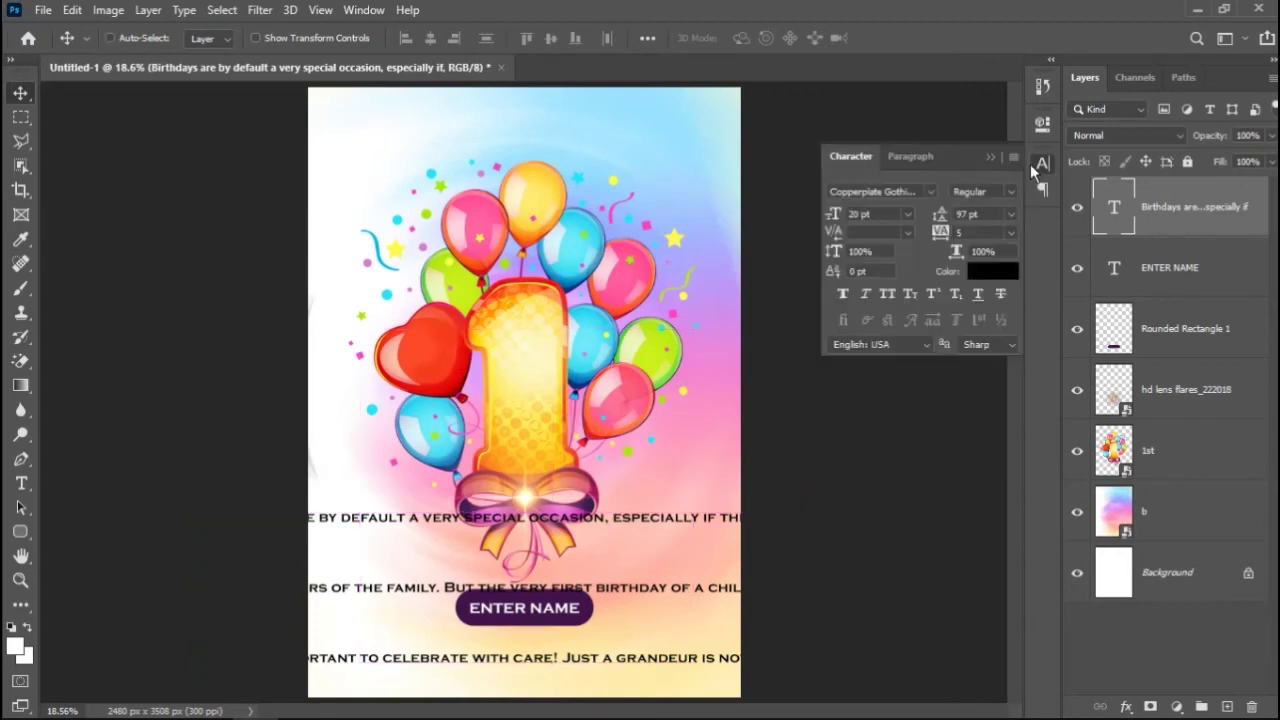
pyautogui.click(1011, 214)
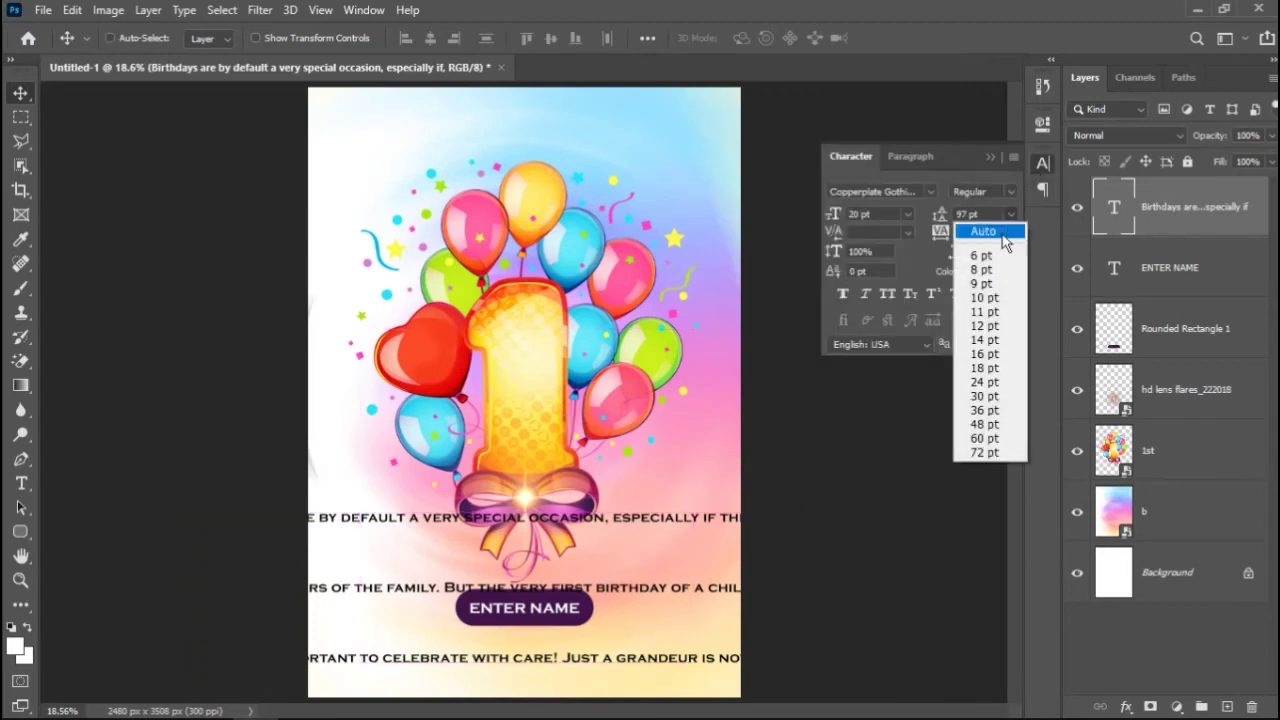
pyautogui.click(1000, 233)
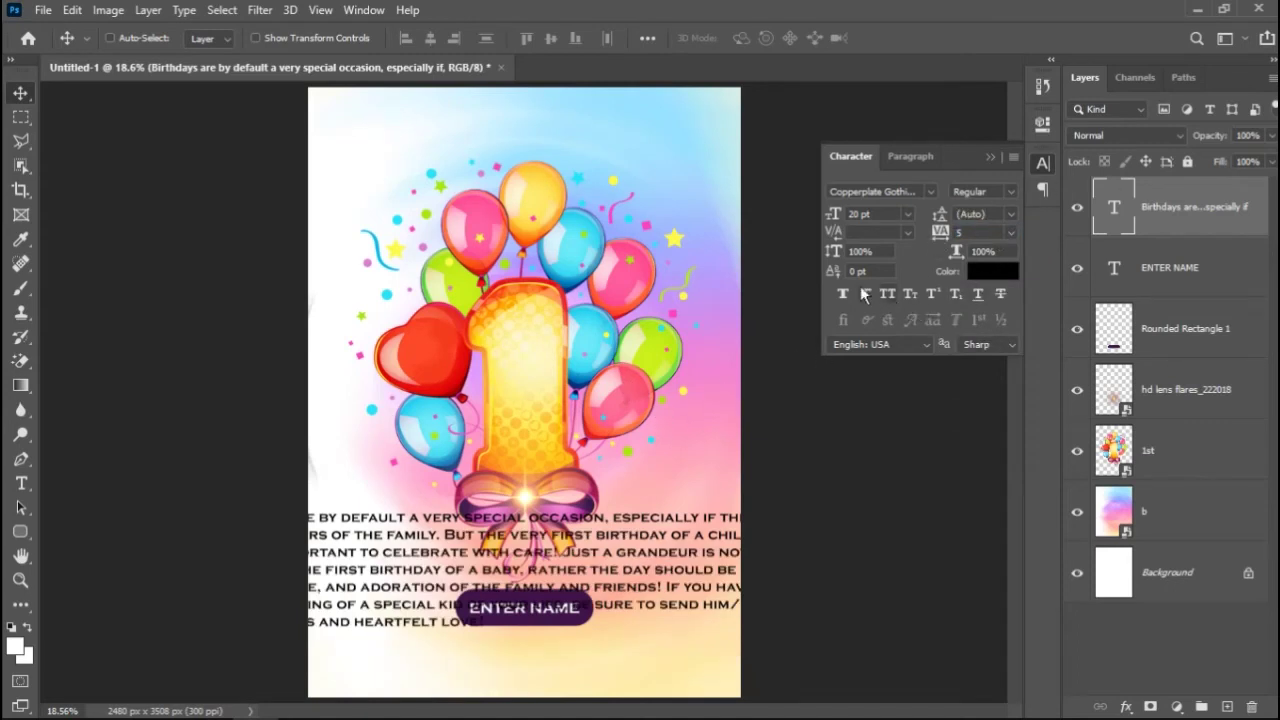
# Centre-align the wishes paragraph and reduce its font size to 8 pt.
pyautogui.click(928, 157)
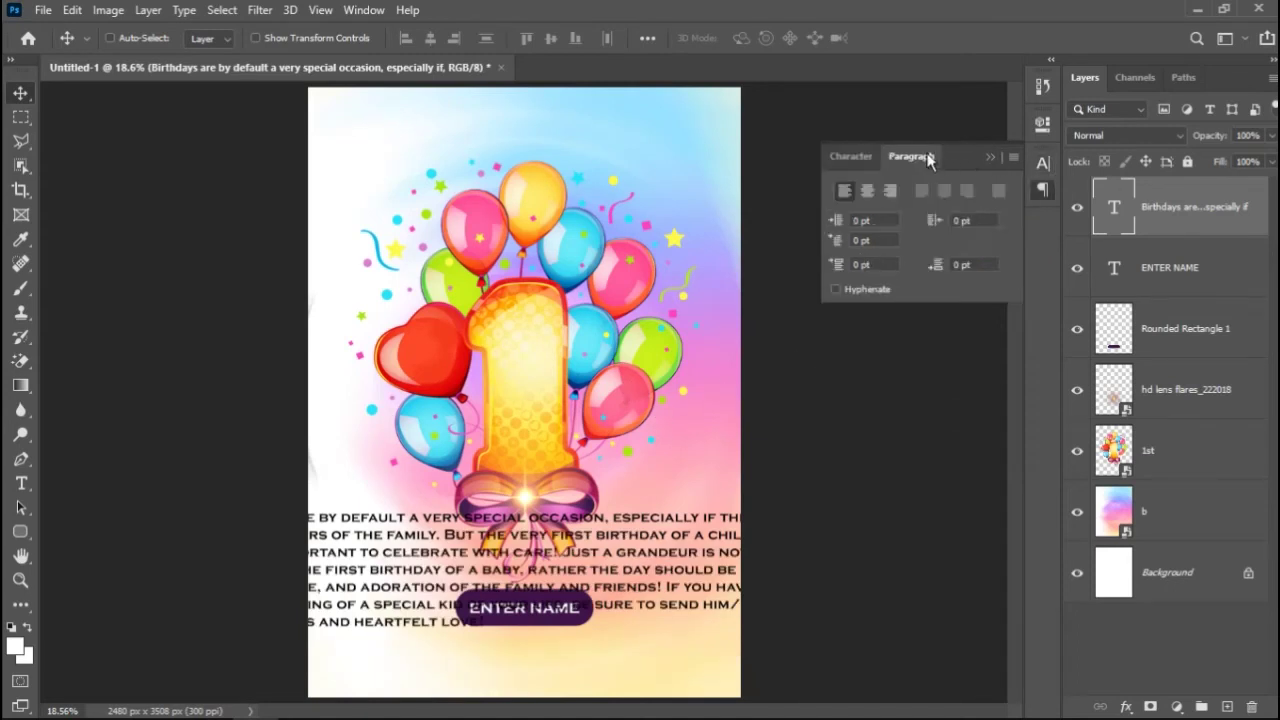
pyautogui.click(870, 192)
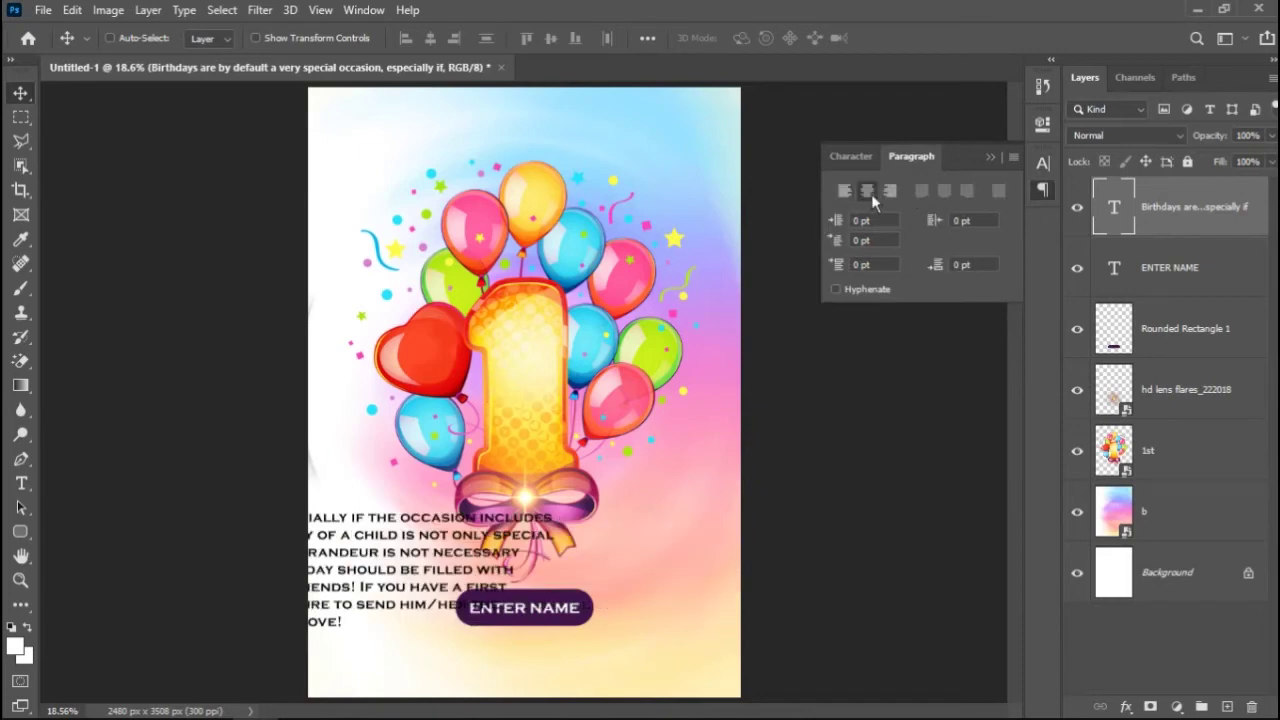
pyautogui.click(900, 160)
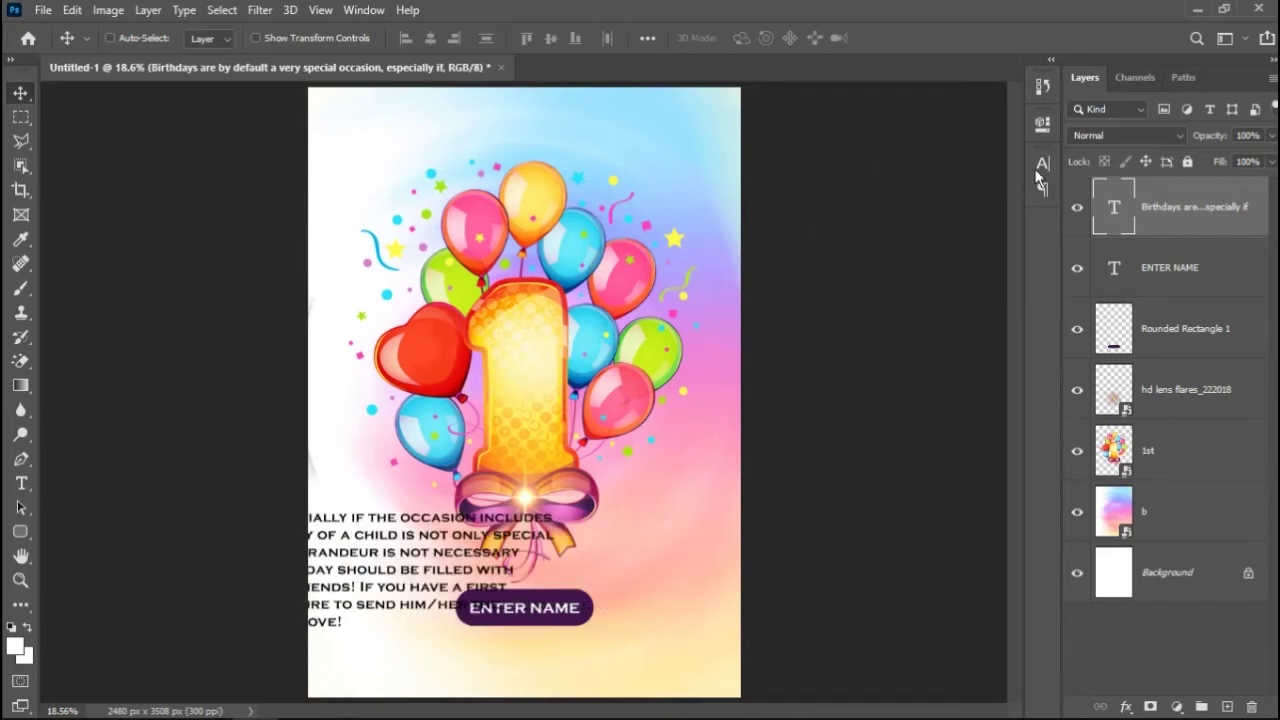
pyautogui.click(1040, 164)
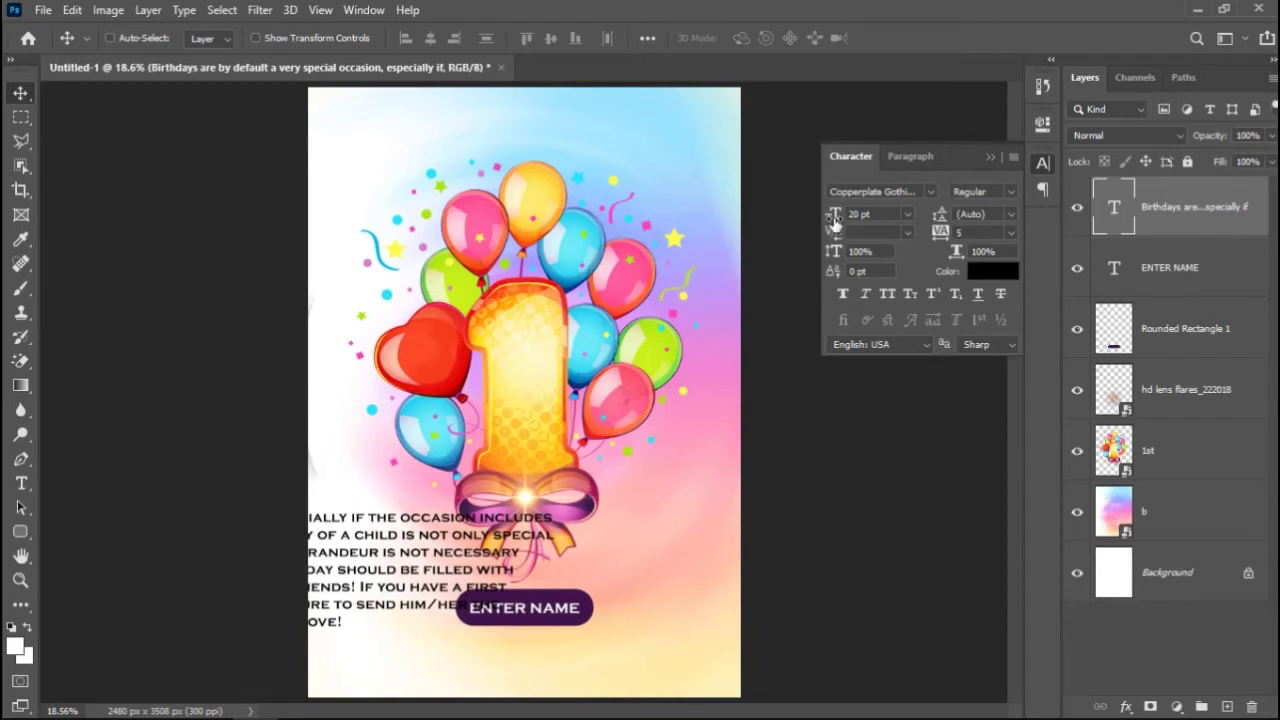
pyautogui.moveTo(831, 213)
pyautogui.mouseDown()
pyautogui.moveTo(801, 217)
pyautogui.moveTo(835, 218)
pyautogui.mouseUp()
pyautogui.click(907, 214)
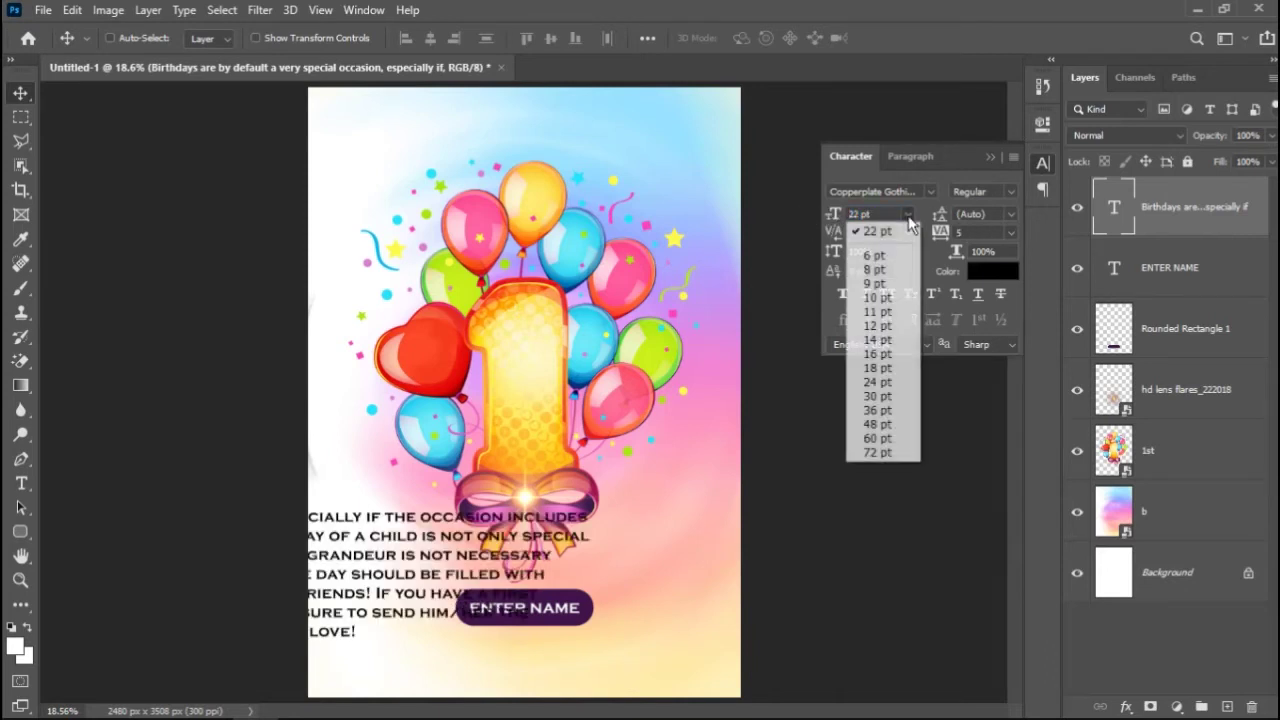
pyautogui.click(898, 268)
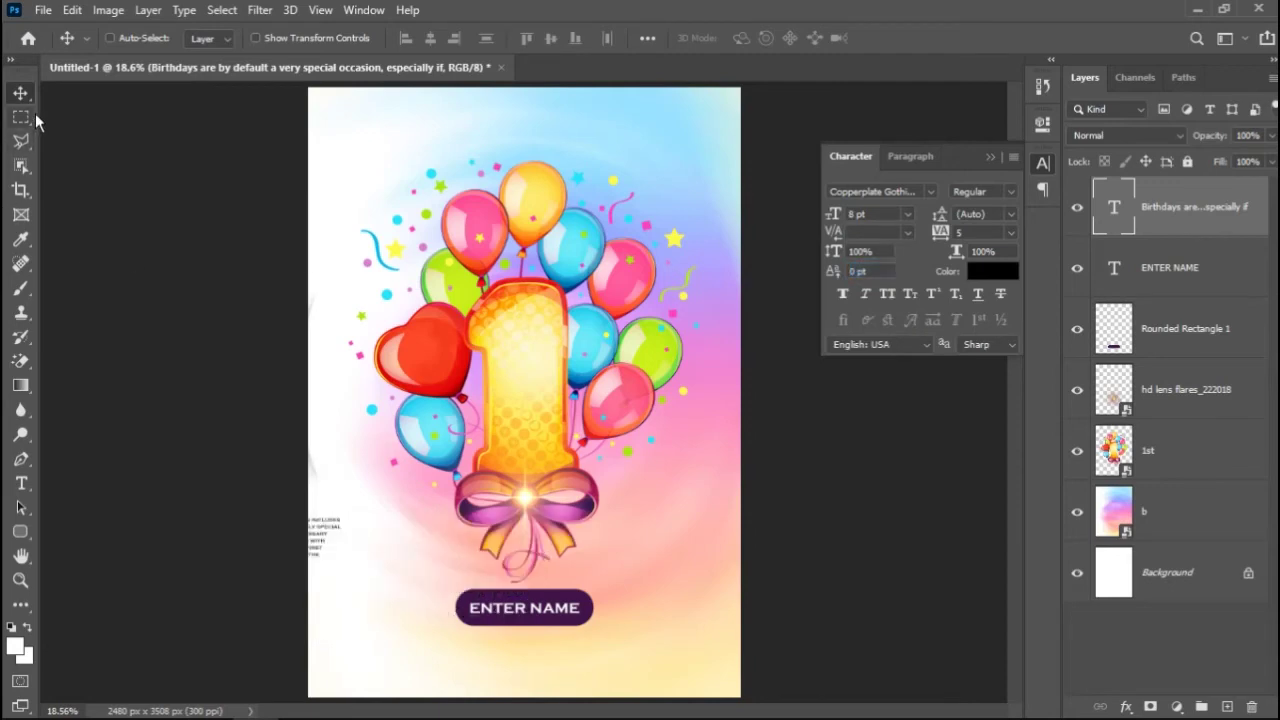
# Move the paragraph below ENTER NAME, resizing it to 10 pt and then 14 pt.
pyautogui.moveTo(329, 520); pyautogui.dragTo(661, 650)
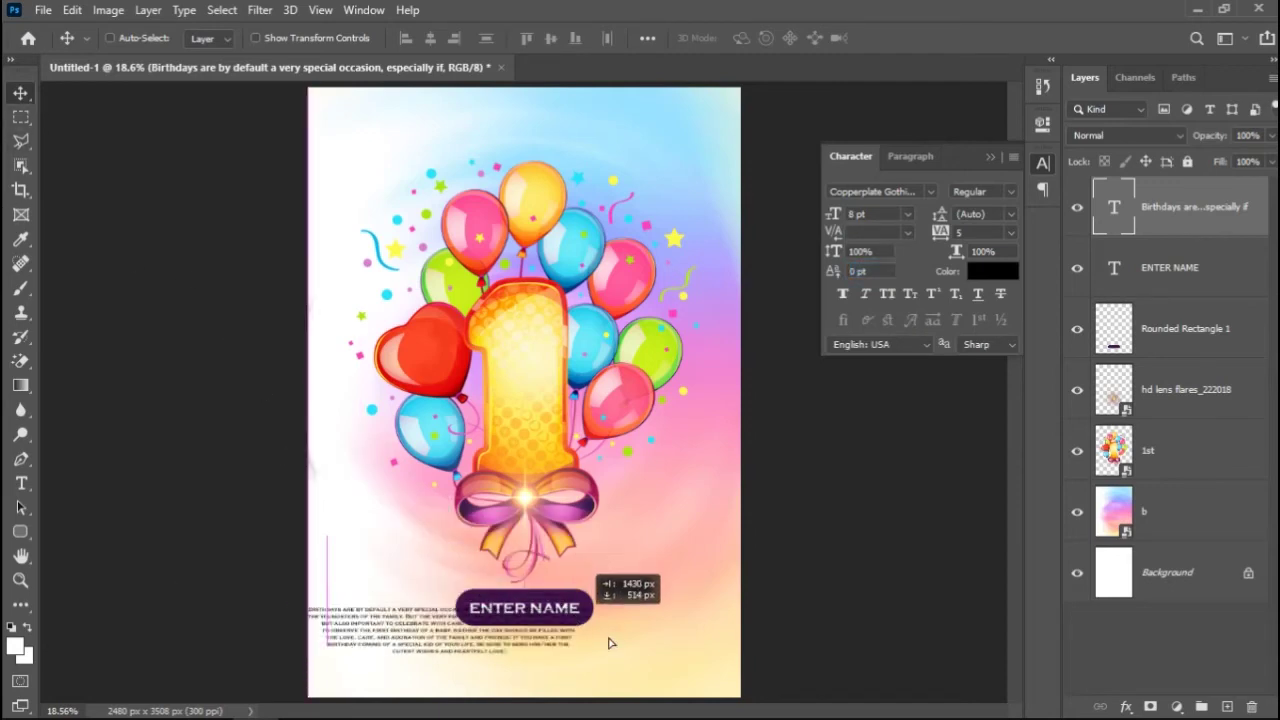
pyautogui.moveTo(661, 650); pyautogui.dragTo(649, 650)
pyautogui.click(908, 214)
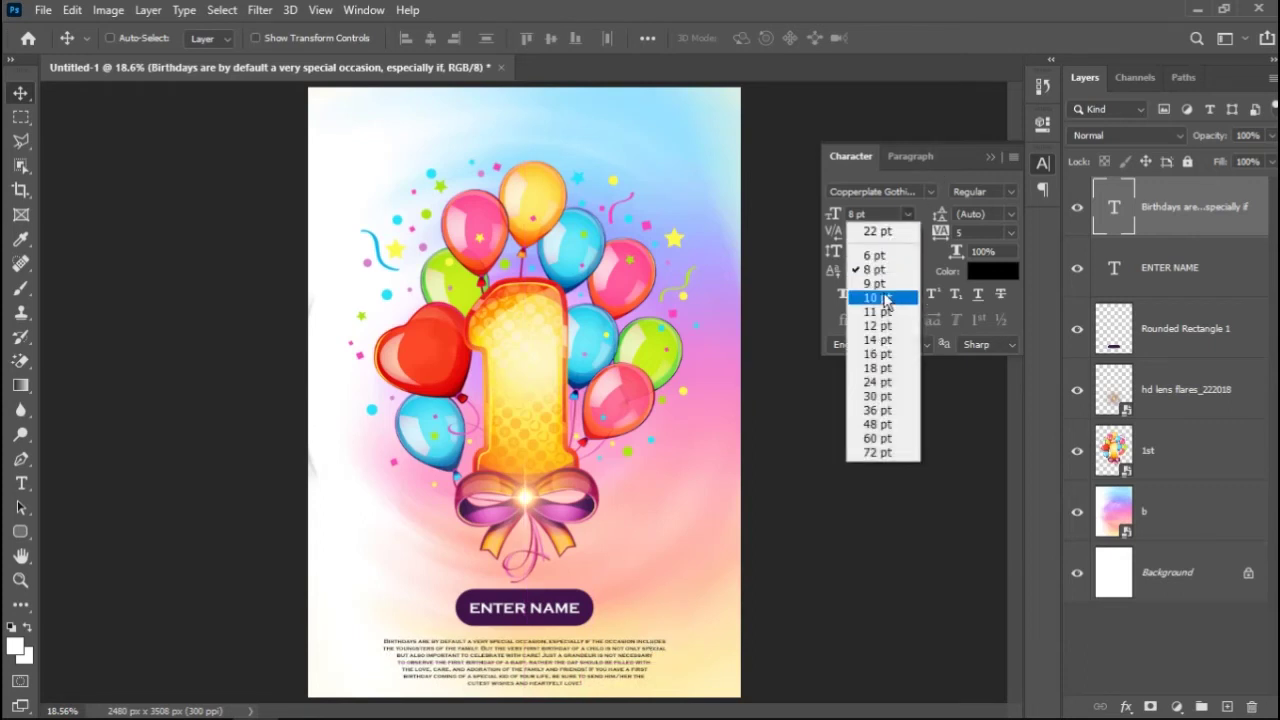
pyautogui.click(883, 296)
pyautogui.moveTo(535, 664); pyautogui.dragTo(533, 656)
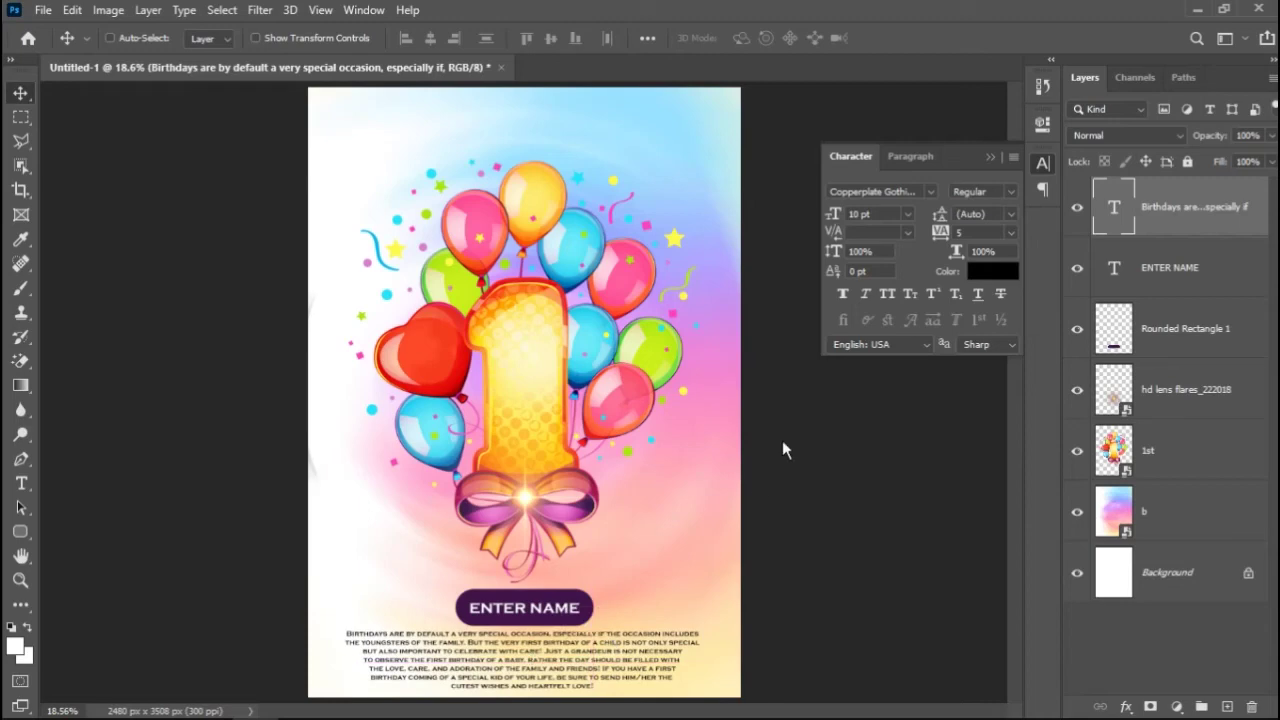
pyautogui.click(908, 214)
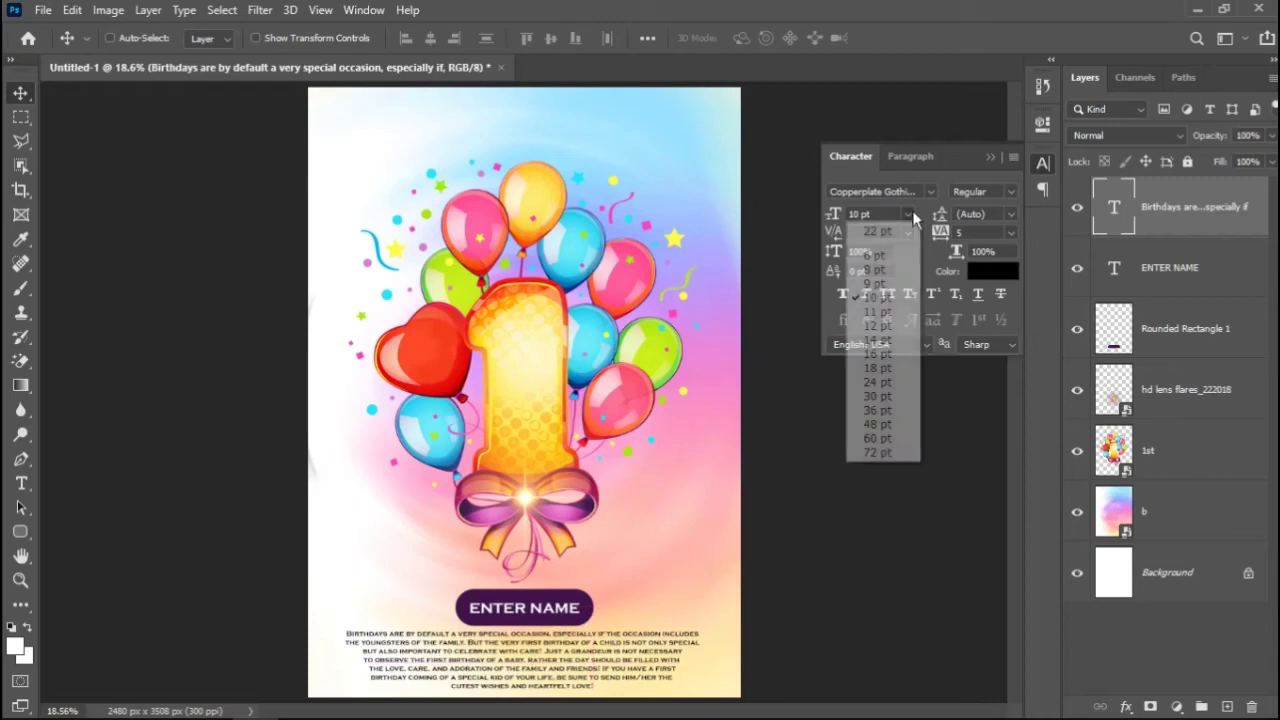
pyautogui.click(883, 348)
pyautogui.moveTo(513, 690); pyautogui.dragTo(518, 665)
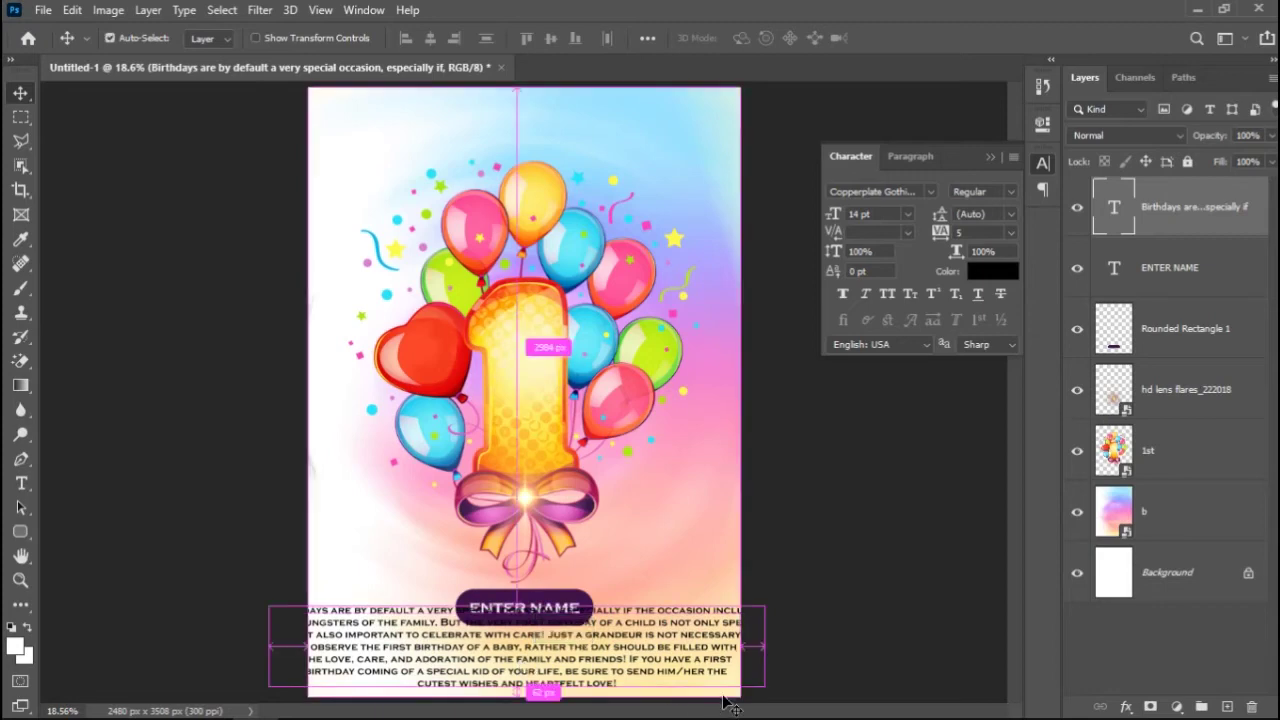
# Scale the paragraph to about 81% to fit the page width and nudge it into place.
pyautogui.hotkey('ctrl', 't')
pyautogui.moveTo(755, 610); pyautogui.dragTo(702, 630)
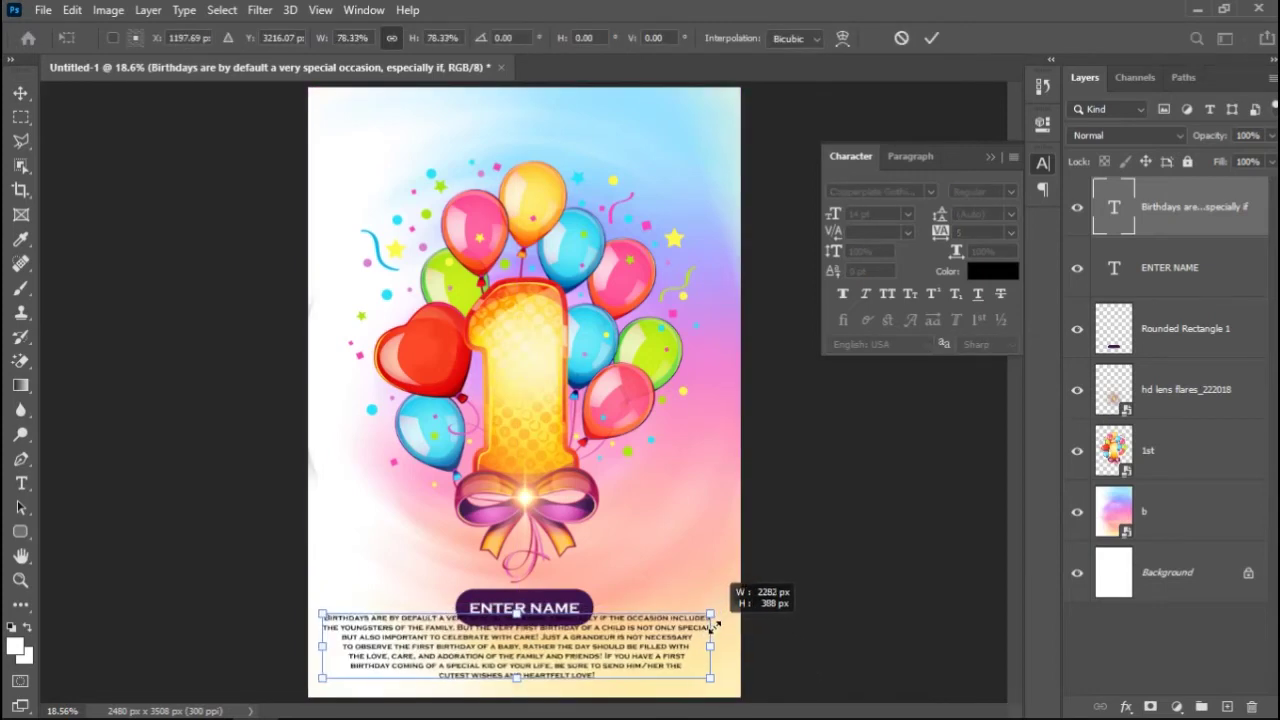
pyautogui.moveTo(706, 628); pyautogui.dragTo(718, 627)
pyautogui.press('Return')
pyautogui.moveTo(527, 652); pyautogui.dragTo(538, 655)
pyautogui.keyDown('ctrl'); pyautogui.click(1190, 580); pyautogui.keyUp('ctrl')
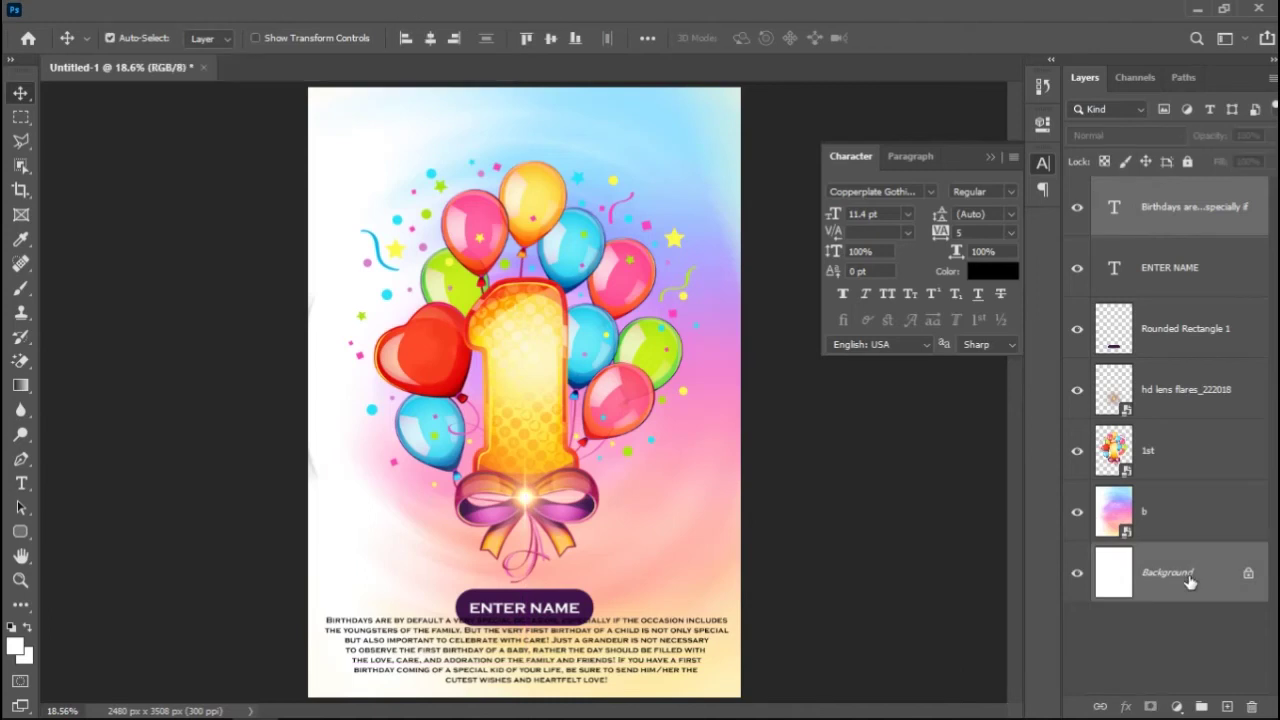
# Centre the wishes paragraph horizontally on the Background and nudge it up slightly.
pyautogui.click(430, 38)
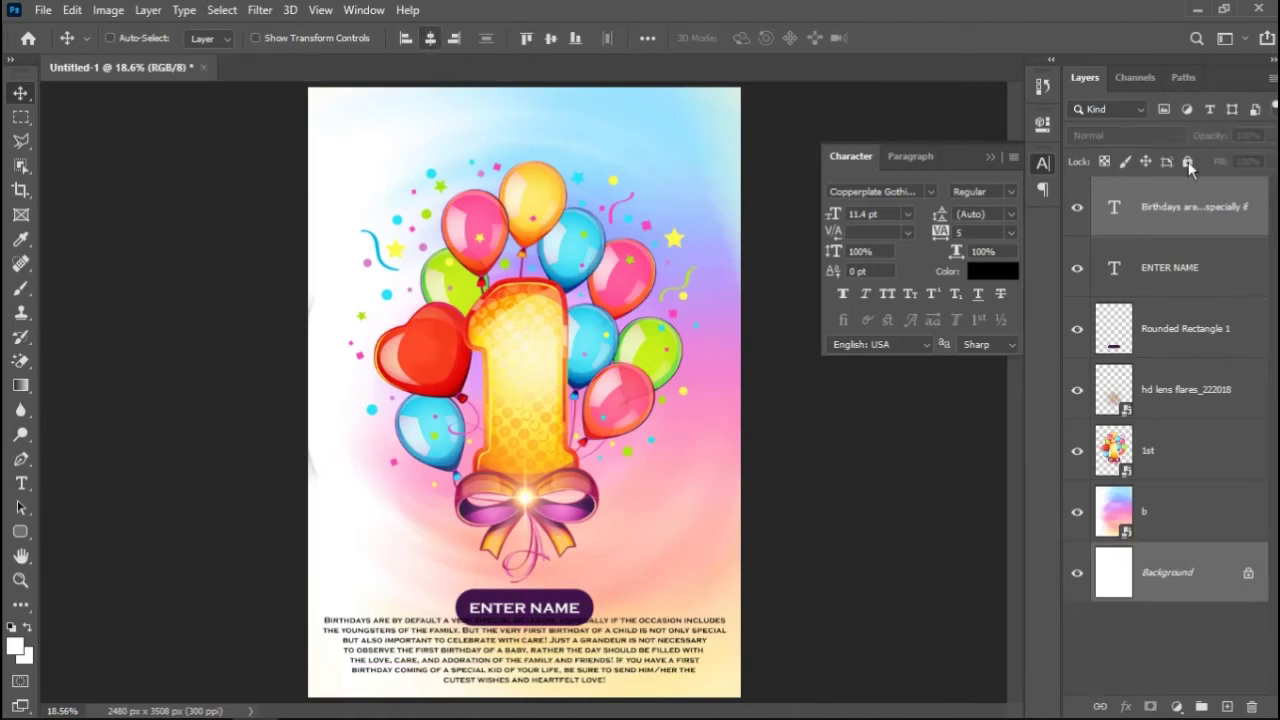
pyautogui.click(1205, 234)
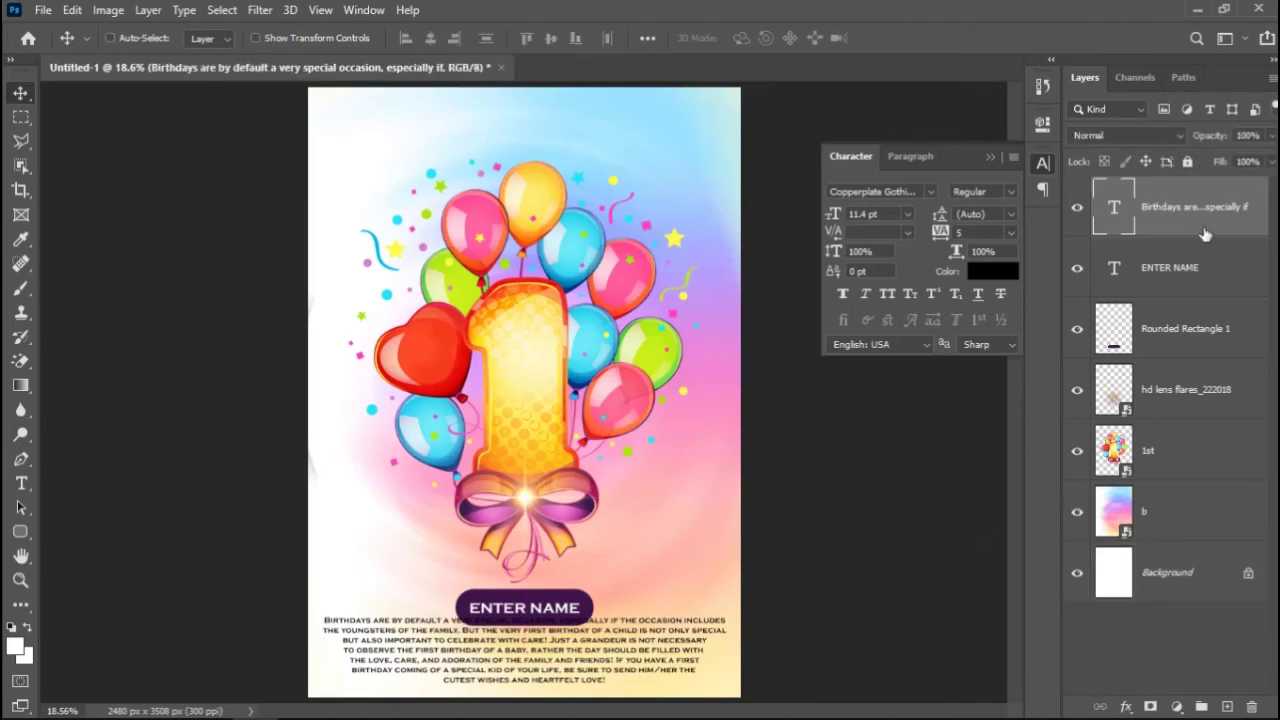
pyautogui.hotkey('shift', 'Up')
pyautogui.hotkey('shift', 'Up')
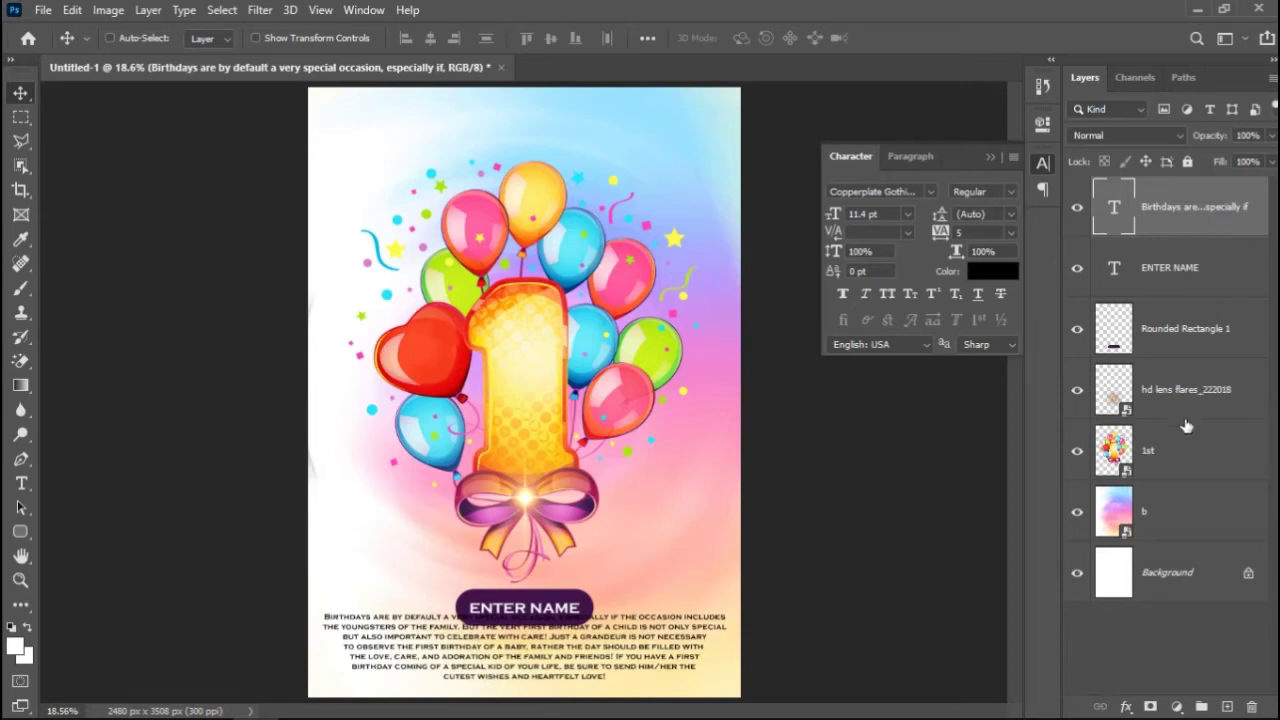
# Move the 1st balloon artwork and lens flare up slightly together.
pyautogui.click(1180, 455)
pyautogui.click(990, 157)
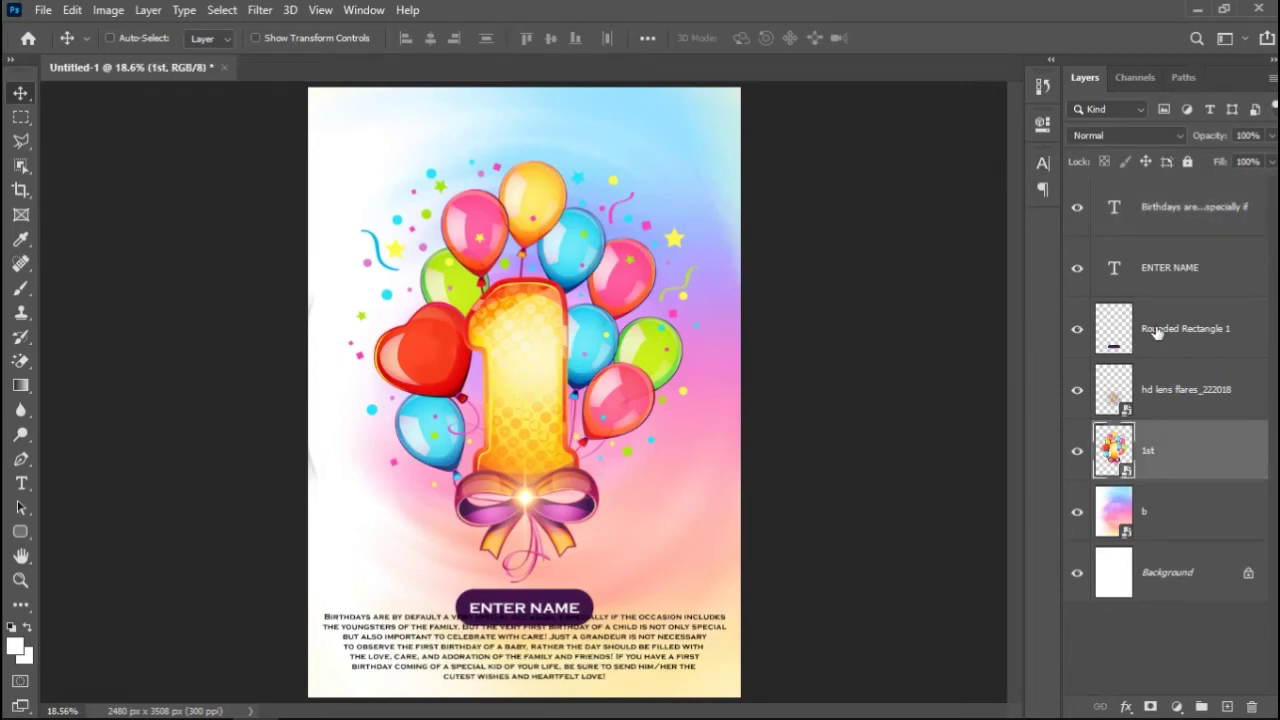
pyautogui.keyDown('ctrl'); pyautogui.click(1207, 395); pyautogui.keyUp('ctrl')
pyautogui.moveTo(508, 394); pyautogui.dragTo(509, 376)
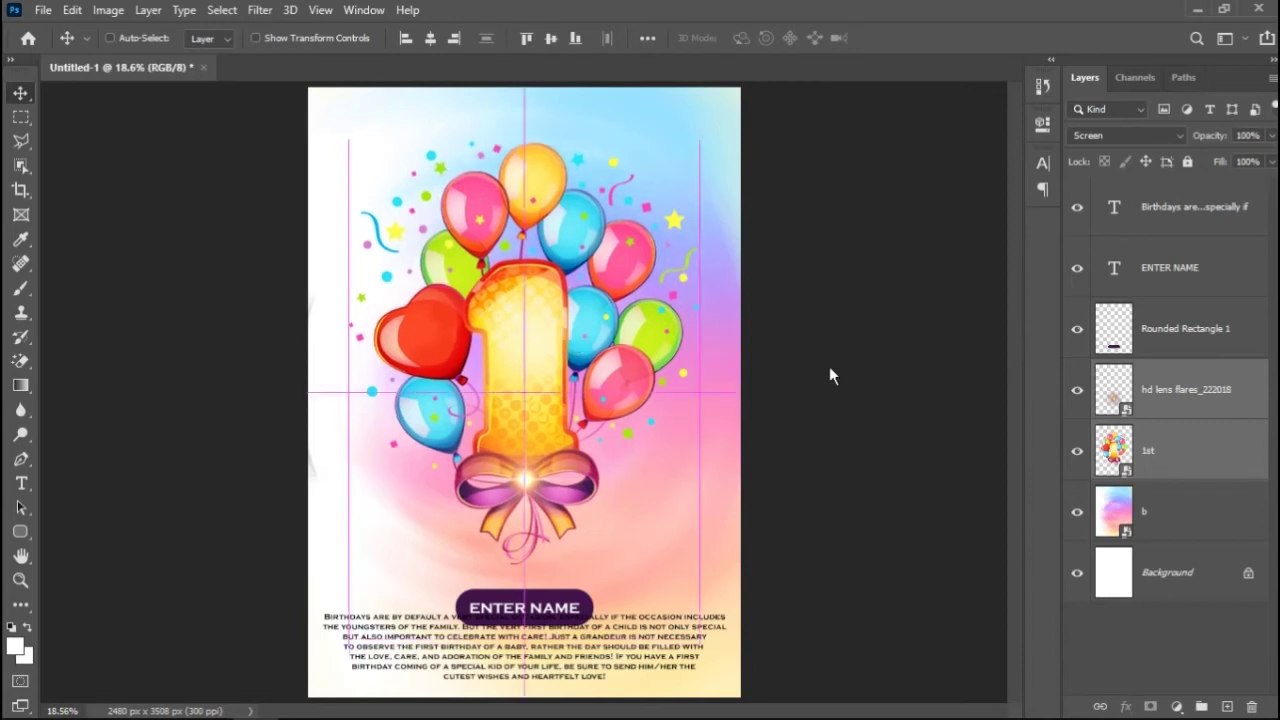
# Move the Rounded Rectangle 1 bar and ENTER NAME text up about 18 px.
pyautogui.click(1245, 330)
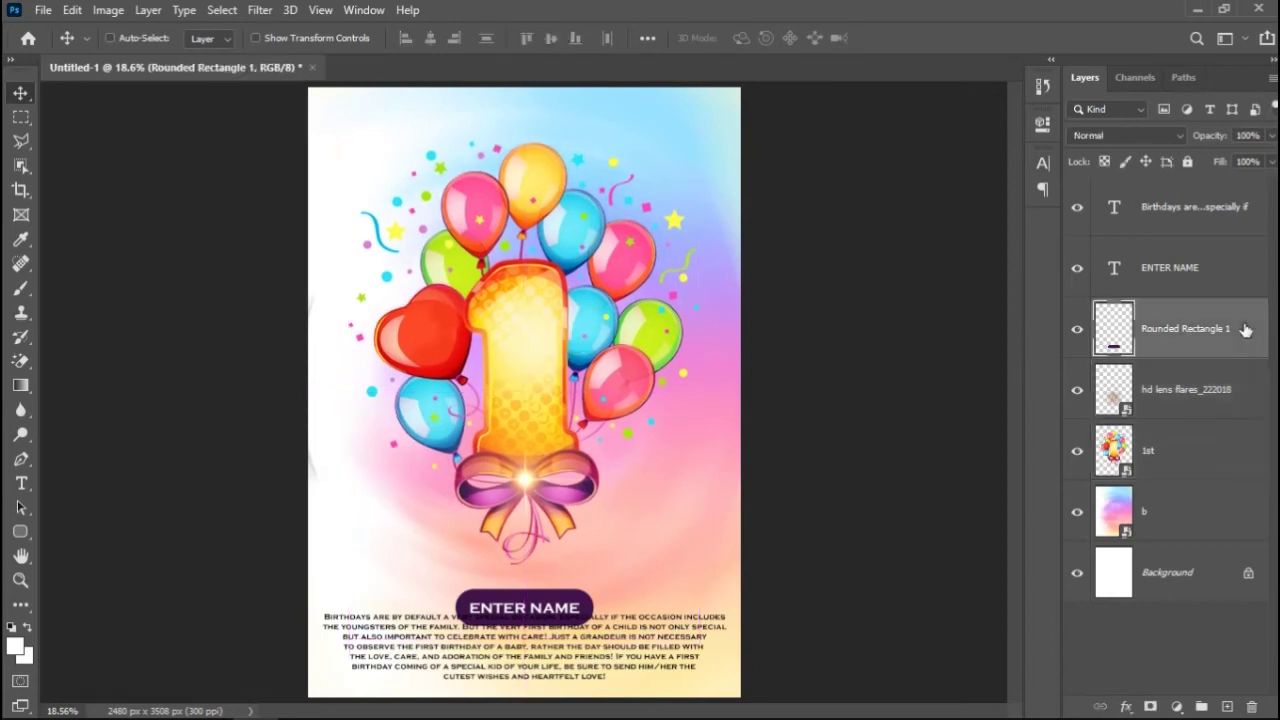
pyautogui.keyDown('ctrl'); pyautogui.click(1215, 272); pyautogui.keyUp('ctrl')
pyautogui.moveTo(590, 600); pyautogui.dragTo(576, 578)
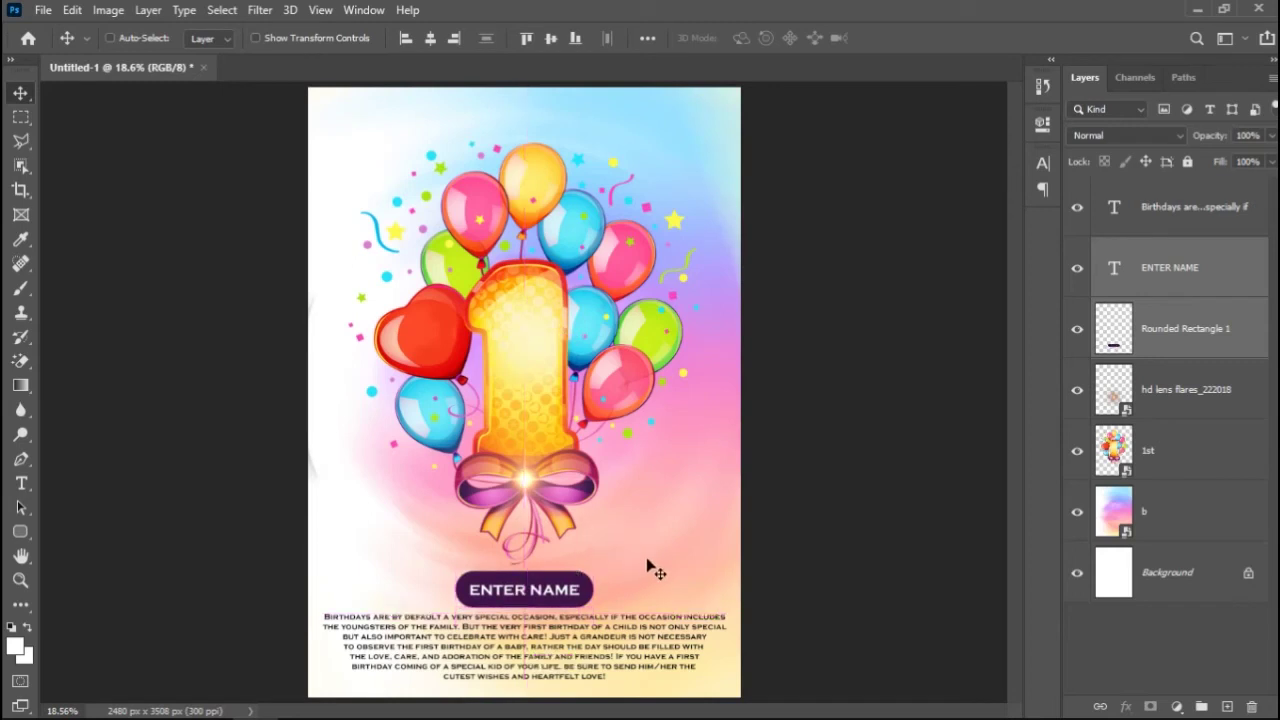
pyautogui.click(1237, 213)
pyautogui.press('ctrl')
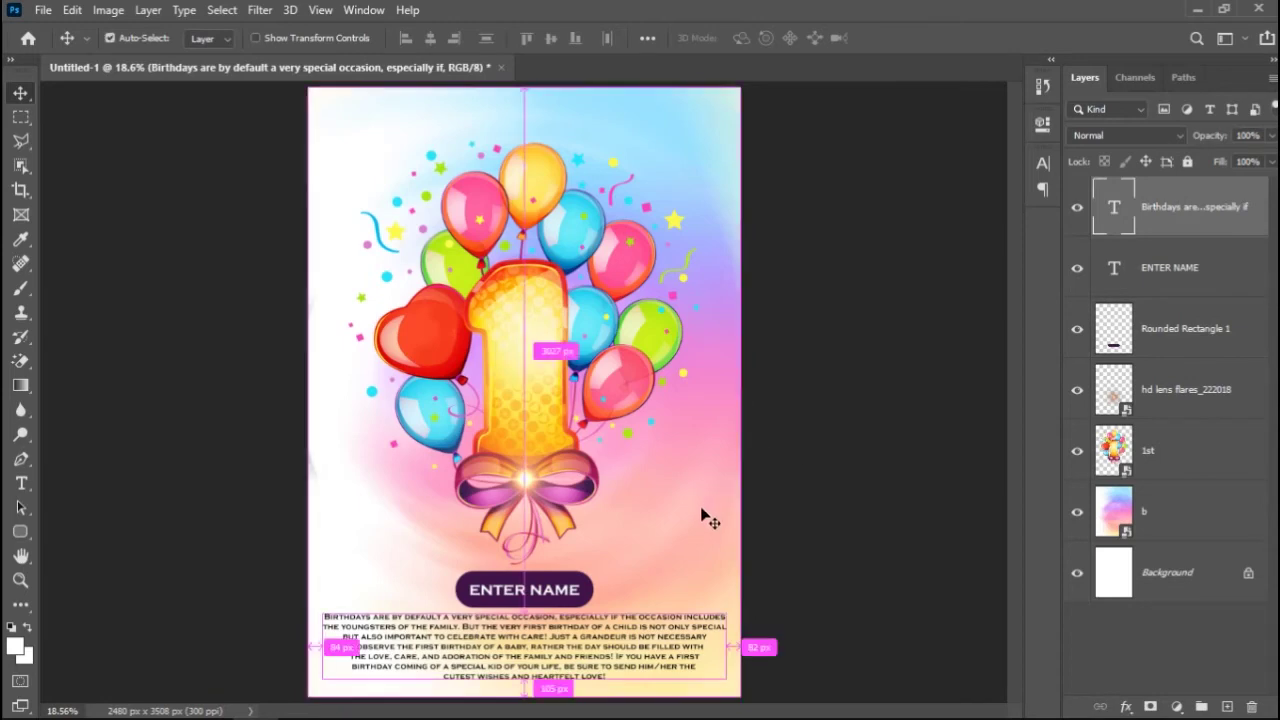
pyautogui.scroll(1, 543, 386)
pyautogui.scroll(2, 543, 386)
pyautogui.moveTo(537, 271); pyautogui.dragTo(523, 614)
# Start a header near the poster top reading IMAGE TRICKS, beginning a PRESENTS line beneath it.
pyautogui.click(21, 484)
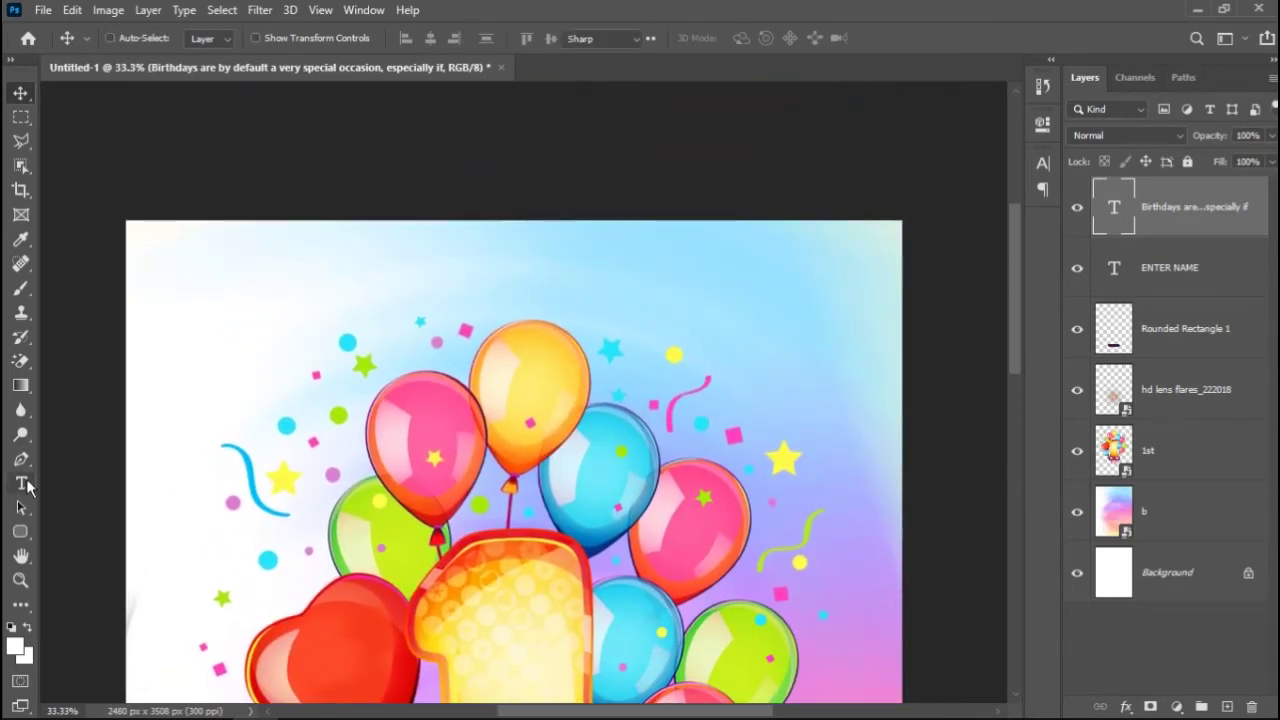
pyautogui.click(356, 274)
pyautogui.write('IMAGETRI ')
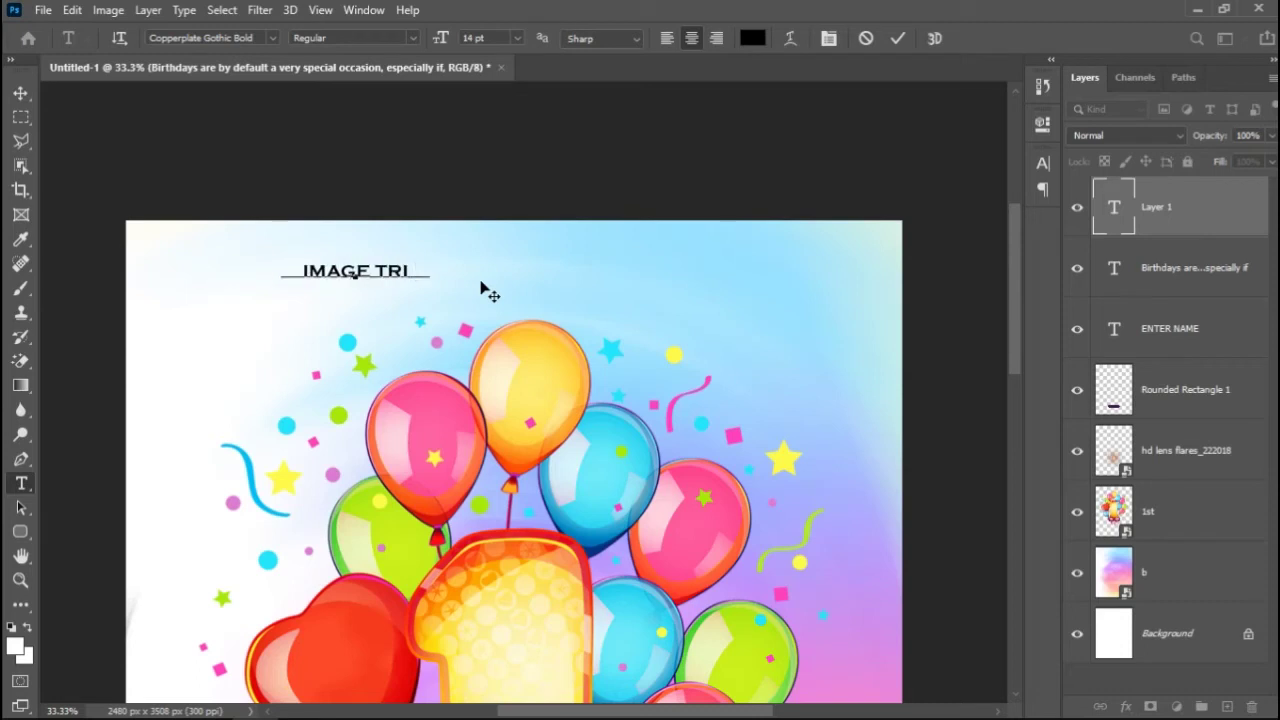
pyautogui.write('CKS')
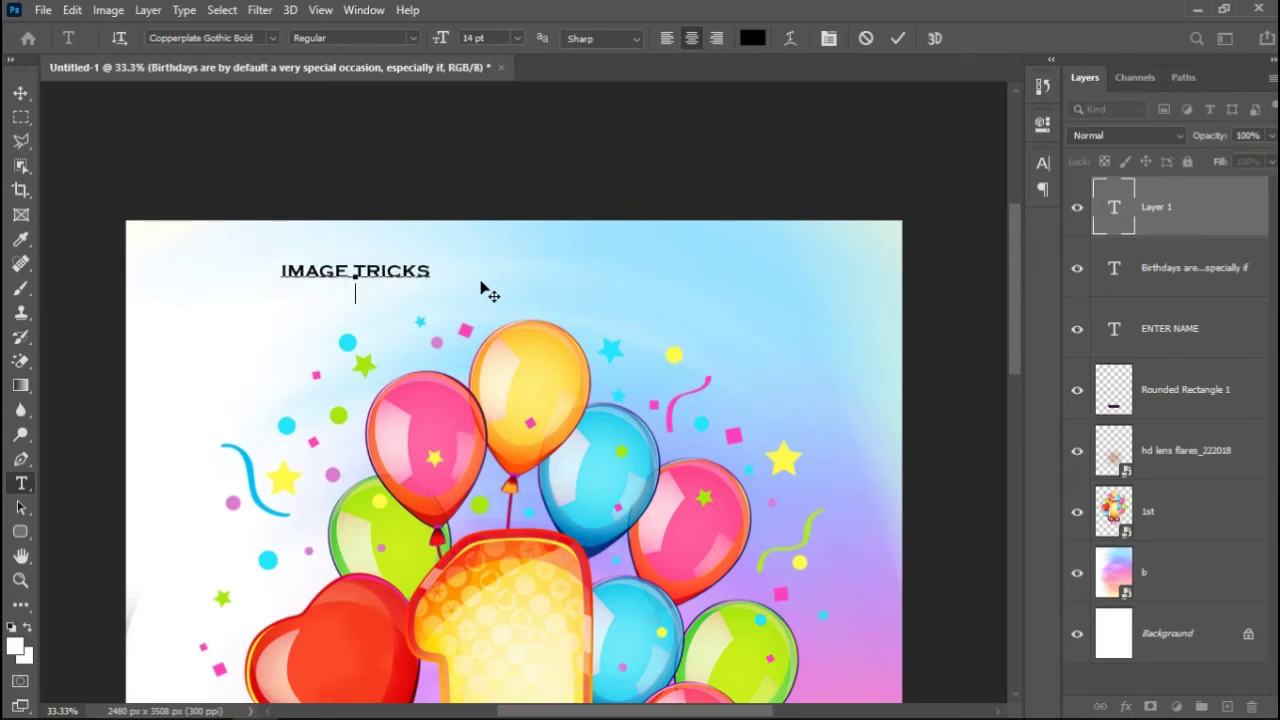
pyautogui.write('RESEN')
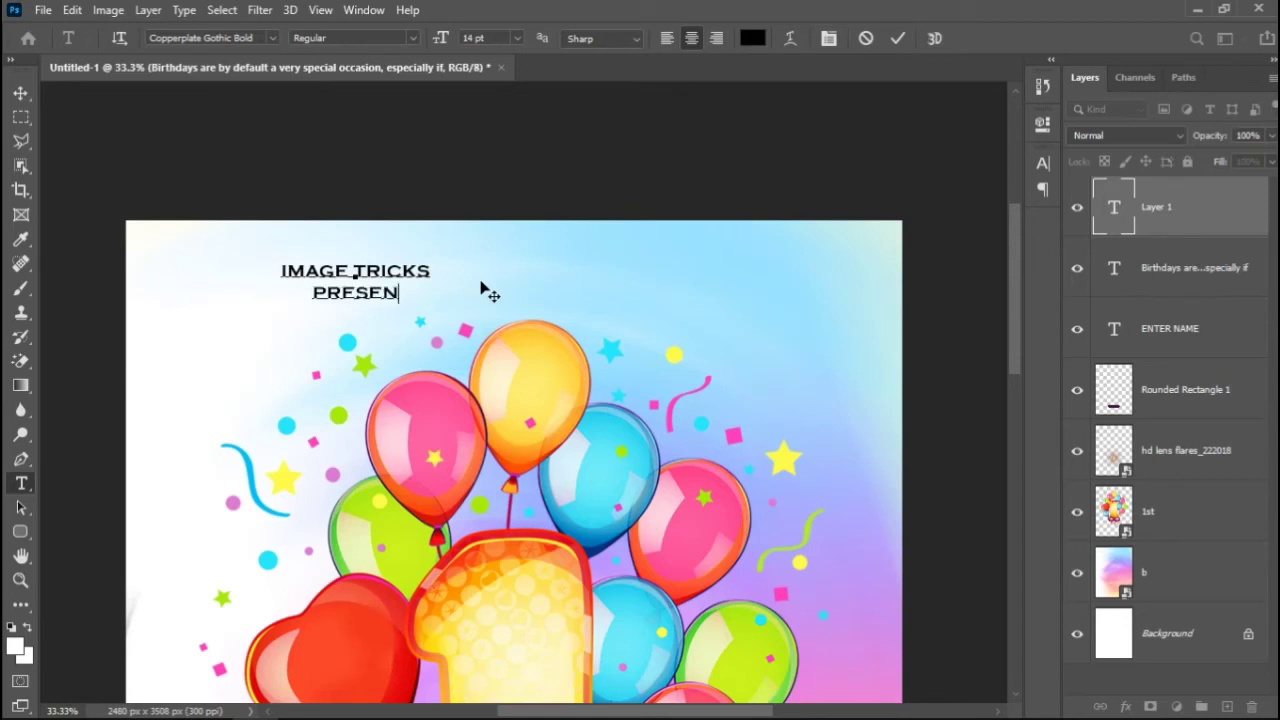
# Finish typing PRESENTS and set that second line to 9 pt.
pyautogui.write('TS')
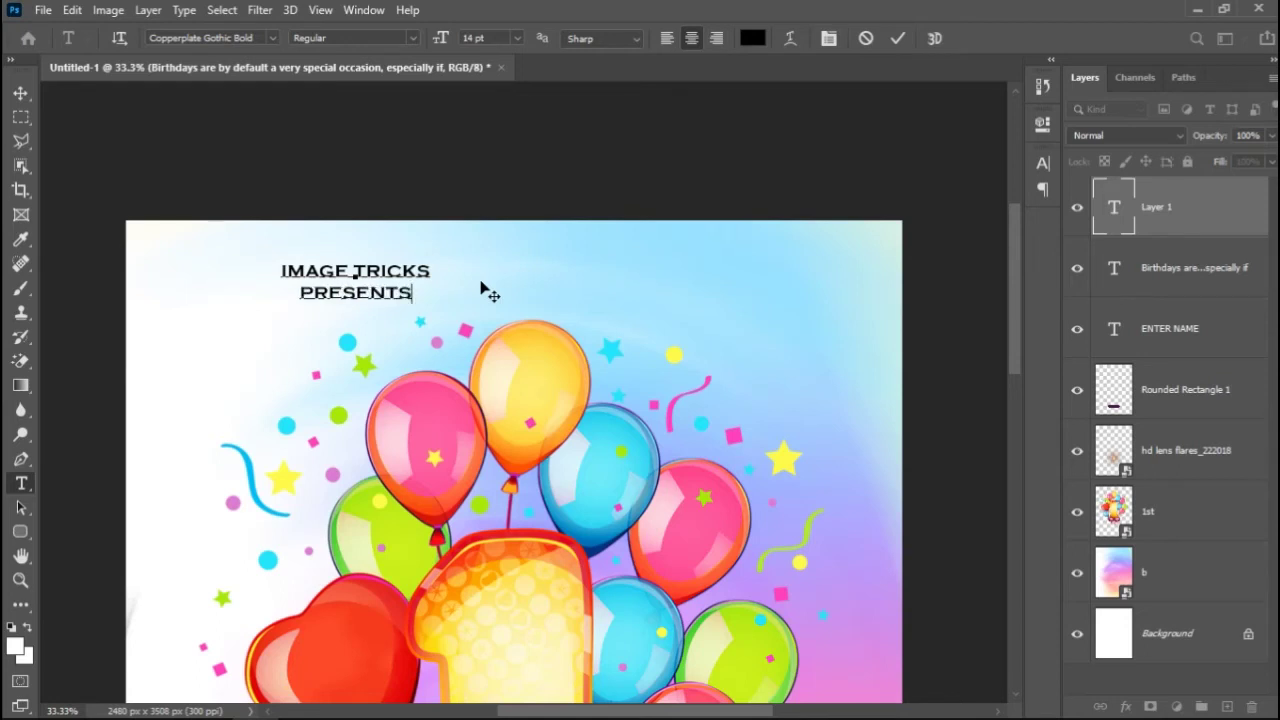
pyautogui.hotkey('shift', 'Left')
pyautogui.hotkey('shift', 'Left')
pyautogui.hotkey('shift', 'Left')
pyautogui.hotkey('shift', 'Left')
pyautogui.hotkey('shift', 'Left')
pyautogui.hotkey('shift', 'Left')
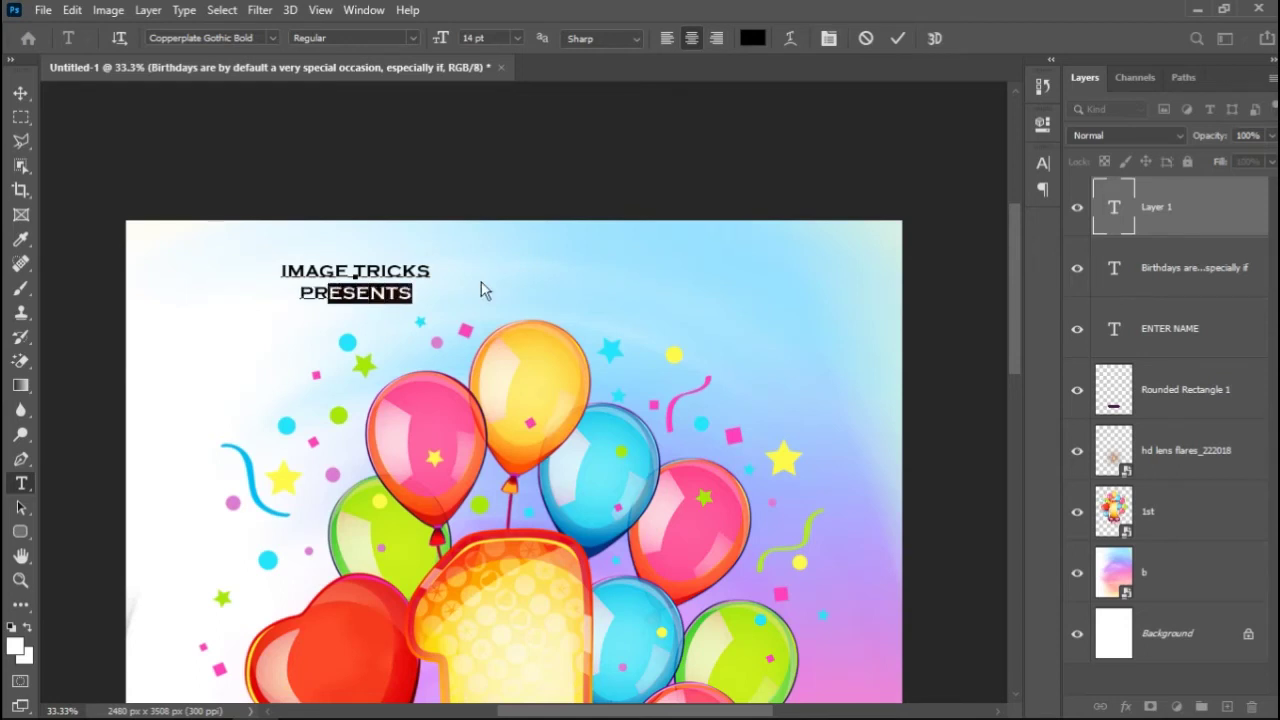
pyautogui.hotkey('shift', 'Left')
pyautogui.hotkey('shift', 'Left')
pyautogui.click(518, 40)
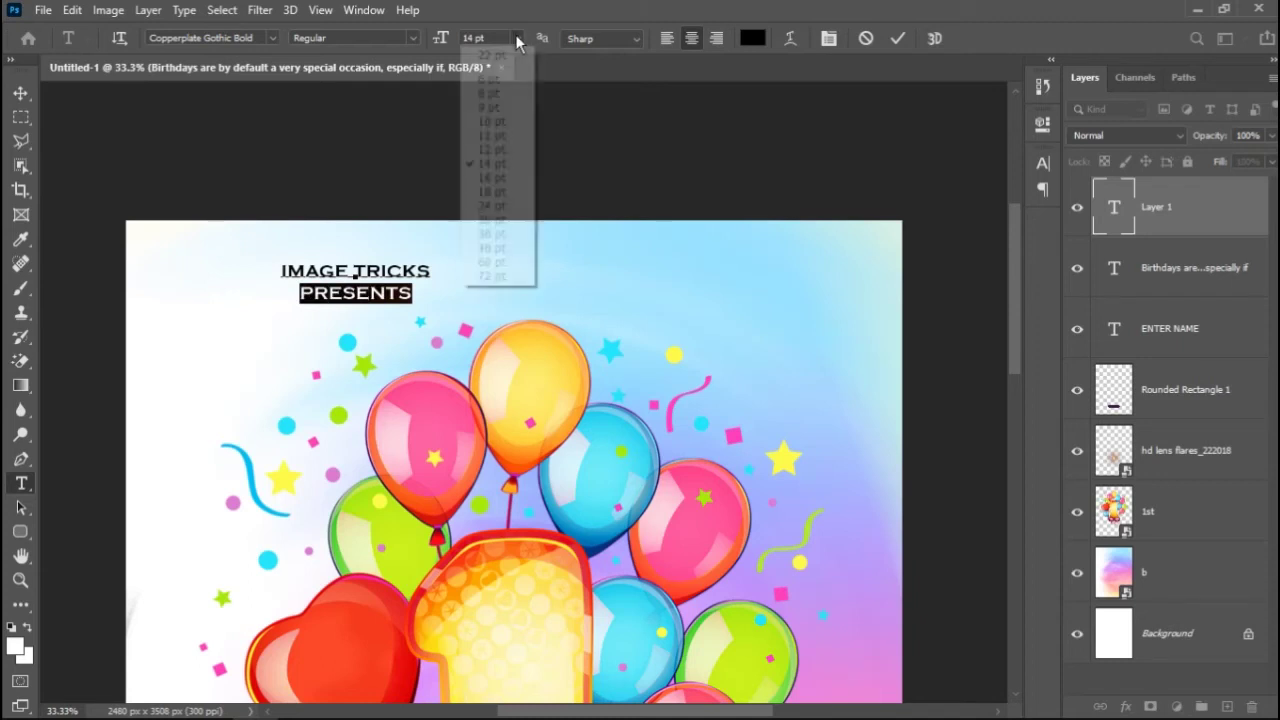
pyautogui.click(490, 107)
# Set both header lines to Arial Black.
pyautogui.click(398, 289)
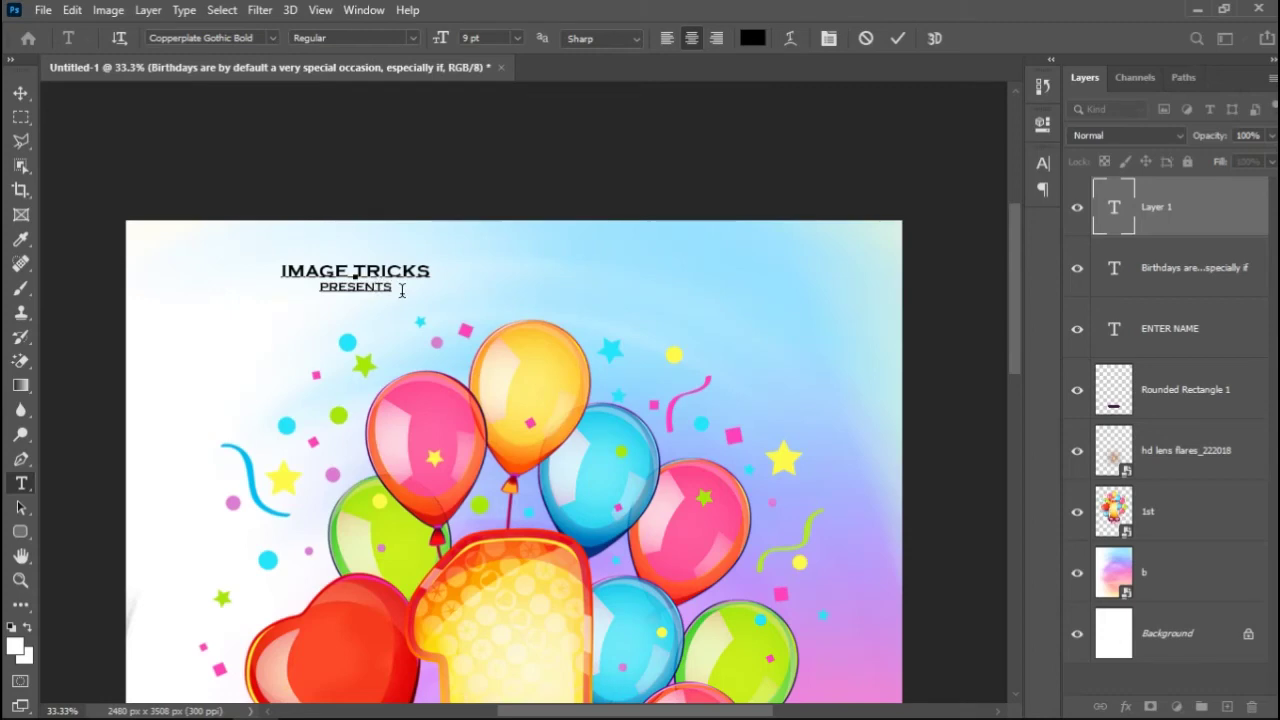
pyautogui.moveTo(316, 284); pyautogui.dragTo(286, 271)
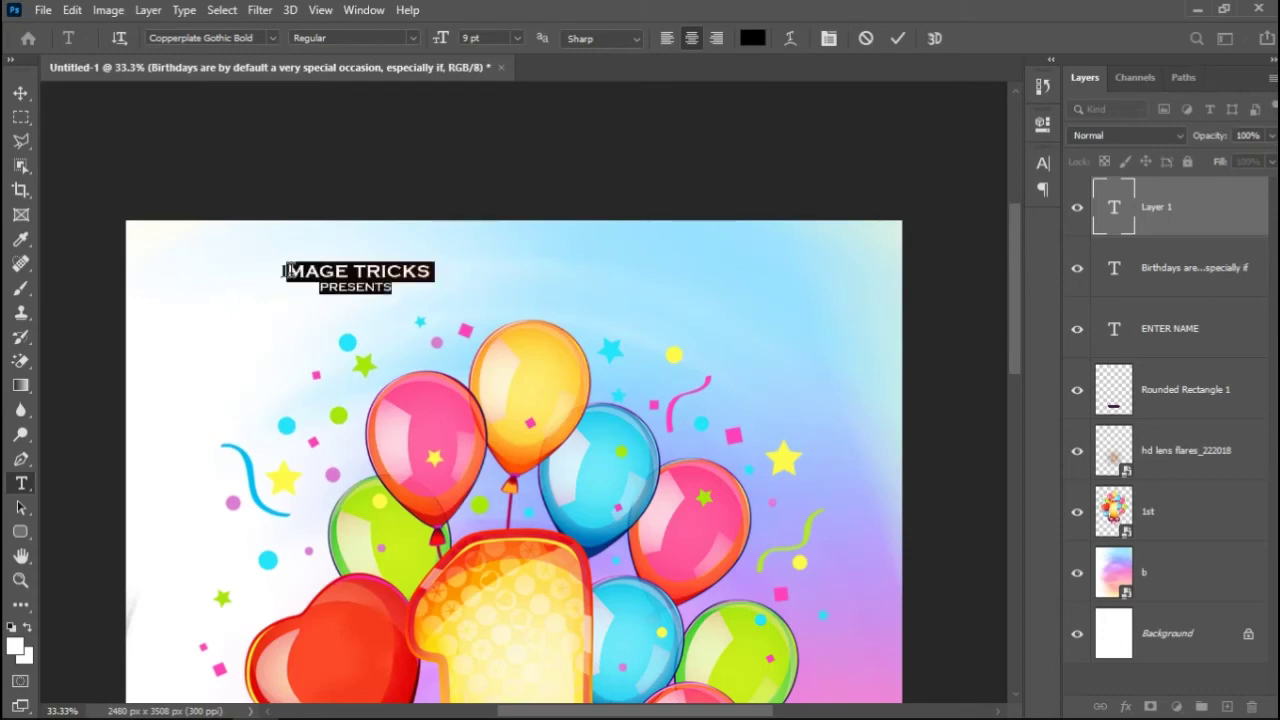
pyautogui.click(243, 38)
pyautogui.write('A')
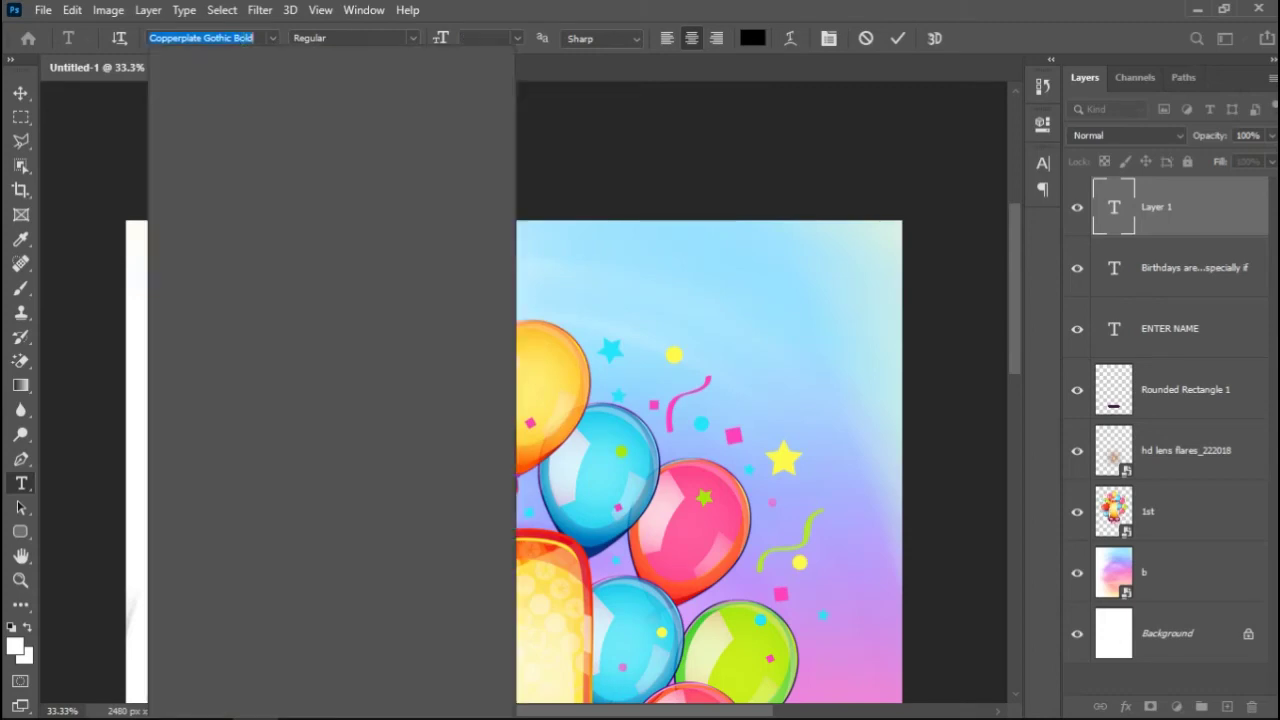
pyautogui.write('rial')
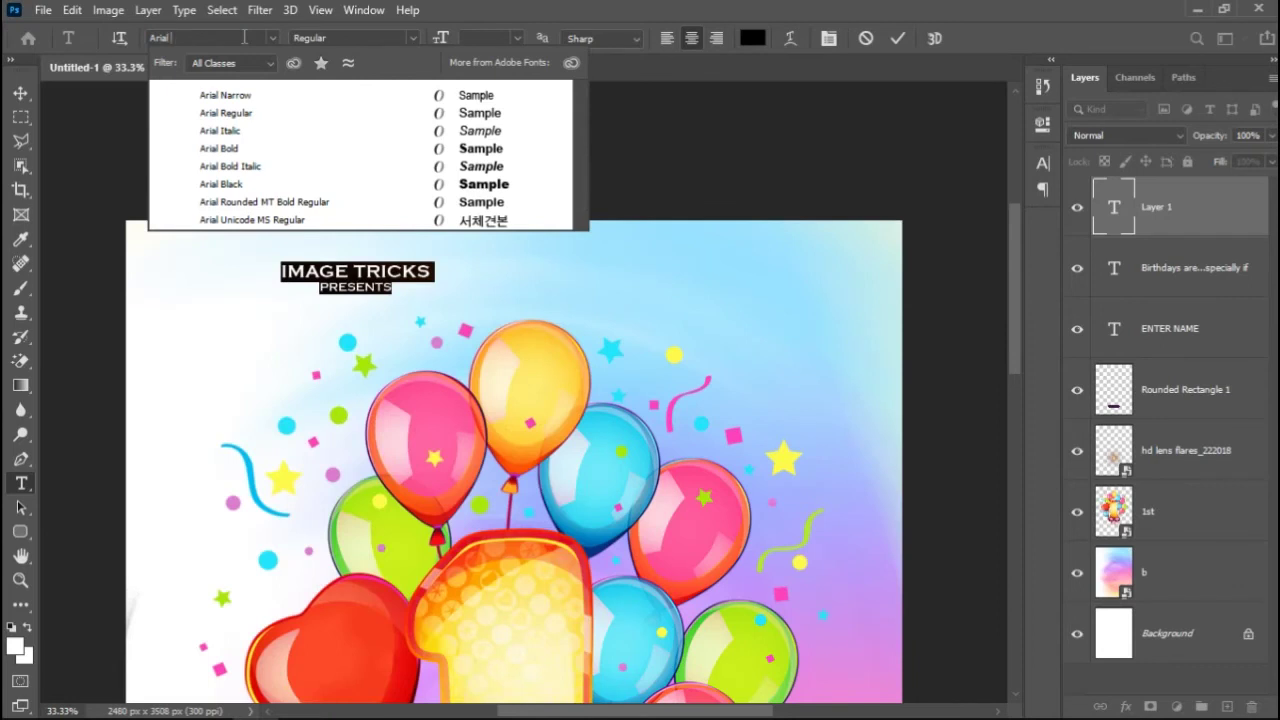
pyautogui.click(240, 184)
# Delete the PRESENTS line and commit the single-line IMAGE TRICKS header.
pyautogui.click(372, 288)
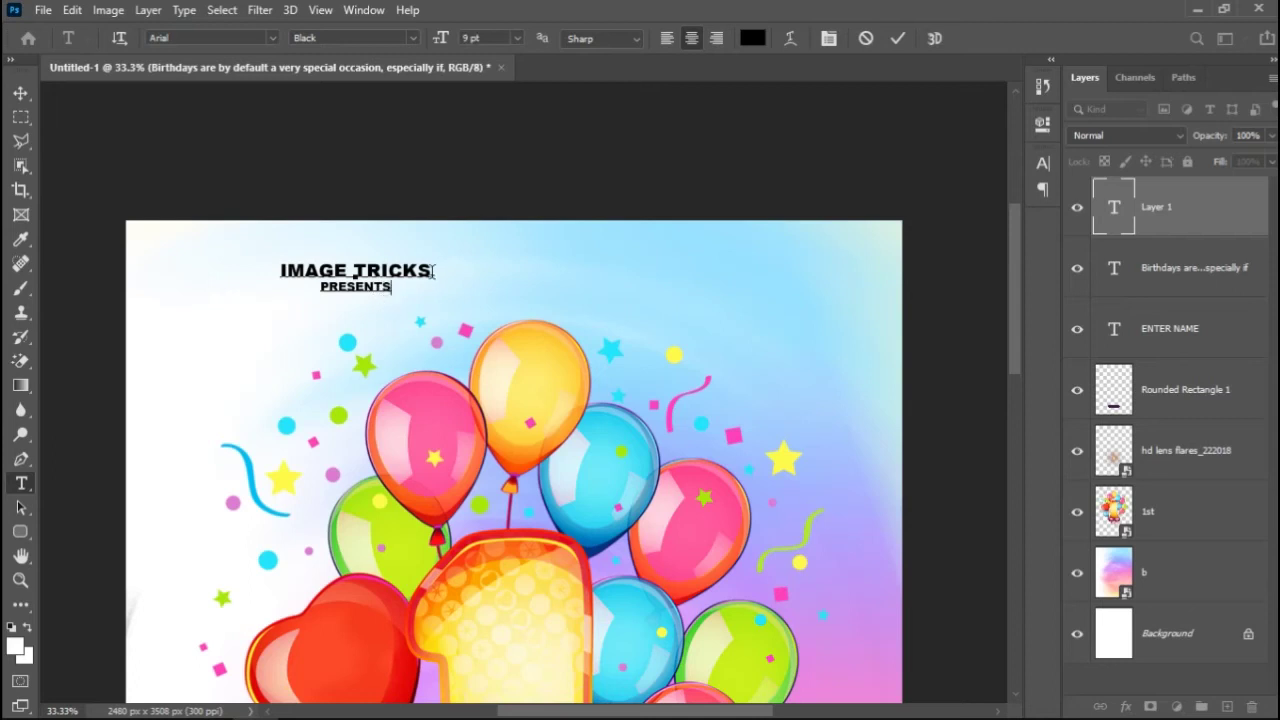
pyautogui.press('Return')
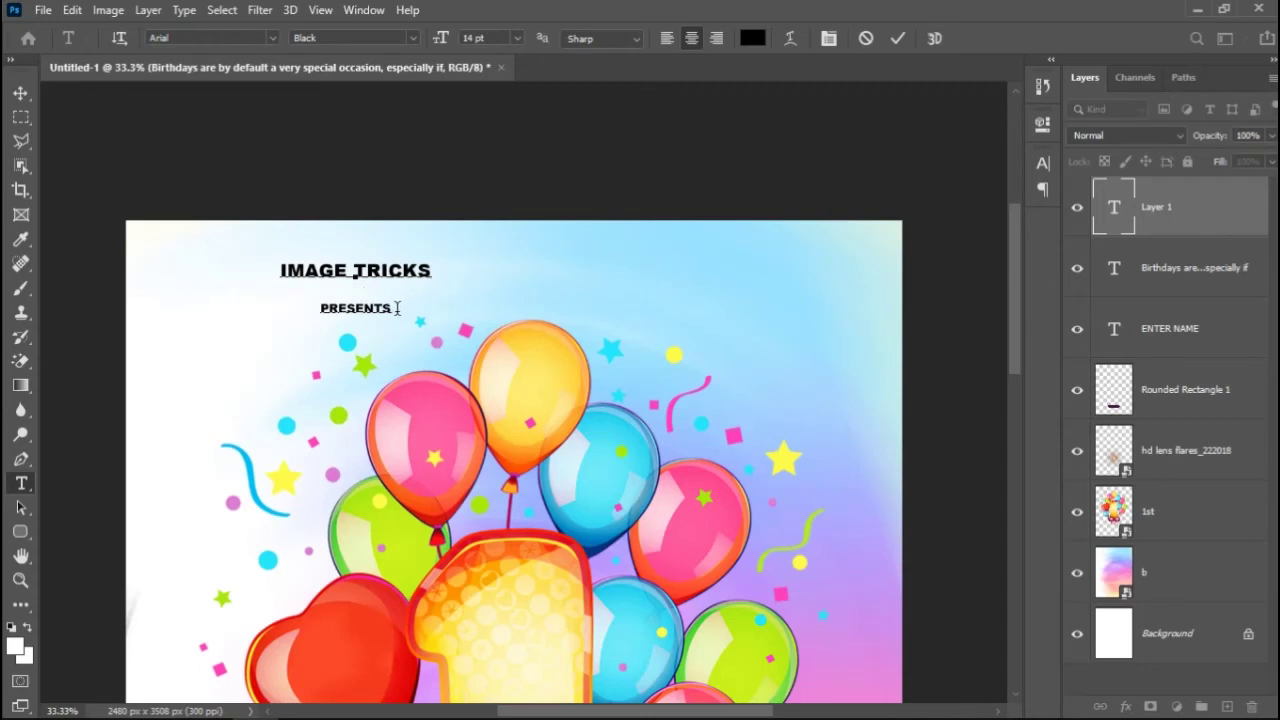
pyautogui.moveTo(266, 312); pyautogui.dragTo(393, 310)
pyautogui.press('BackSpace')
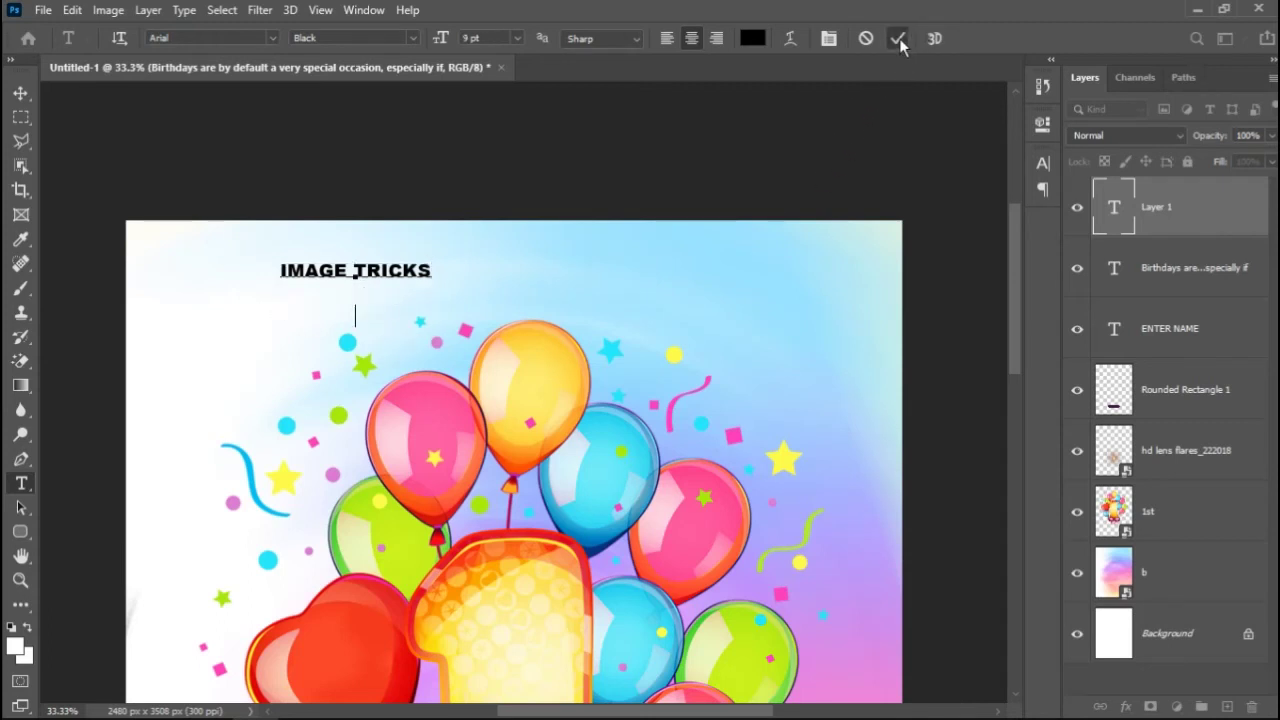
pyautogui.click(898, 38)
# Shift IMAGE TRICKS right and add a separate PRESENTS text layer below it.
pyautogui.press('v')
pyautogui.moveTo(380, 275); pyautogui.dragTo(543, 271)
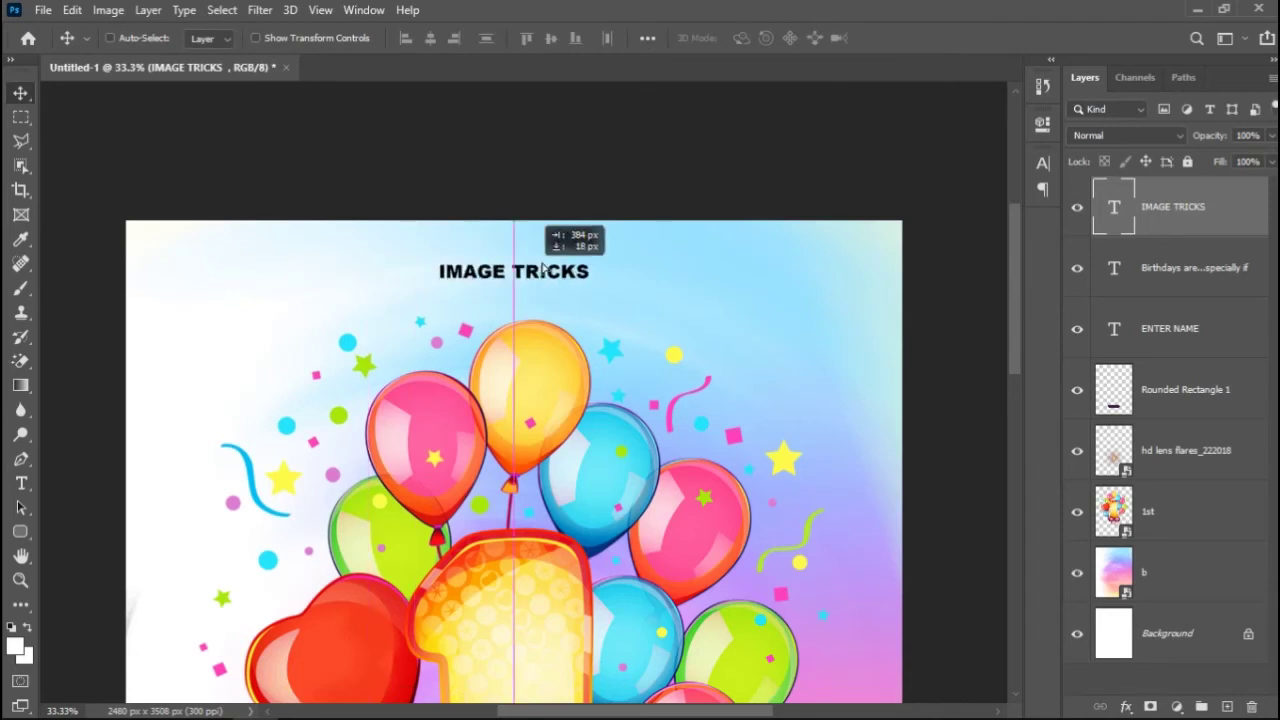
pyautogui.press('t')
pyautogui.click(327, 311)
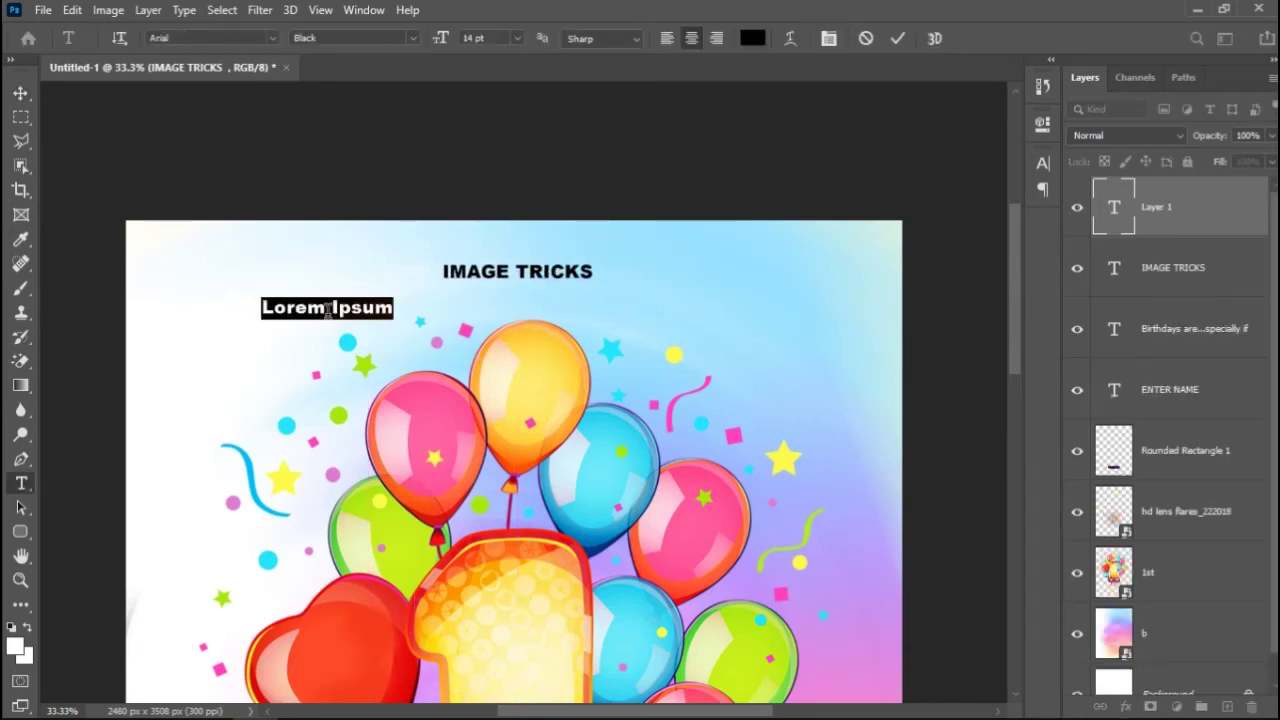
pyautogui.write('PRESENTS')
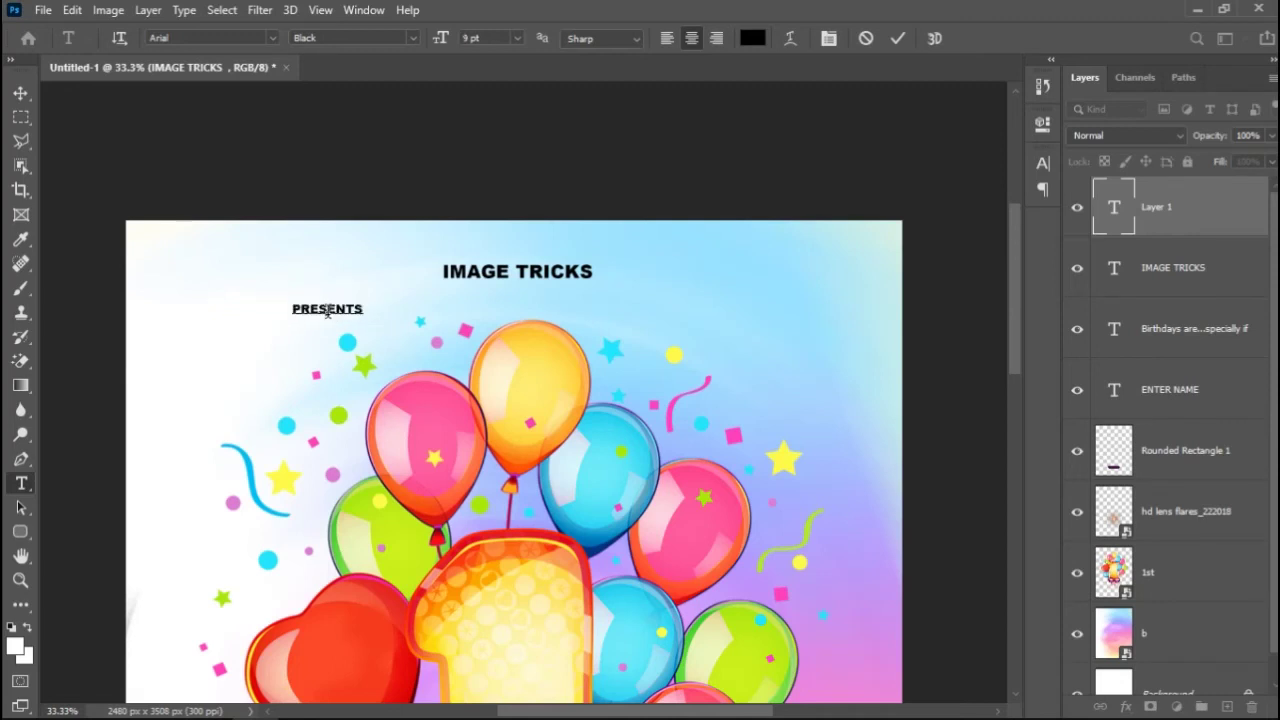
pyautogui.hotkey('ctrl', 'Return')
# Place PRESENTS under the heading and centre IMAGE TRICKS horizontally against the Background.
pyautogui.press('v')
pyautogui.moveTo(337, 319); pyautogui.dragTo(528, 307)
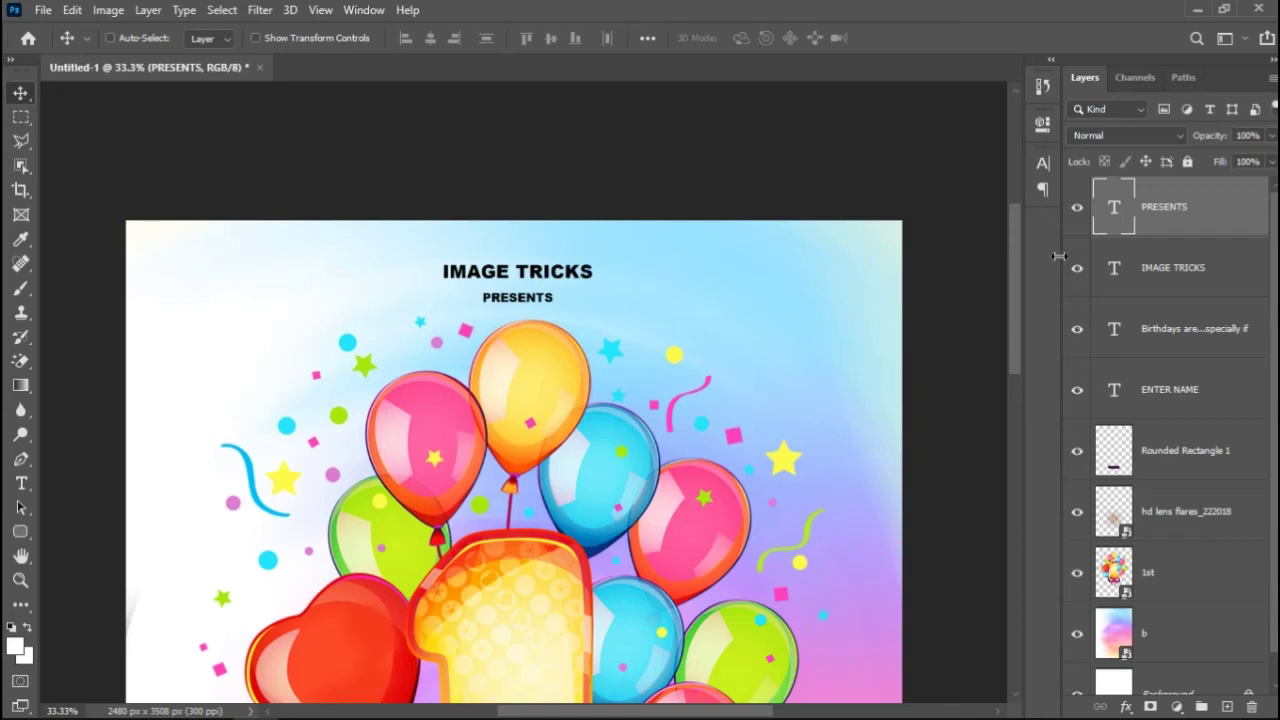
pyautogui.click(1264, 285)
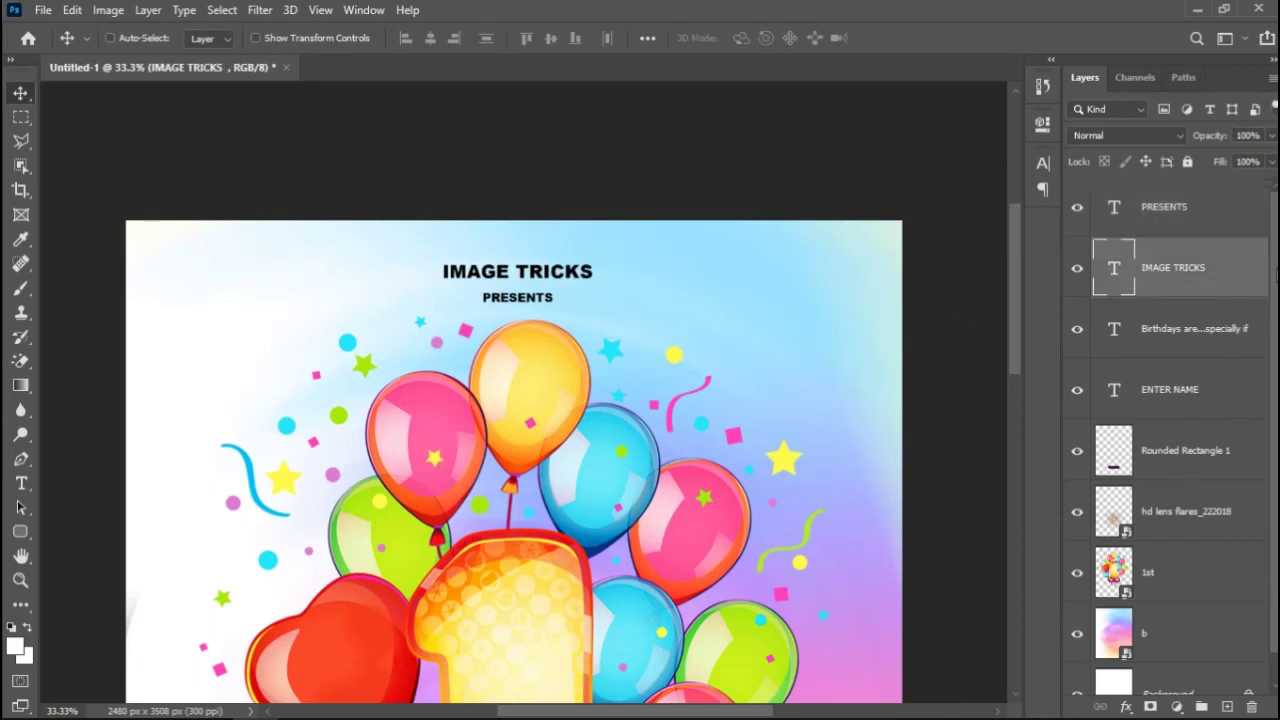
pyautogui.scroll(-1, 1264, 285)
pyautogui.keyDown('ctrl'); pyautogui.click(1188, 668); pyautogui.keyUp('ctrl')
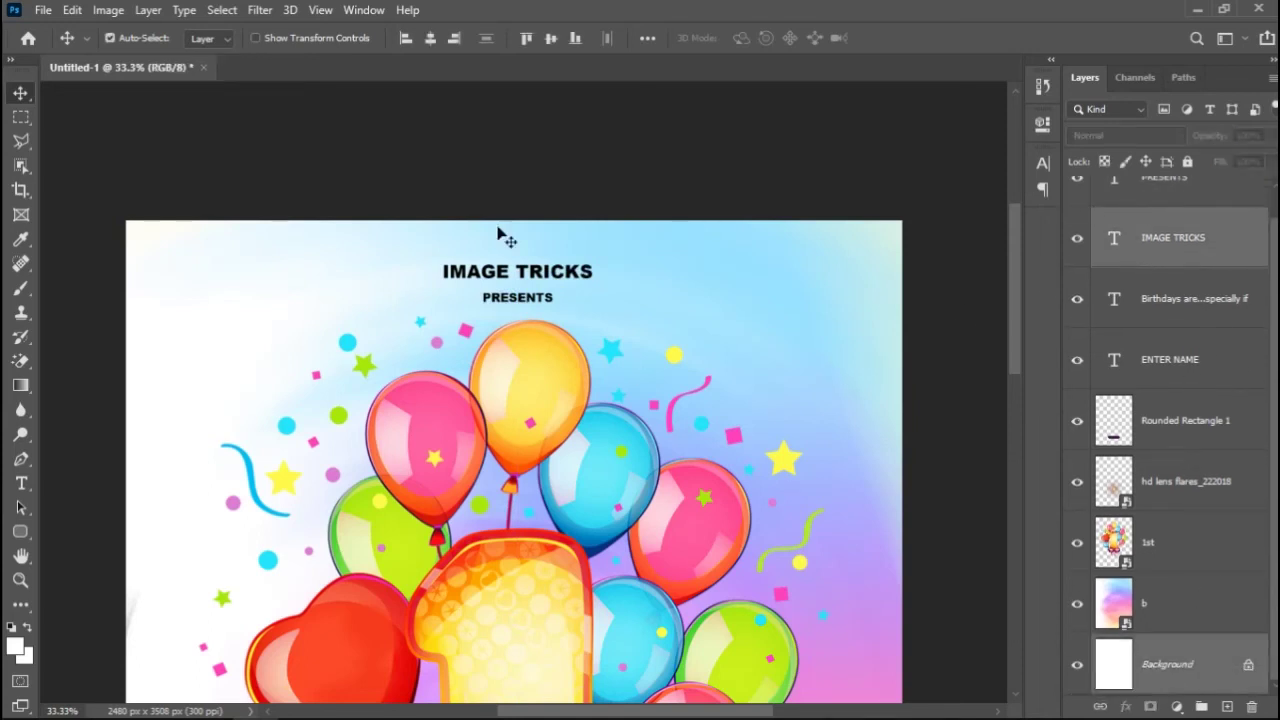
pyautogui.click(430, 46)
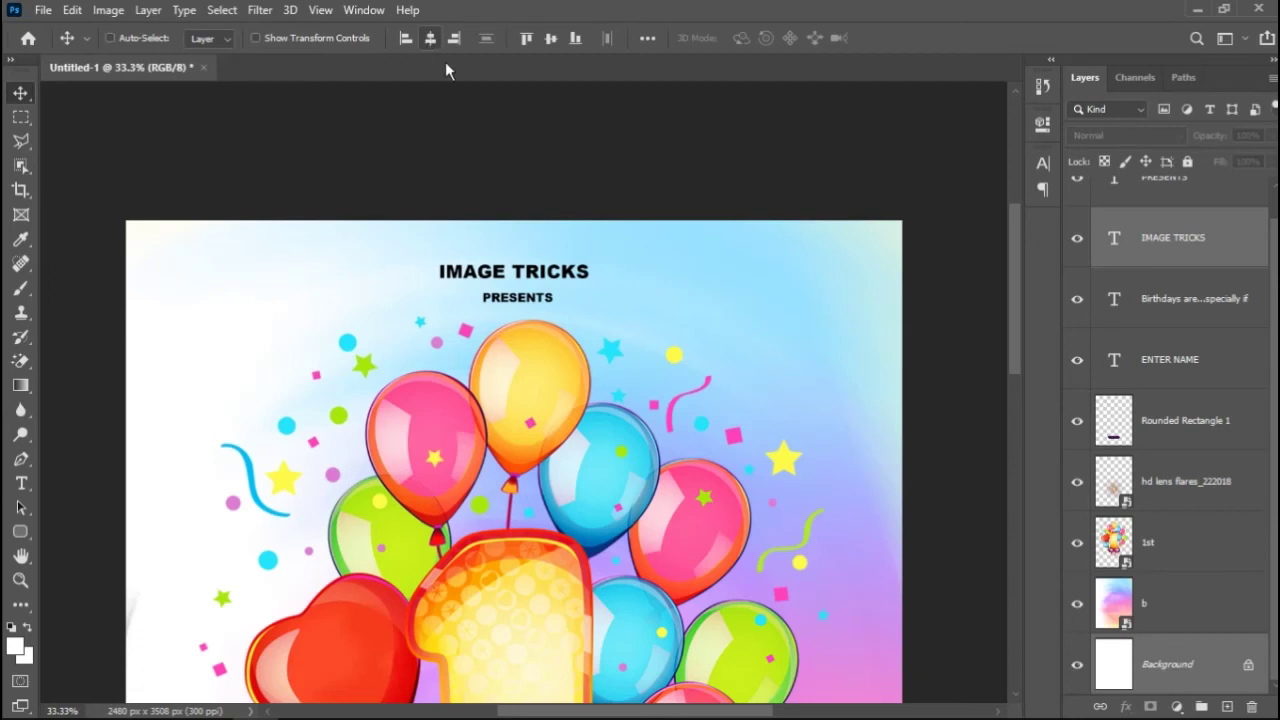
pyautogui.click(1237, 252)
# Centre the PRESENTS layer horizontally on the poster against the Background.
pyautogui.click(1238, 316)
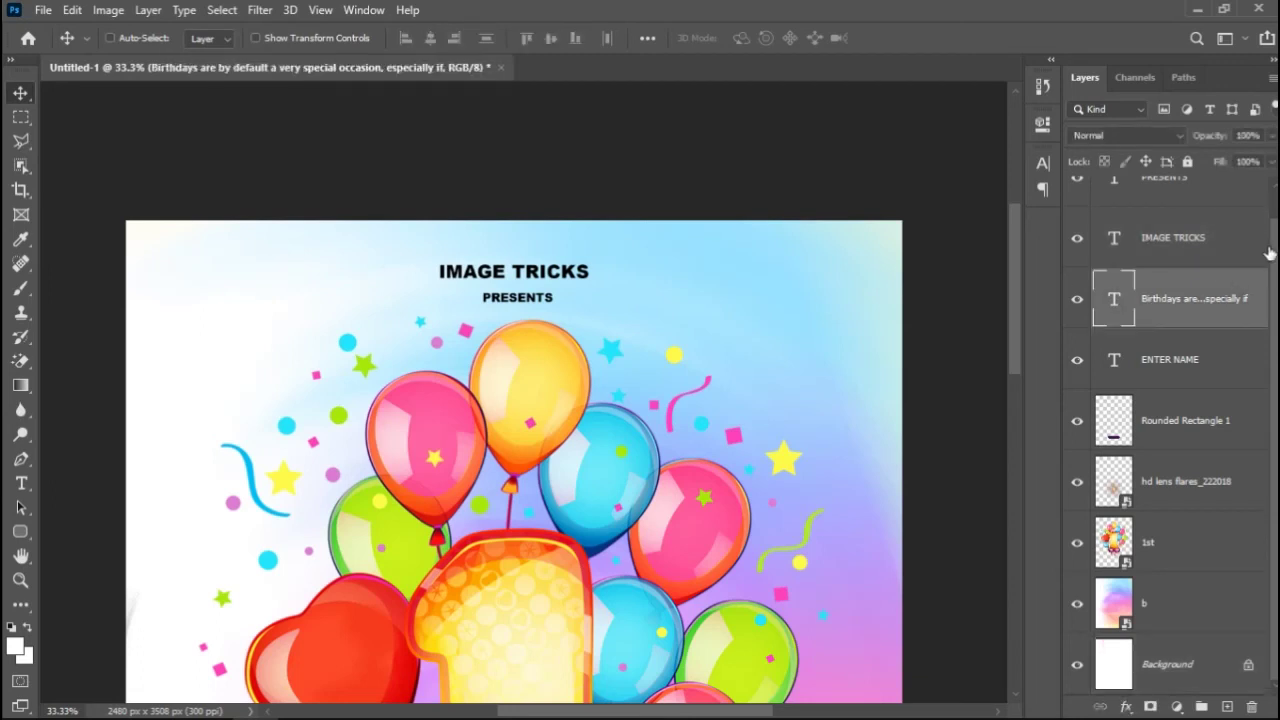
pyautogui.click(1190, 188)
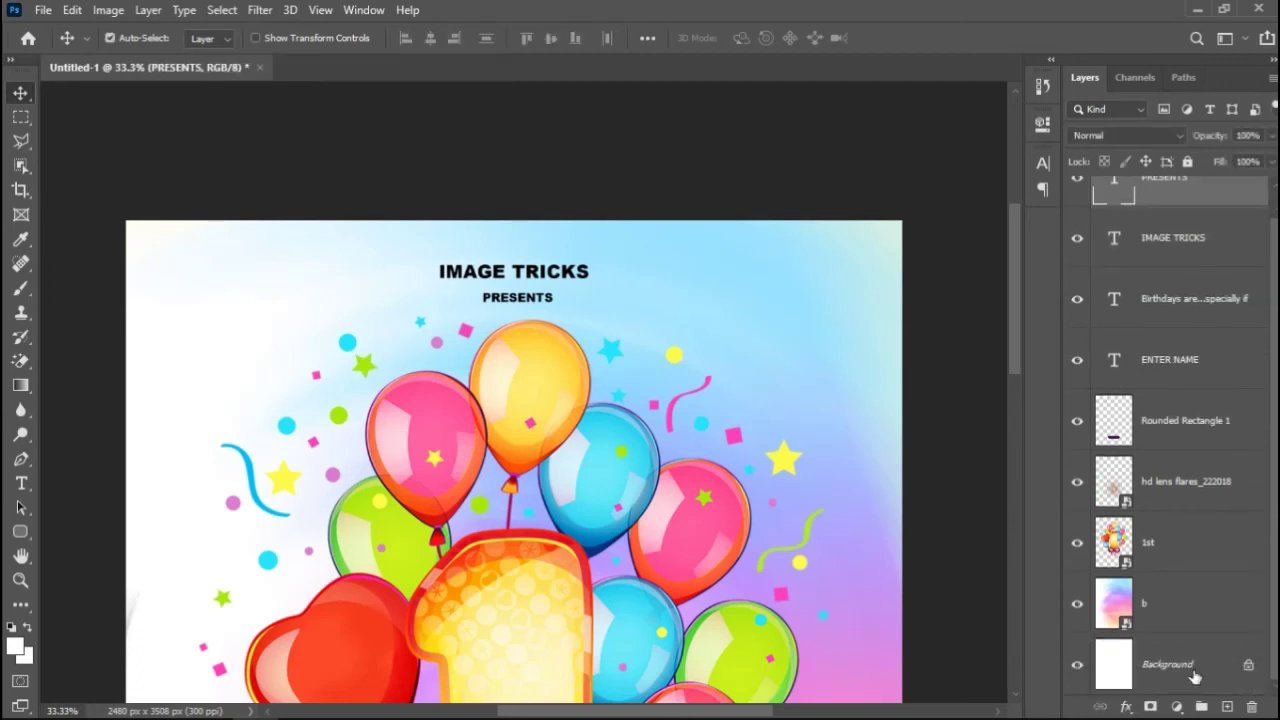
pyautogui.keyDown('ctrl'); pyautogui.click(1193, 665); pyautogui.keyUp('ctrl')
pyautogui.click(431, 42)
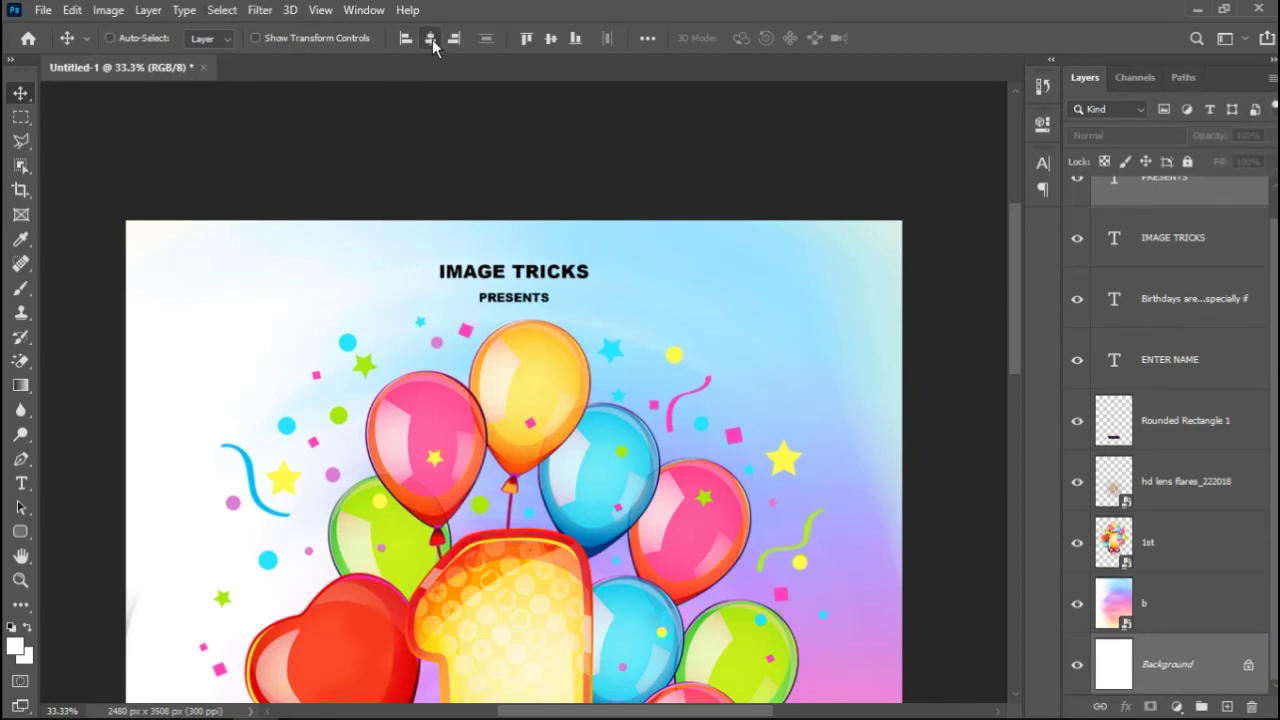
pyautogui.click(1232, 661)
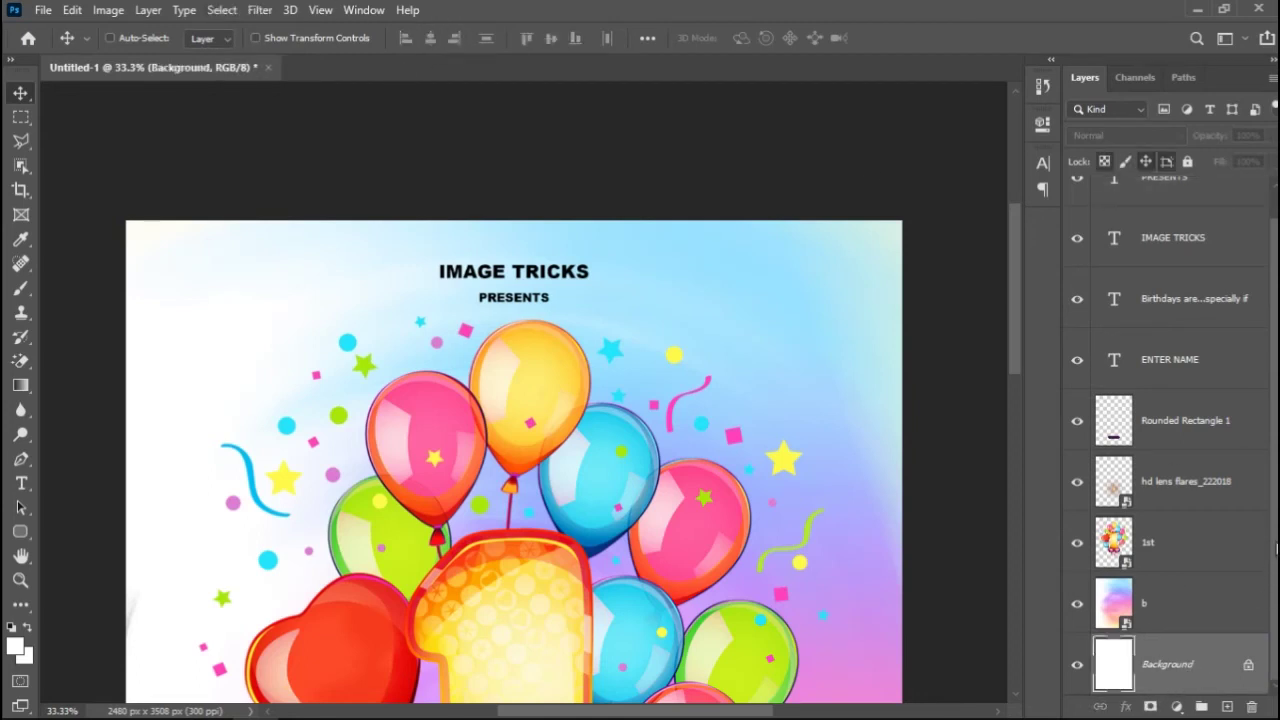
pyautogui.scroll(1, 1275, 576)
pyautogui.click(1200, 212)
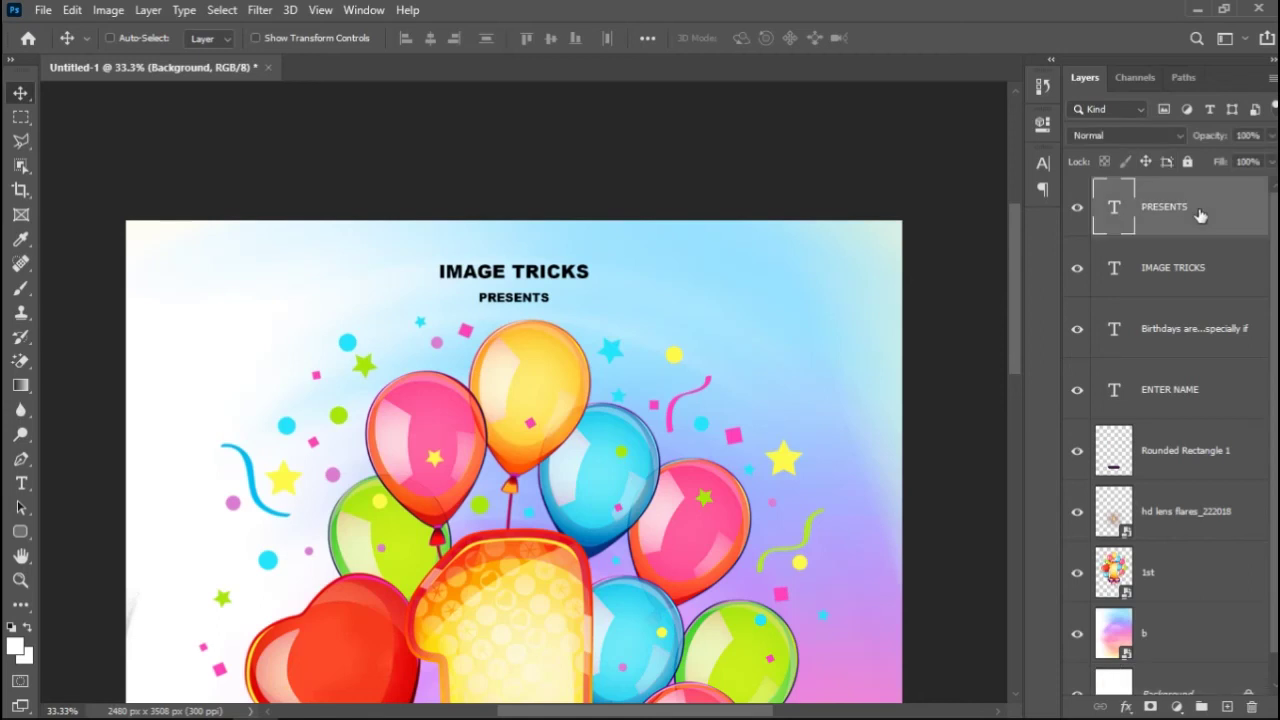
# Nudge PRESENTS up and move the ENTER NAME banner and its text up slightly.
pyautogui.rightClick(535, 302)
pyautogui.click(545, 309)
pyautogui.press('Up')
pyautogui.press('Up')
pyautogui.press('Up')
pyautogui.press('Up')
pyautogui.press('Up')
pyautogui.press('Up')
pyautogui.press('Up')
pyautogui.press('Up')
pyautogui.press('Up')
pyautogui.hotkey('ctrl', '0')
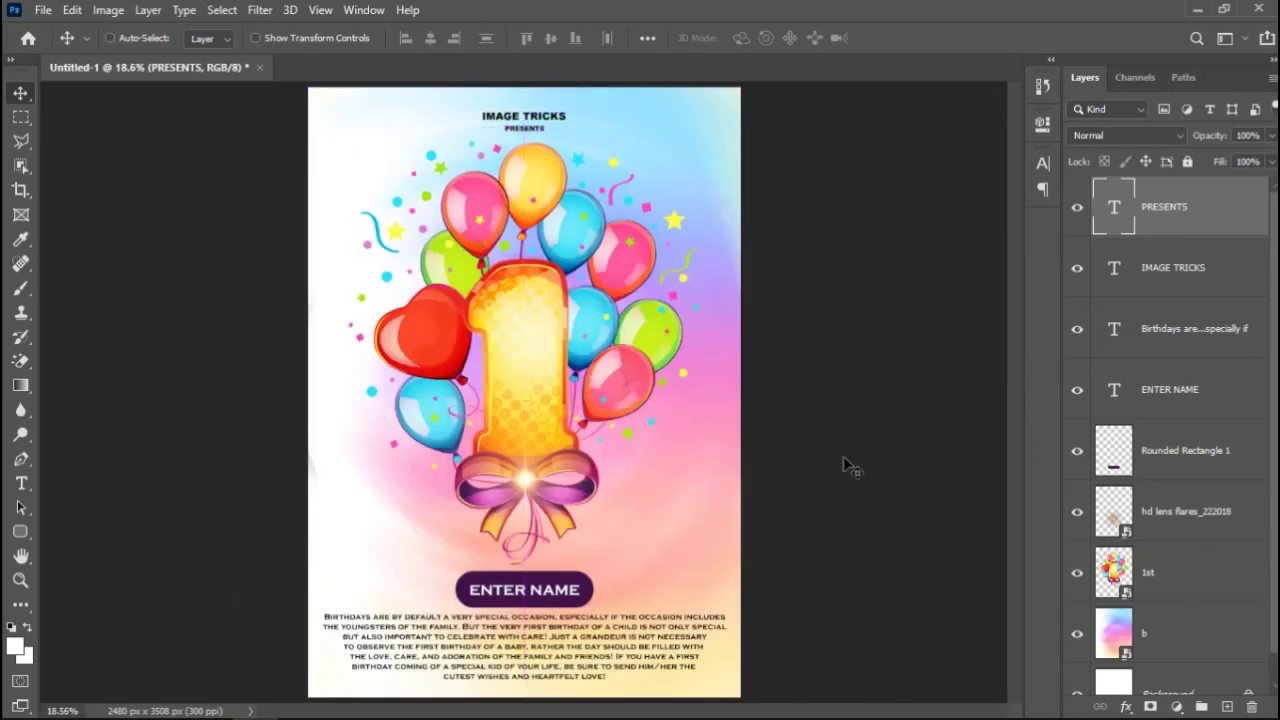
pyautogui.rightClick(556, 583)
pyautogui.click(590, 593)
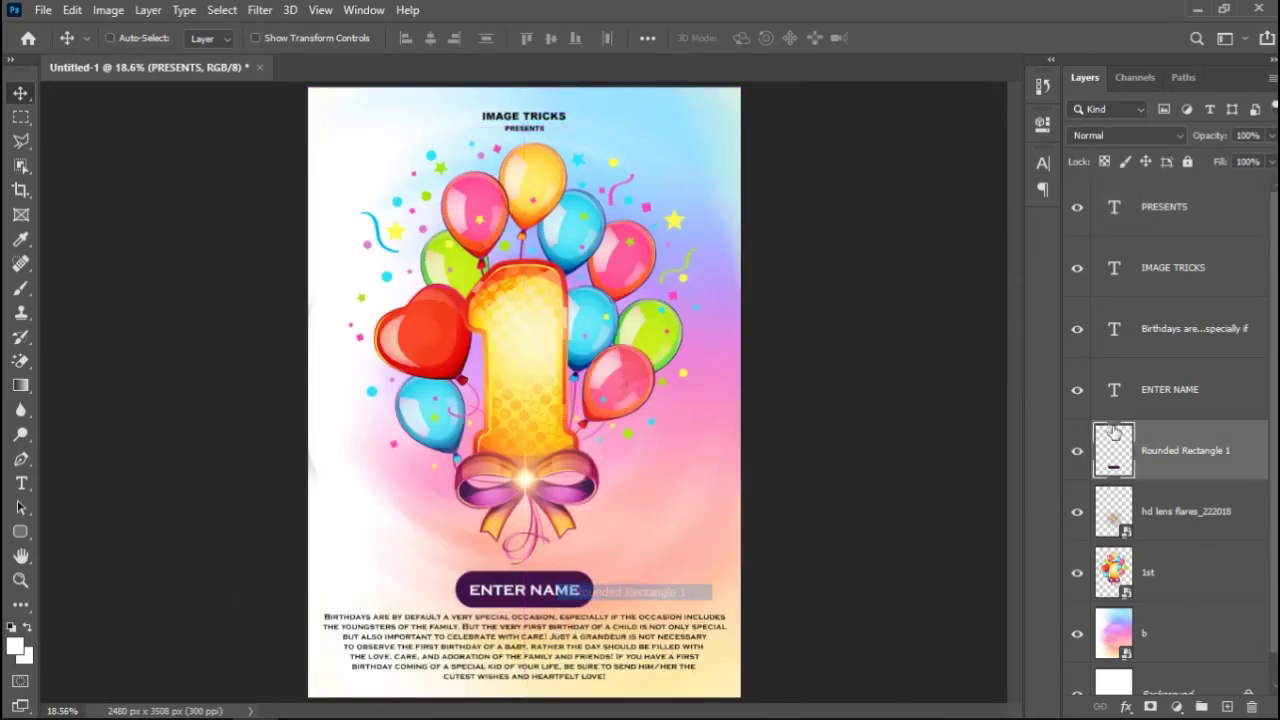
pyautogui.keyDown('shift'); pyautogui.click(1202, 405); pyautogui.keyUp('shift')
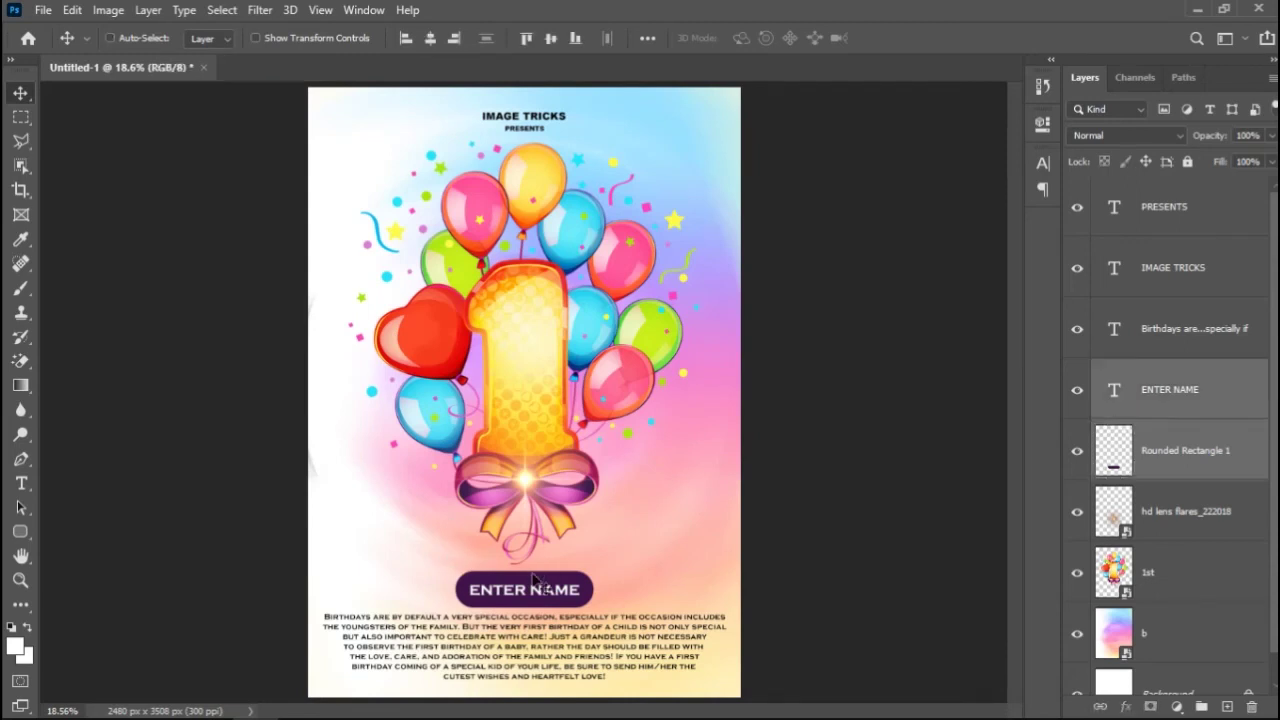
pyautogui.moveTo(533, 580); pyautogui.dragTo(533, 577)
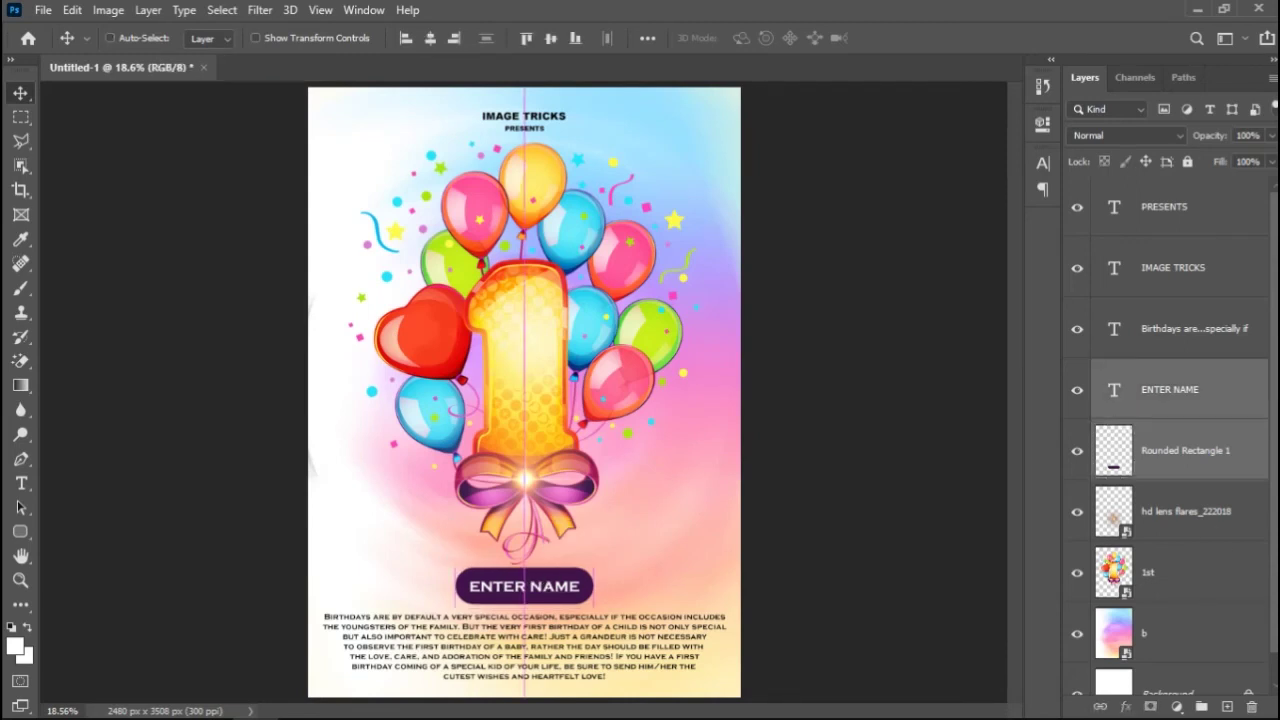
# Scale the balloon '1' artwork and lens flare to 92% and move them down 30 px.
pyautogui.click(1186, 511)
pyautogui.keyDown('ctrl'); pyautogui.click(1186, 572); pyautogui.keyUp('ctrl')
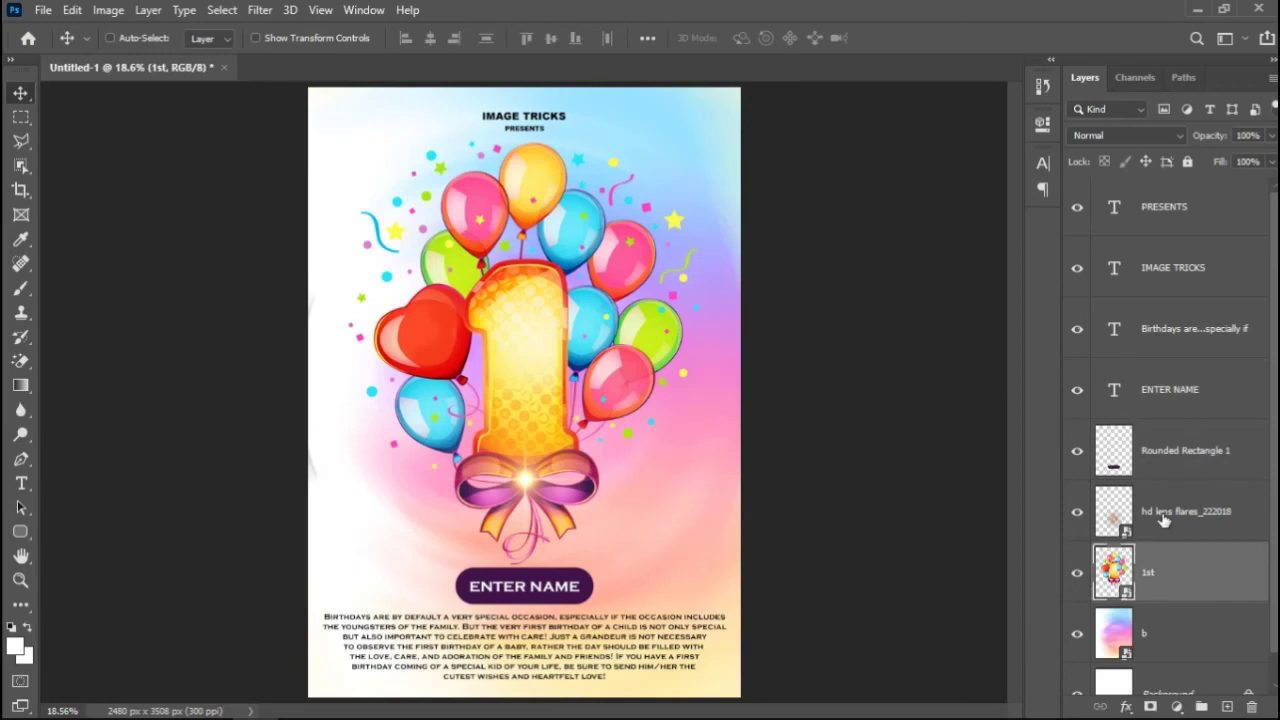
pyautogui.hotkey('ctrl', 't')
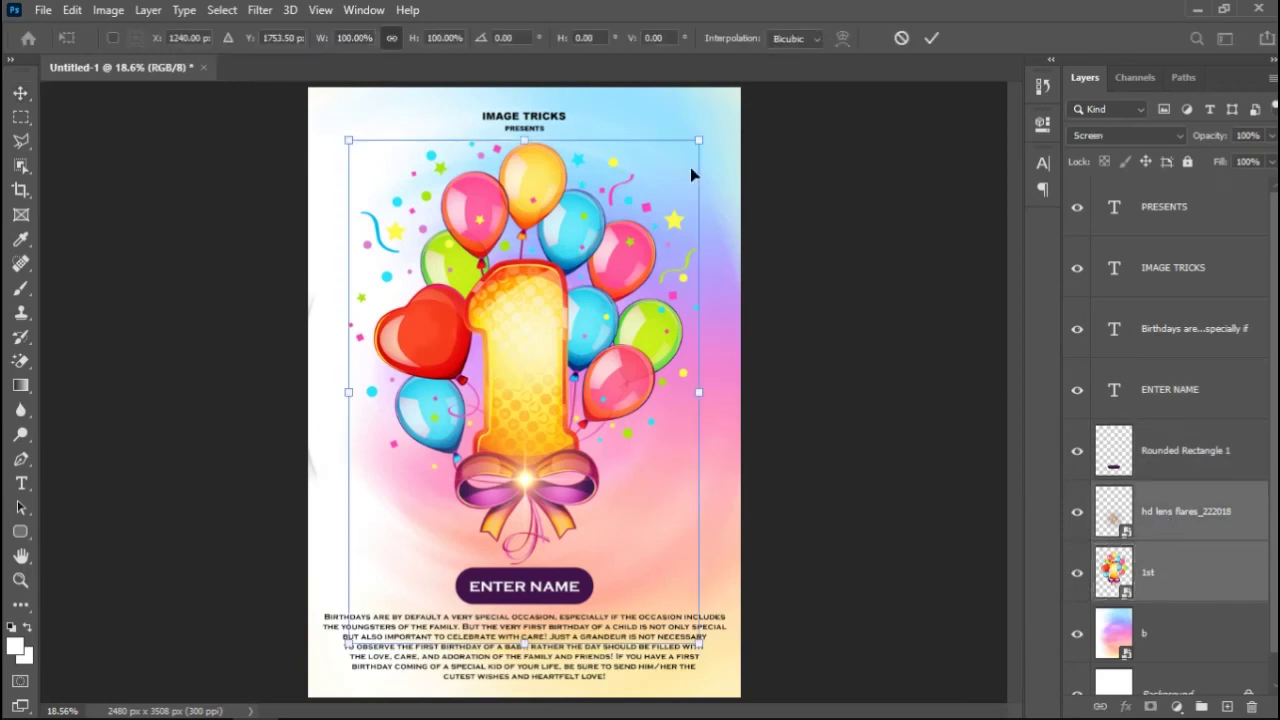
pyautogui.moveTo(698, 137); pyautogui.dragTo(684, 156)
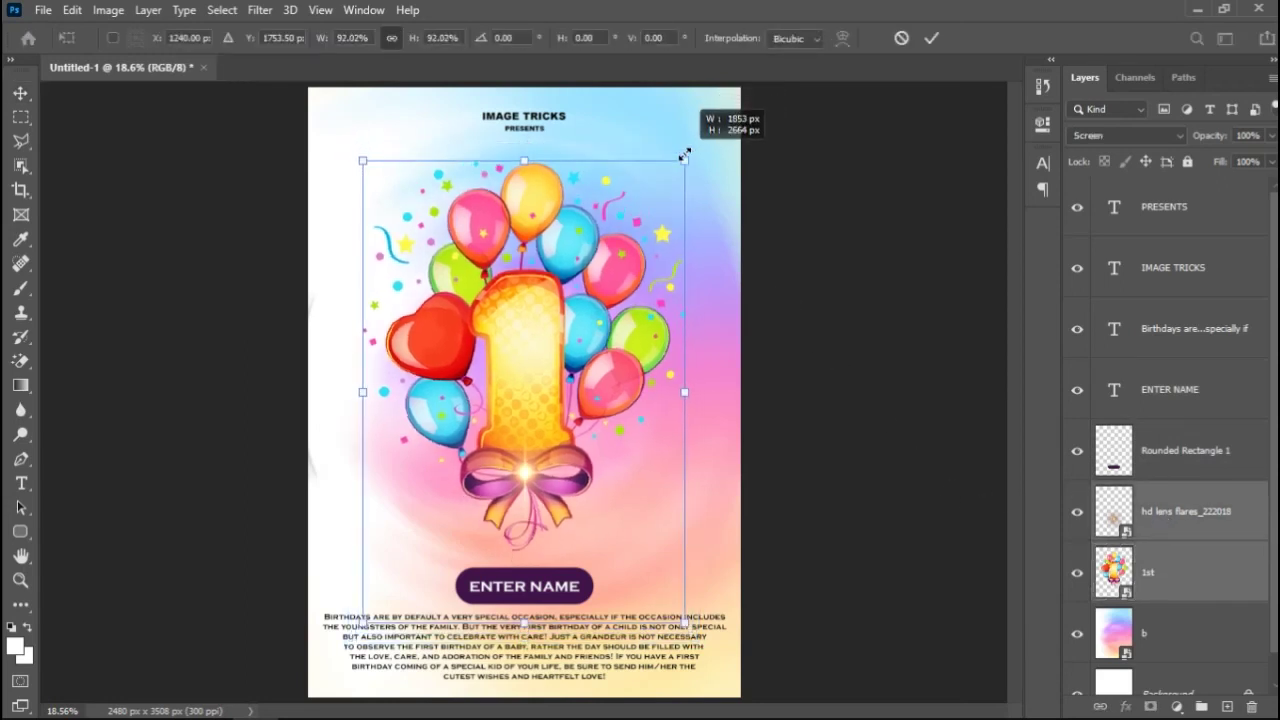
pyautogui.click(933, 42)
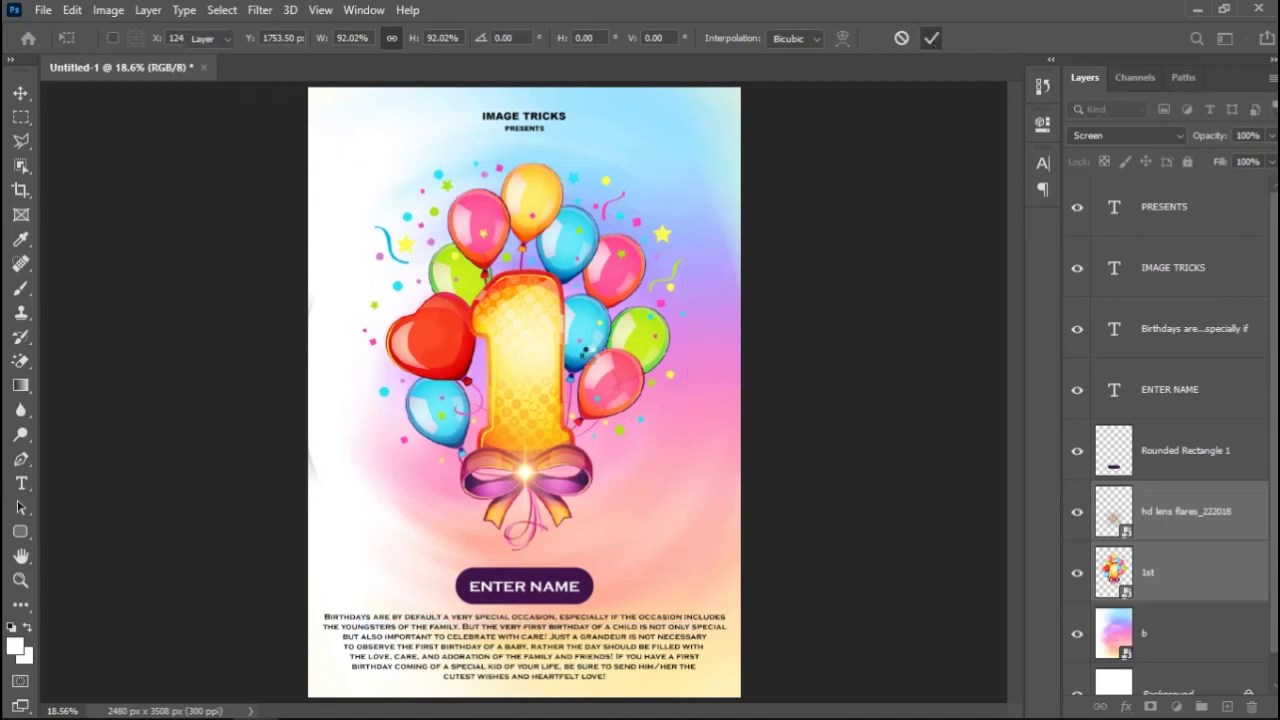
pyautogui.moveTo(533, 330); pyautogui.dragTo(533, 333)
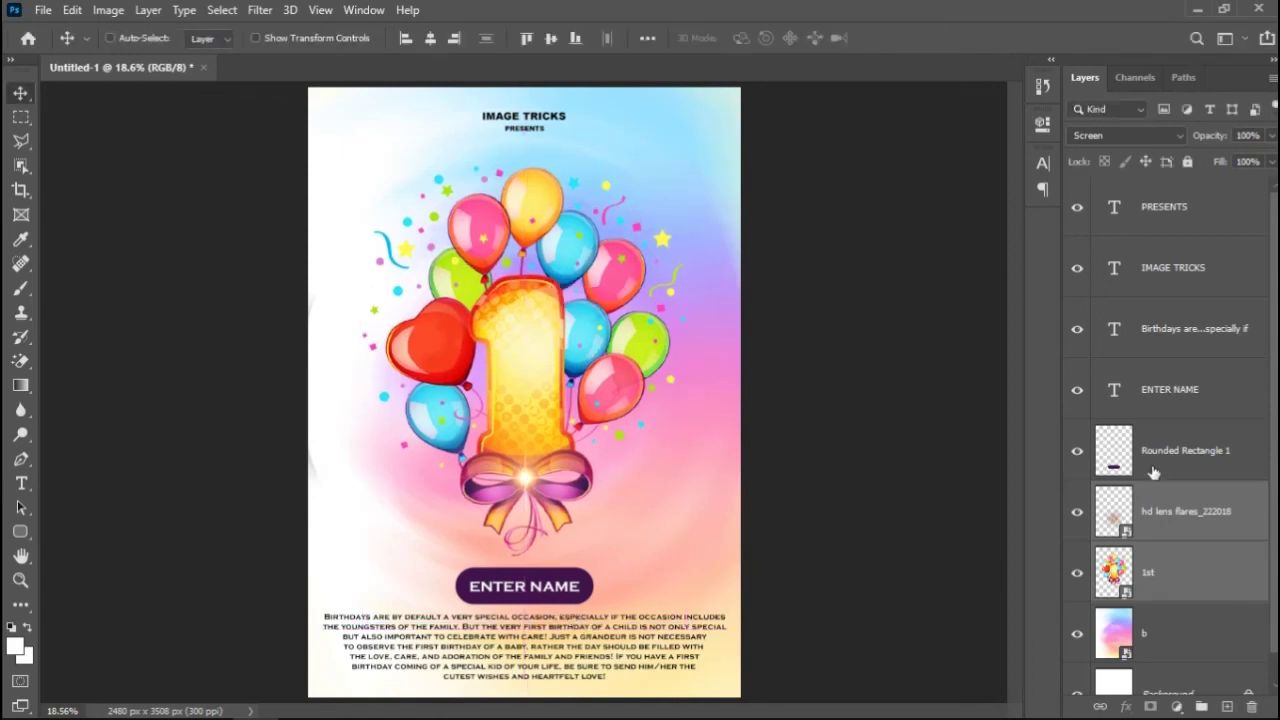
# Reselect the ENTER NAME text layer and add an empty Layer 1 on top.
pyautogui.click(1220, 428)
pyautogui.keyDown('ctrl'); pyautogui.click(1219, 401); pyautogui.keyUp('ctrl')
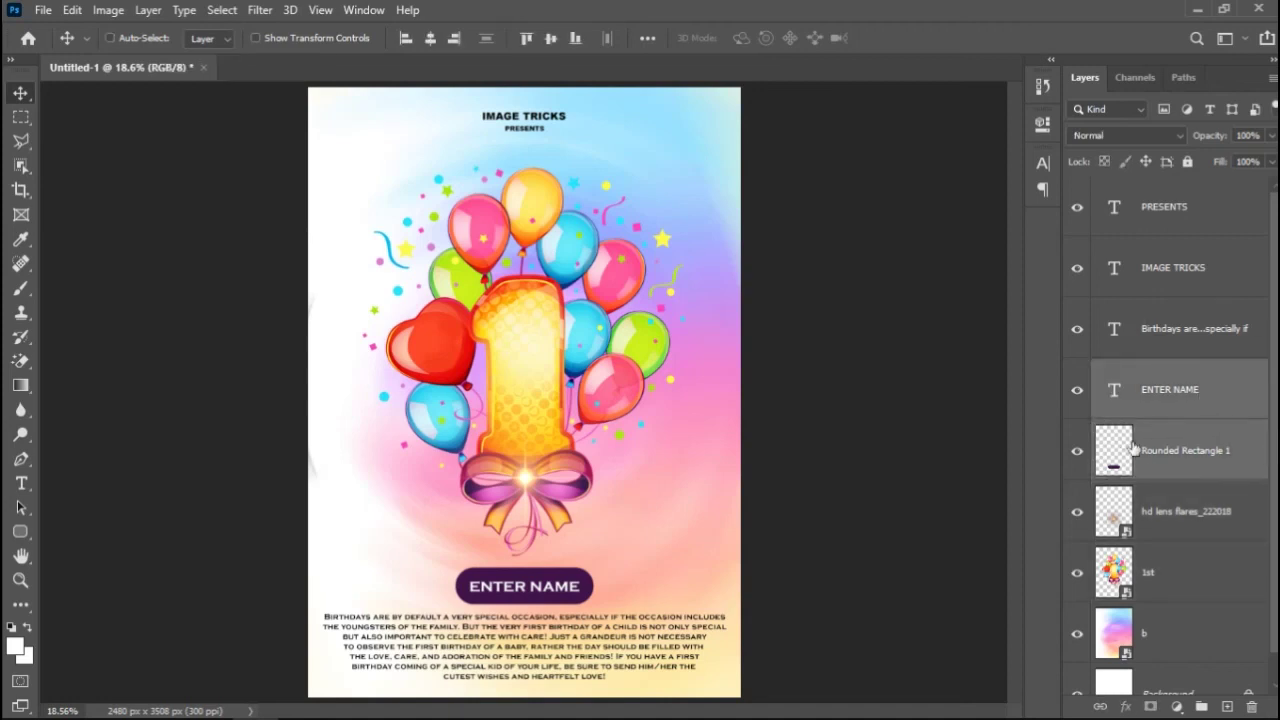
pyautogui.click(1237, 414)
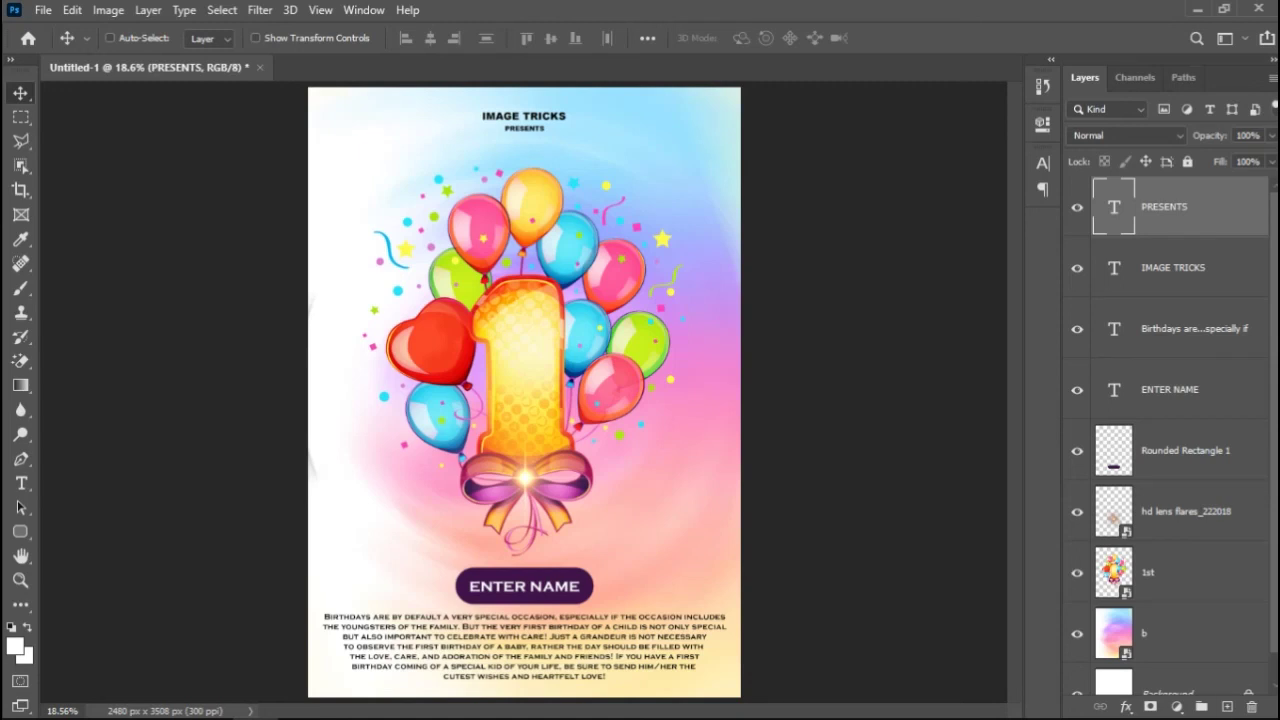
pyautogui.click(1227, 706)
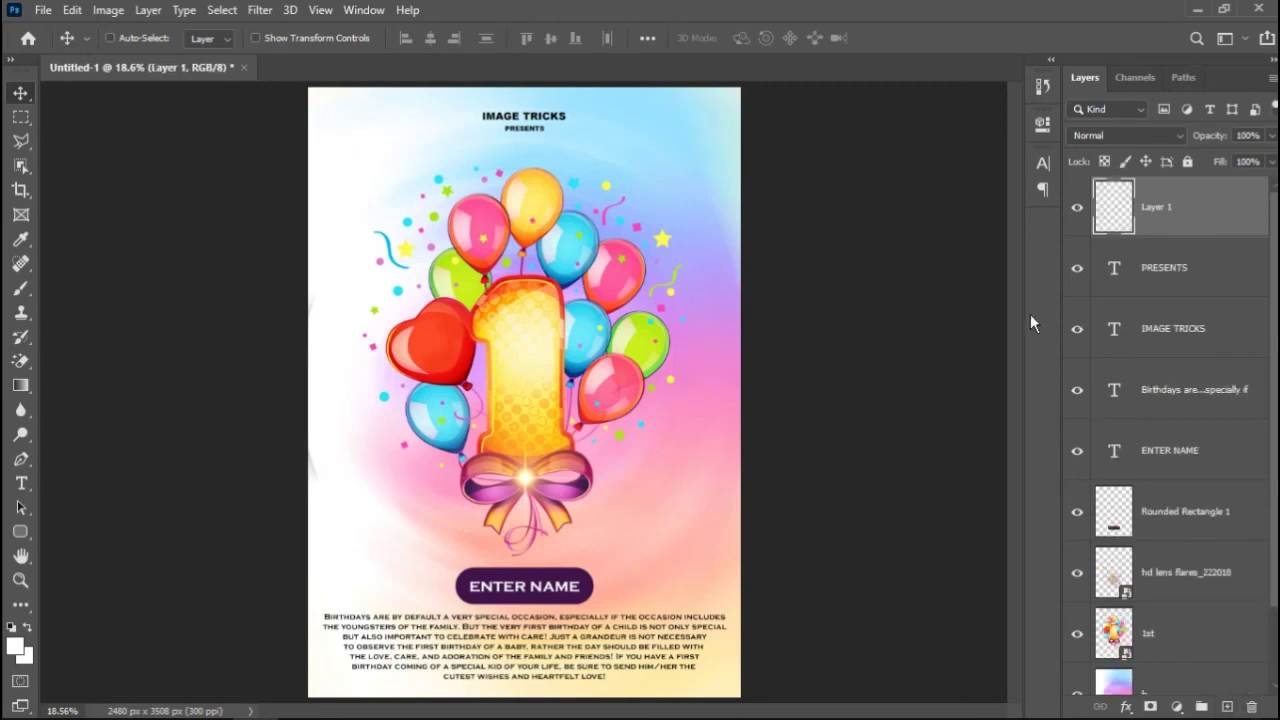
# Fill Layer 1 with white and set its Fill to 0%.
pyautogui.hotkey('ctrl', 'BackSpace')
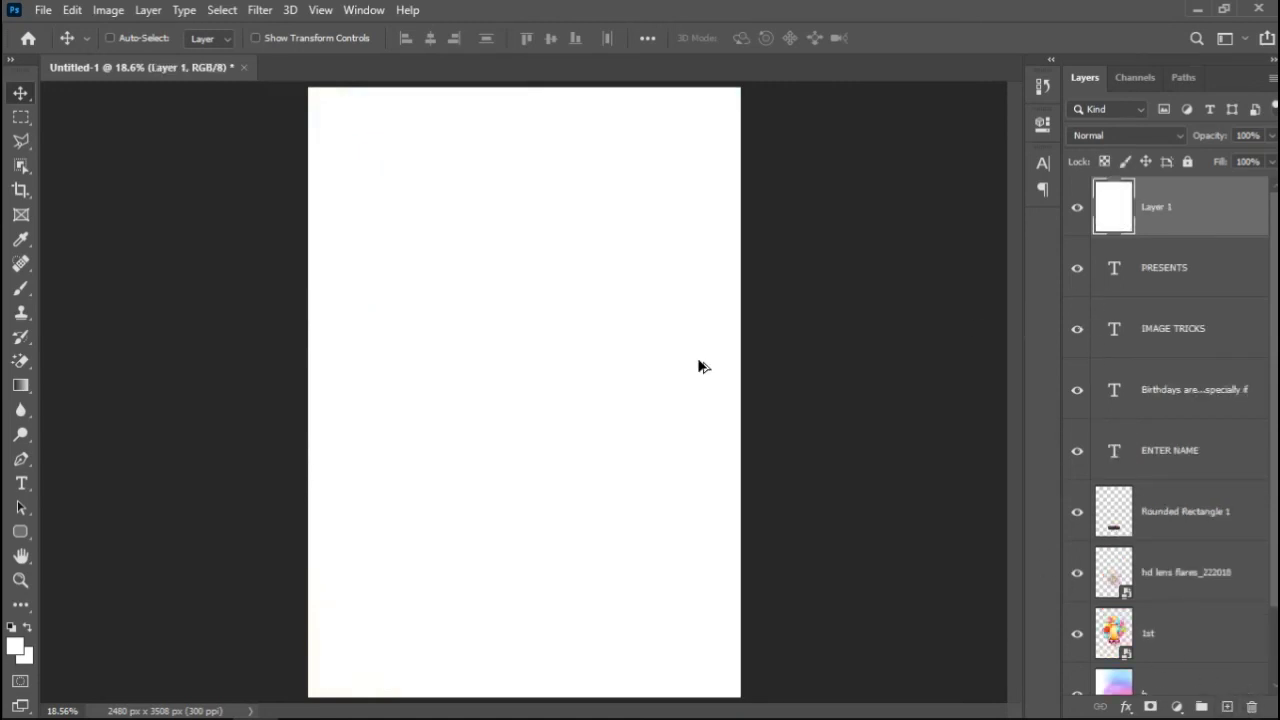
pyautogui.click(1220, 163)
pyautogui.write('0')
pyautogui.press('Return')
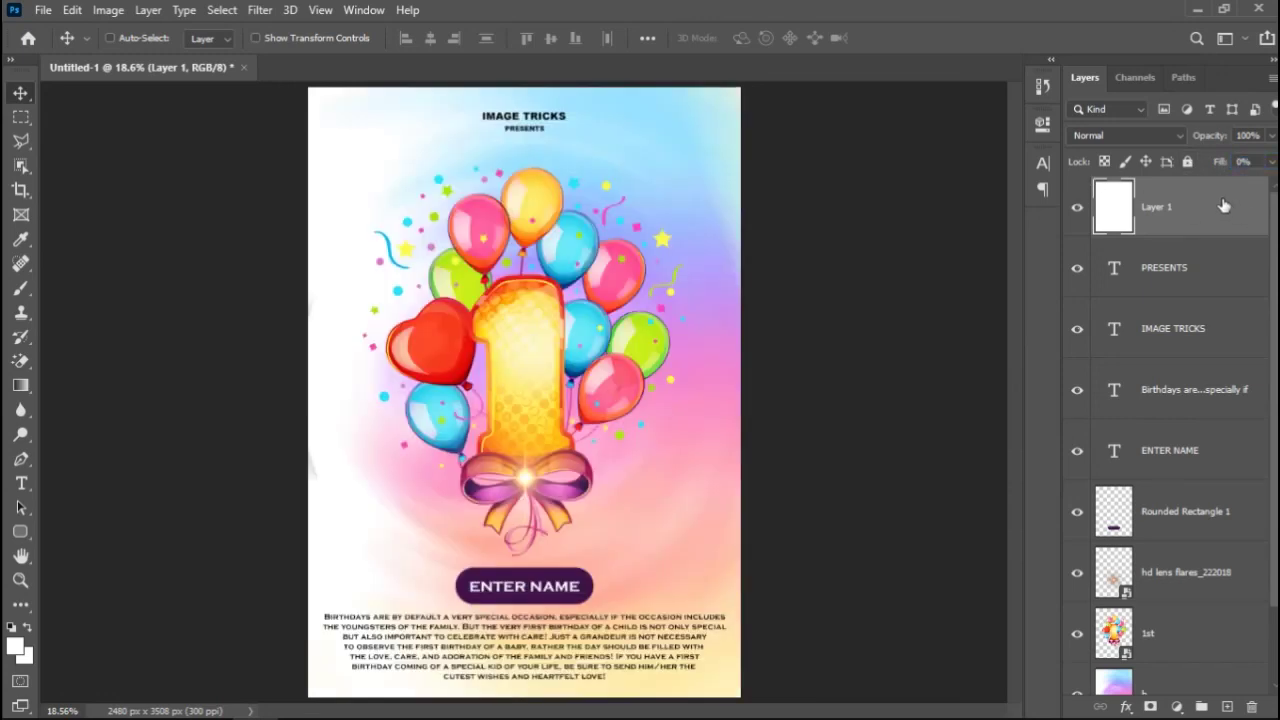
# Give Layer 1 a 50 px white Inside Stroke via Blending Options.
pyautogui.rightClick(1224, 205)
pyautogui.click(1066, 26)
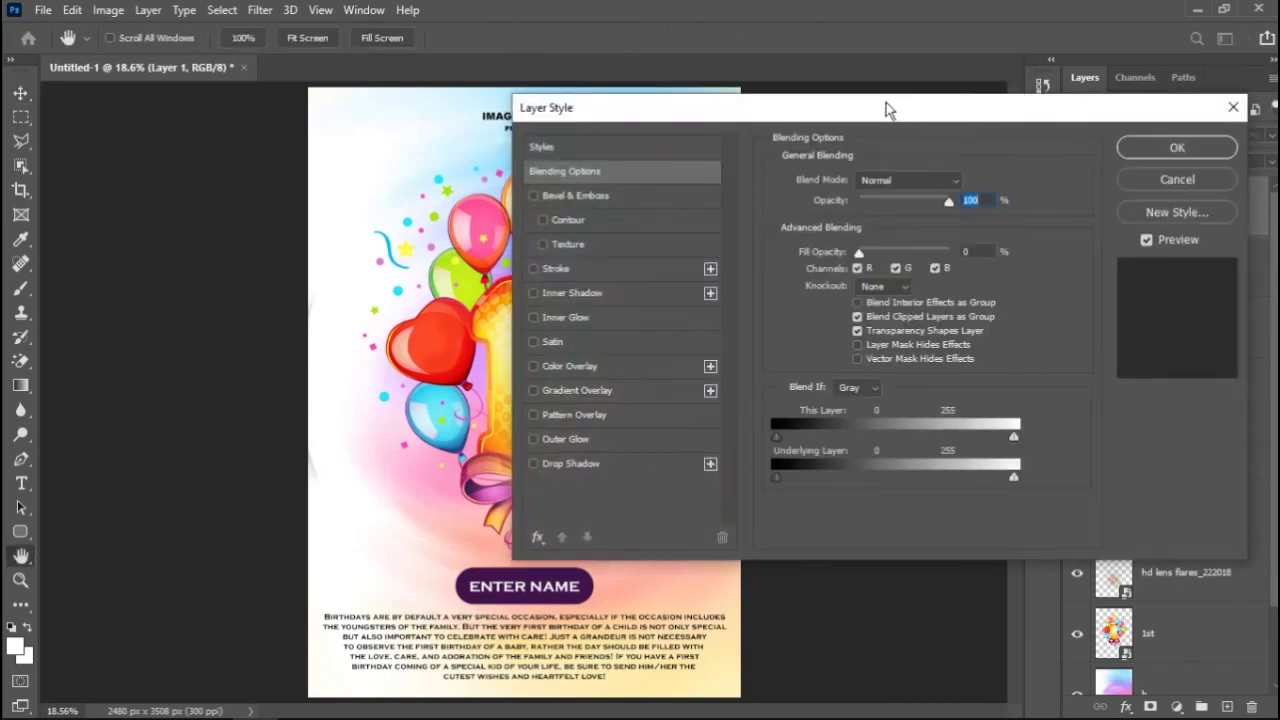
pyautogui.click(556, 268)
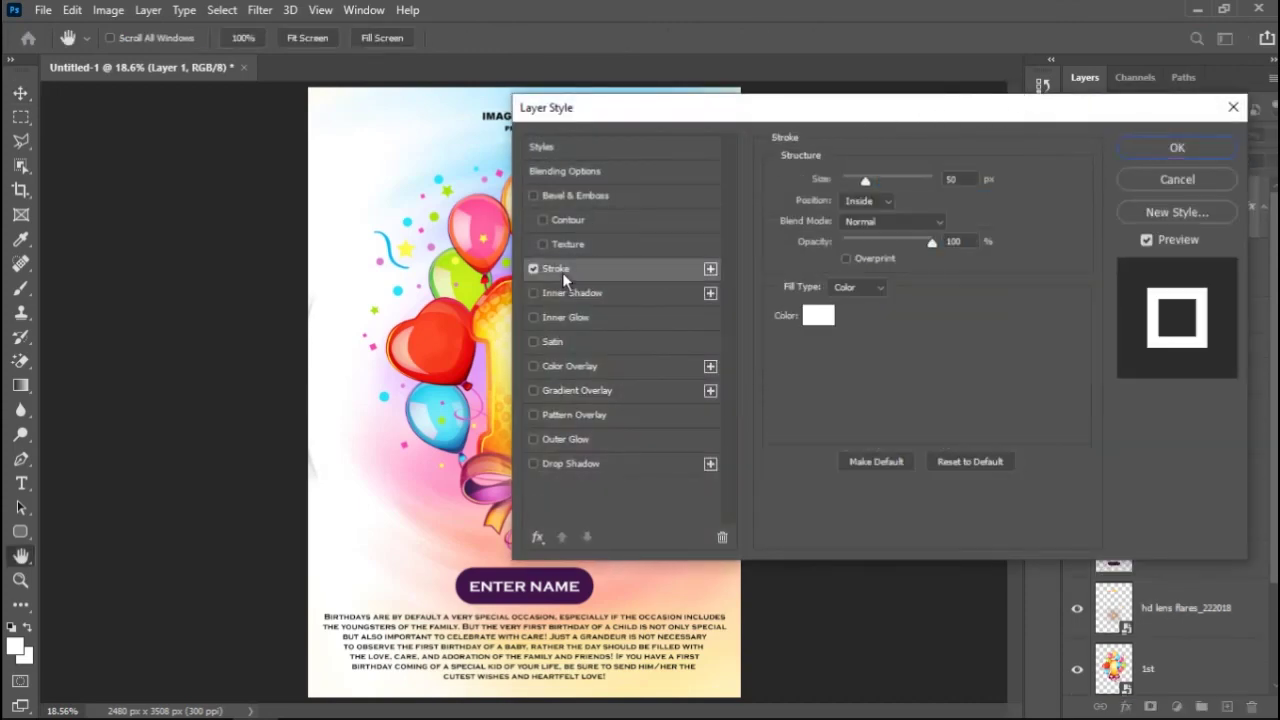
pyautogui.doubleClick(963, 179)
pyautogui.click(866, 201)
pyautogui.click(866, 214)
pyautogui.moveTo(929, 113); pyautogui.dragTo(848, 188)
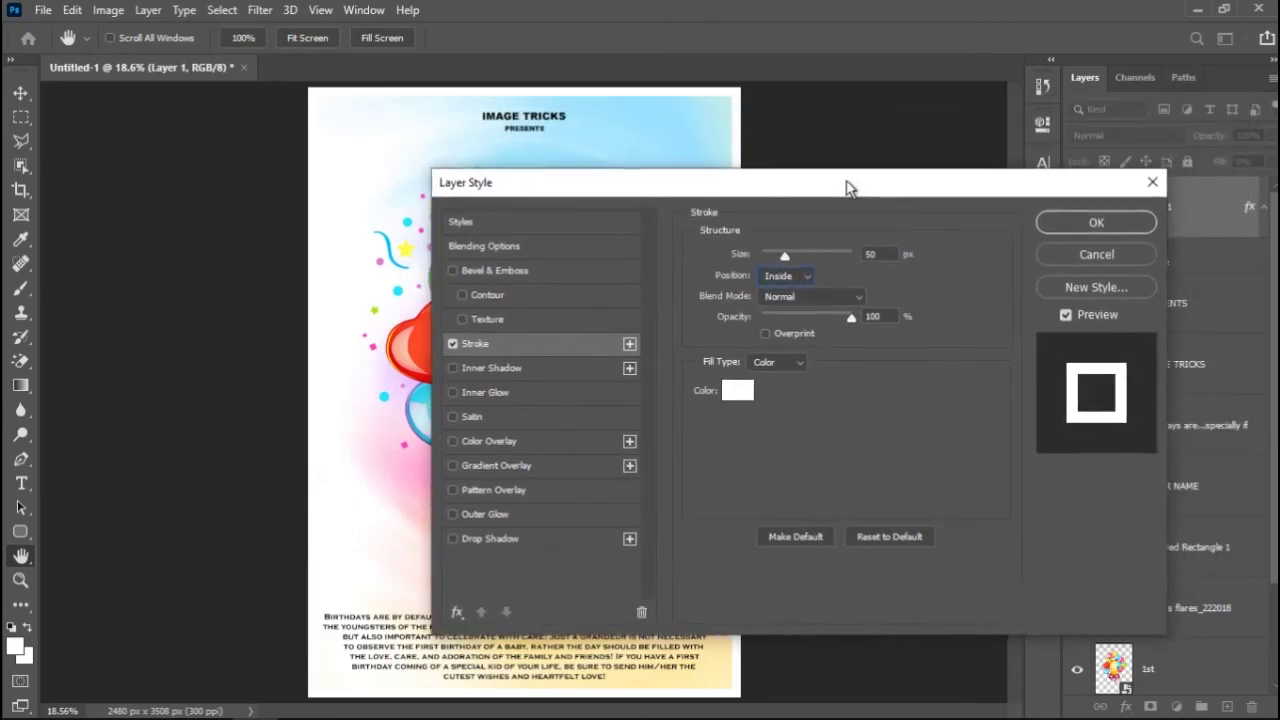
pyautogui.click(1062, 221)
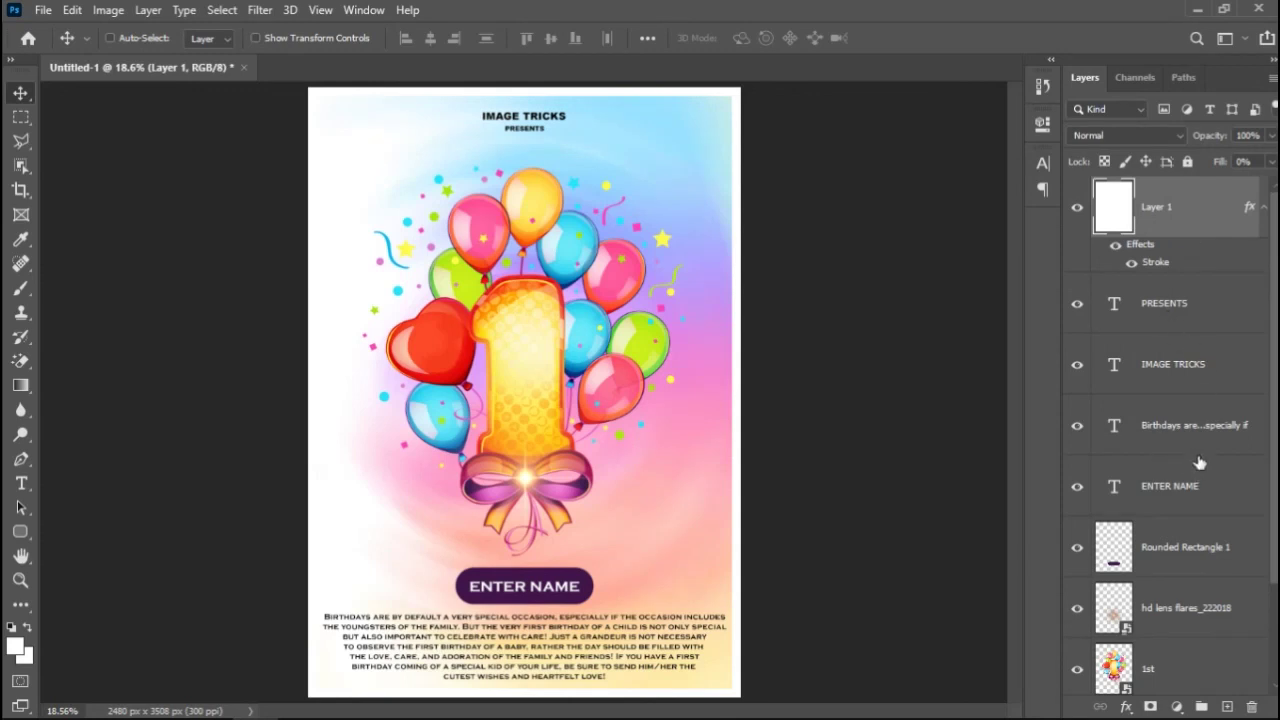
pyautogui.click(1237, 437)
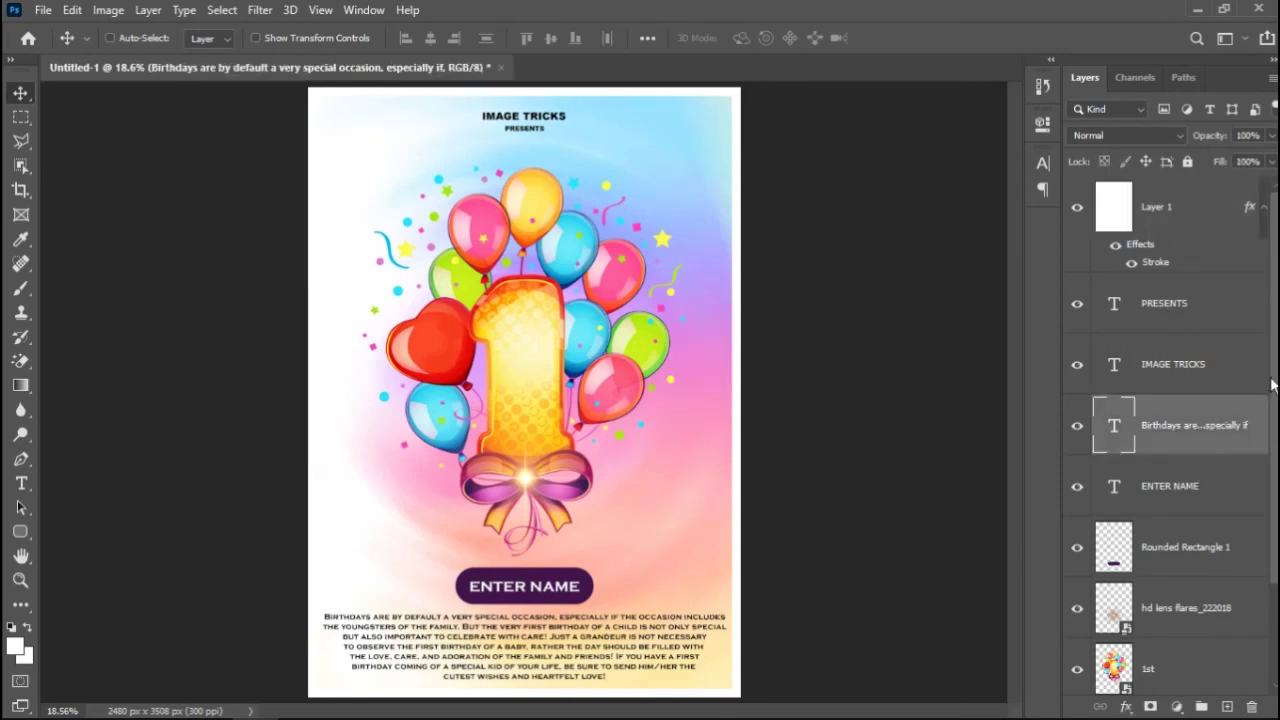
pyautogui.scroll(-3, 1180, 437)
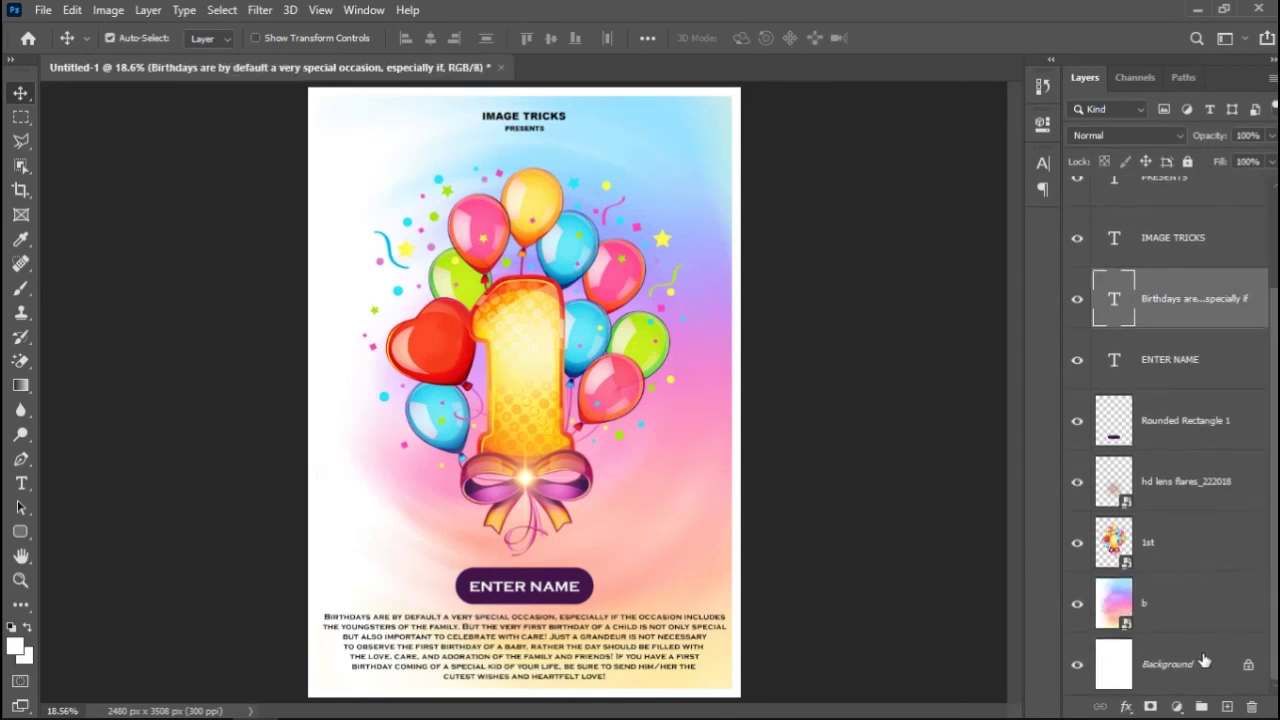
pyautogui.keyDown('ctrl'); pyautogui.click(1205, 660); pyautogui.keyUp('ctrl')
pyautogui.click(431, 38)
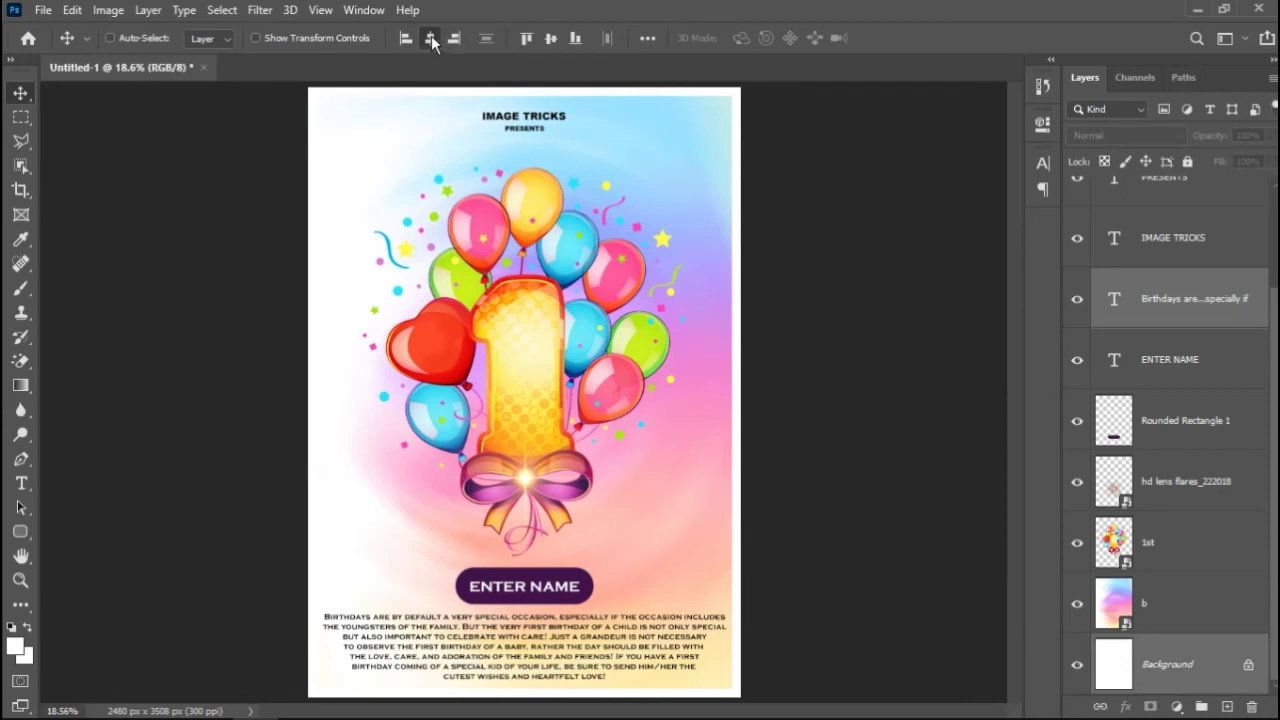
pyautogui.click(1195, 324)
pyautogui.scroll(3, 1210, 217)
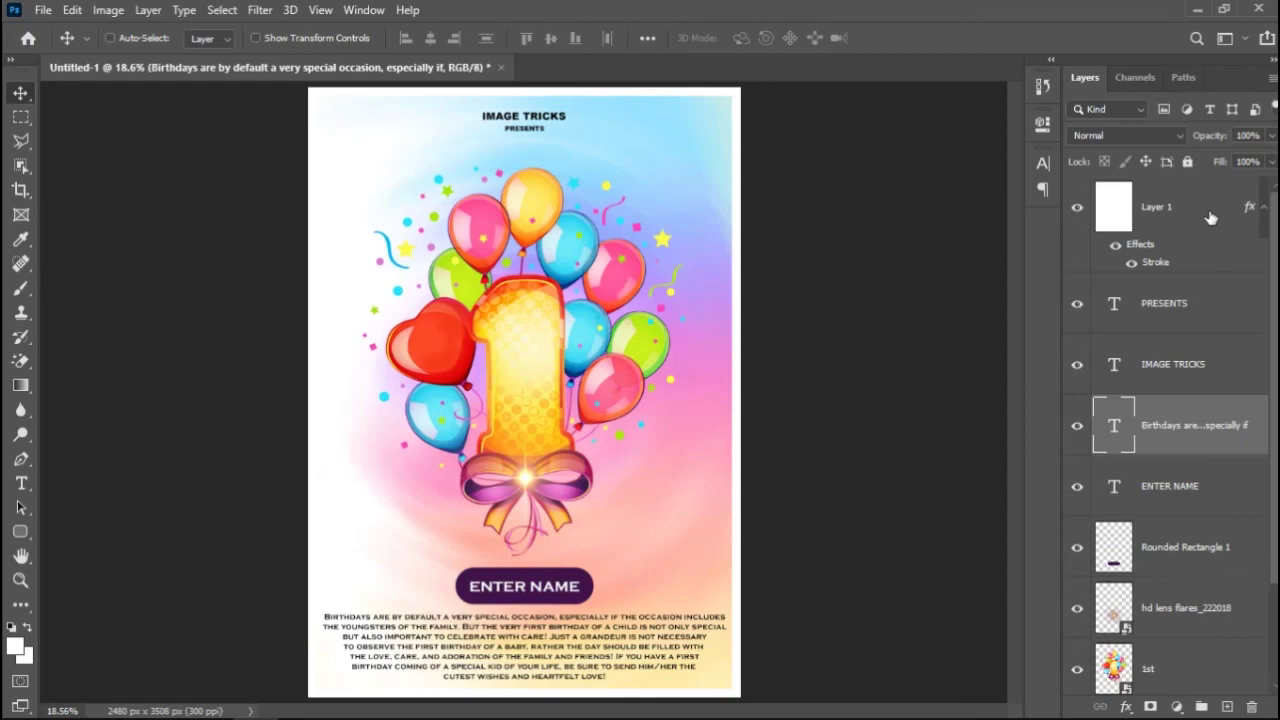